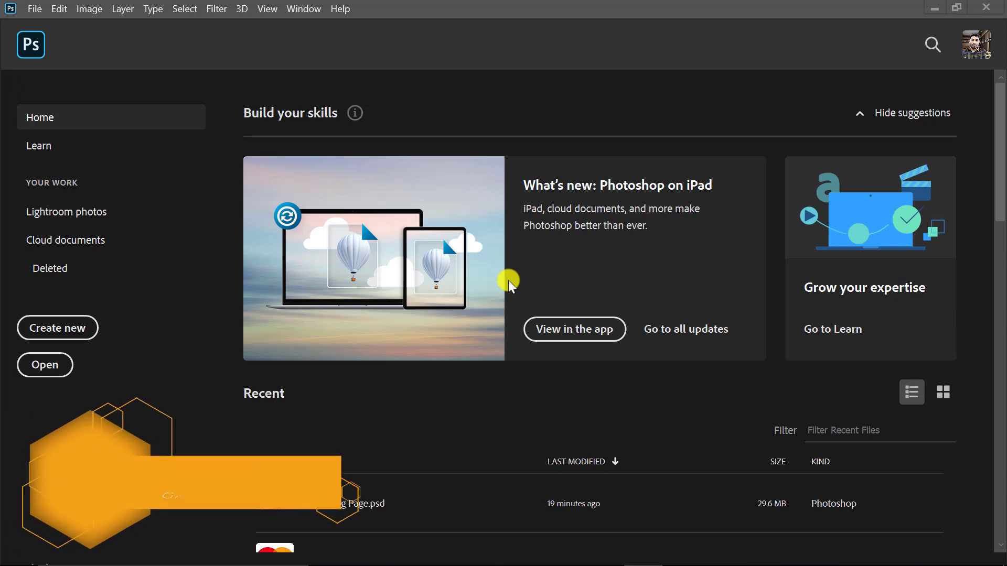
Create a new 1438 × 905 px, 300 ppi document named 'Cradit Card Design'.
click(68, 329)
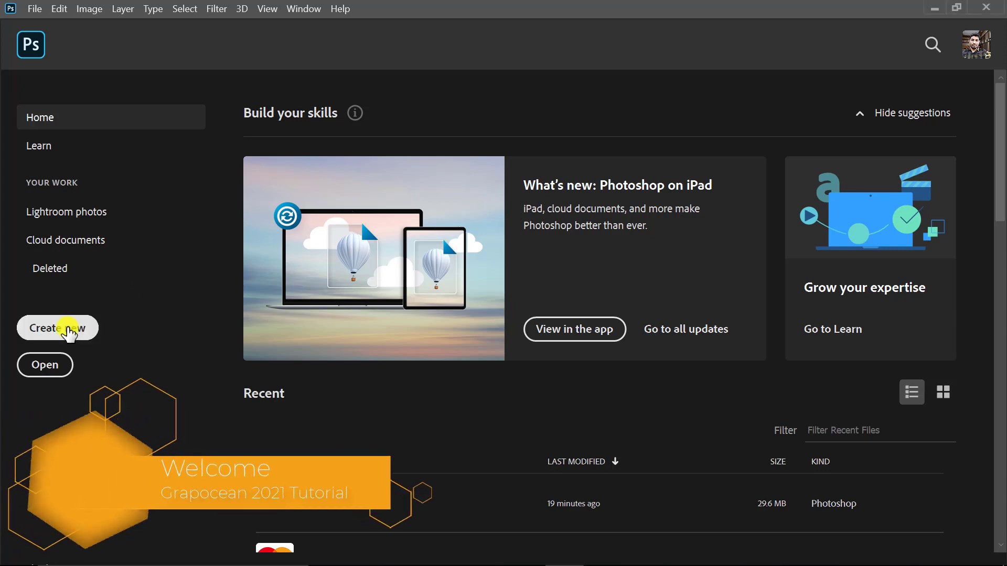
text(C)
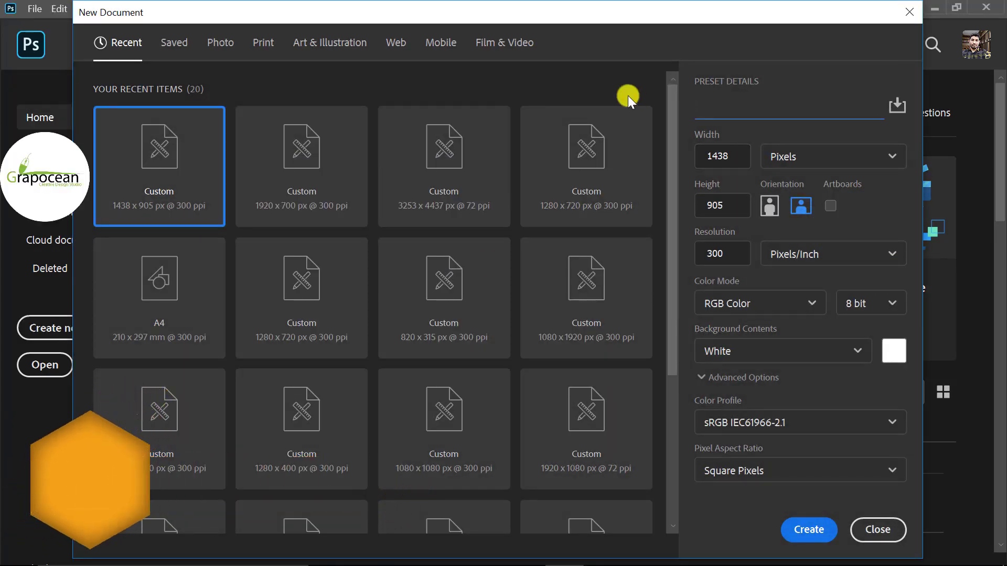
text(radit Ca)
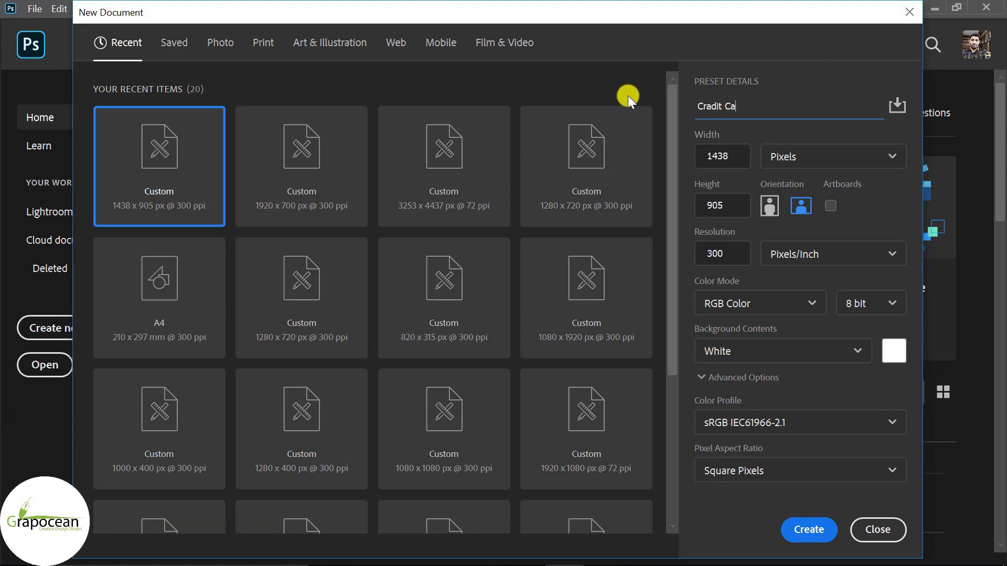
text(rd Design)
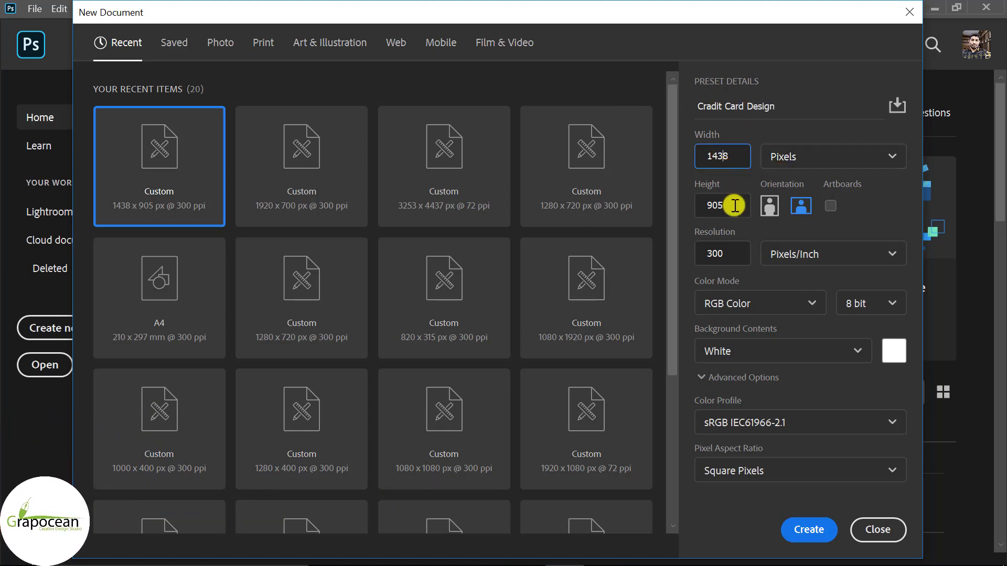
click(735, 206)
click(809, 531)
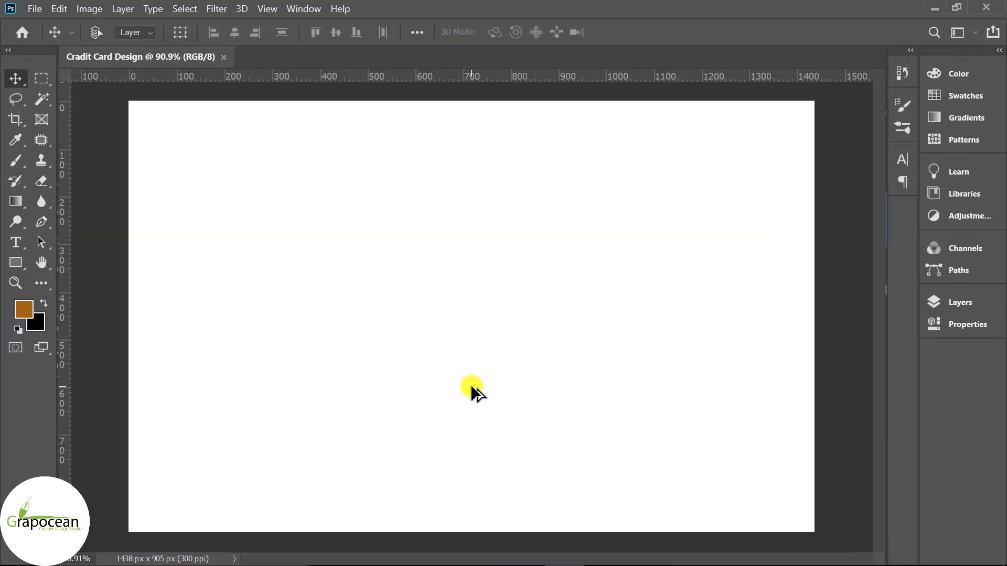
Add a New Guide Layout: 6 columns, 2 rows, 100 px row gutter, 25 px margins.
click(266, 9)
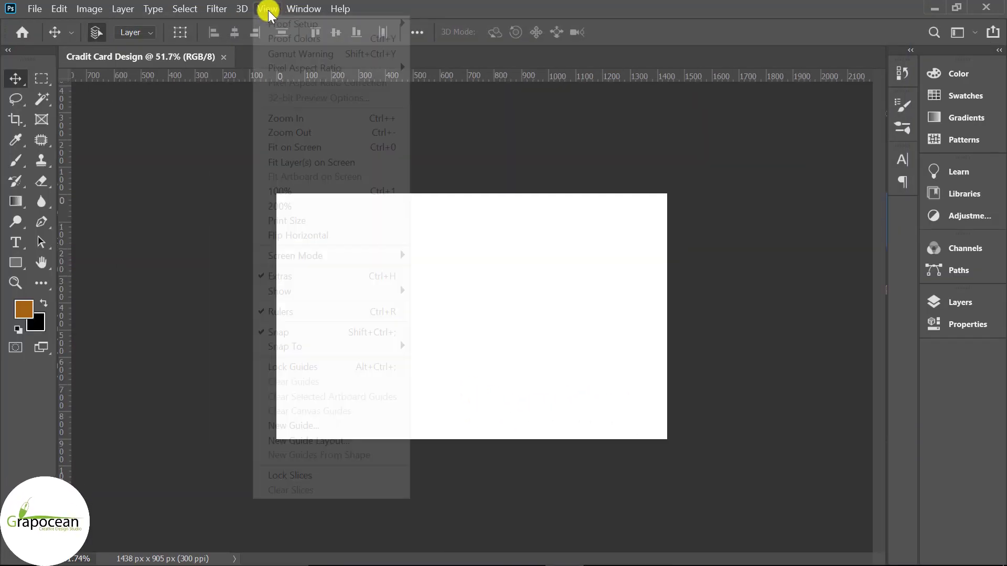
click(351, 440)
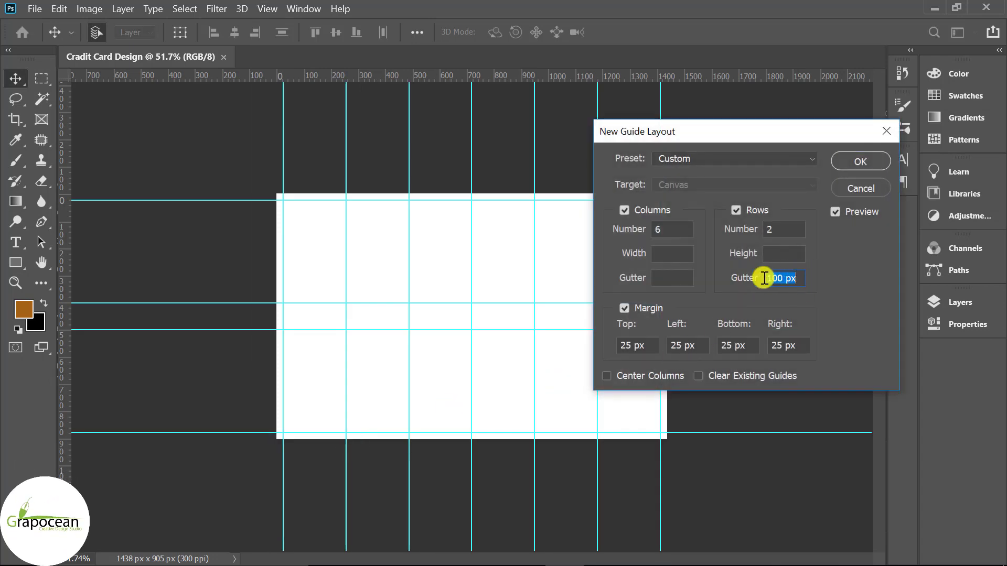
click(685, 231)
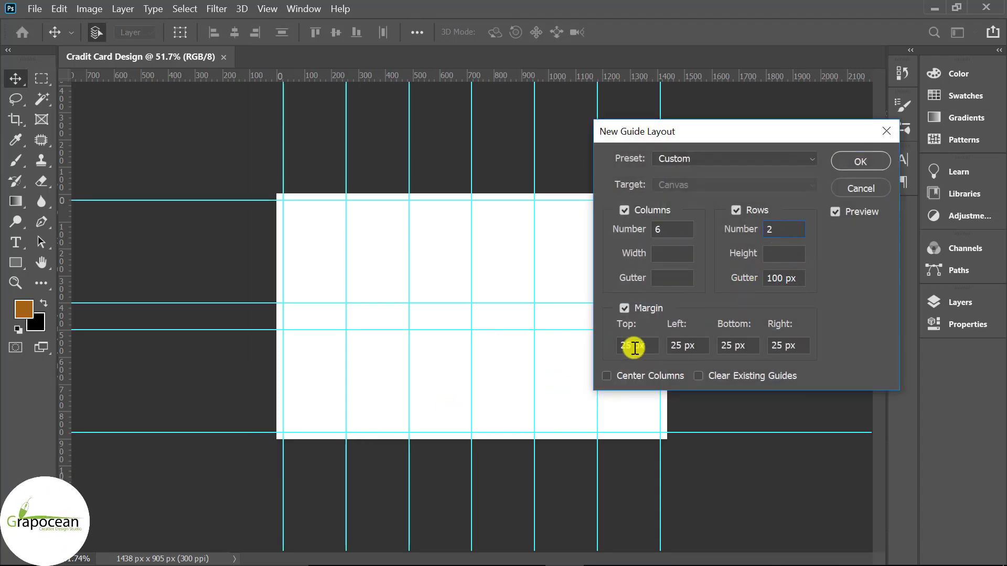
click(867, 160)
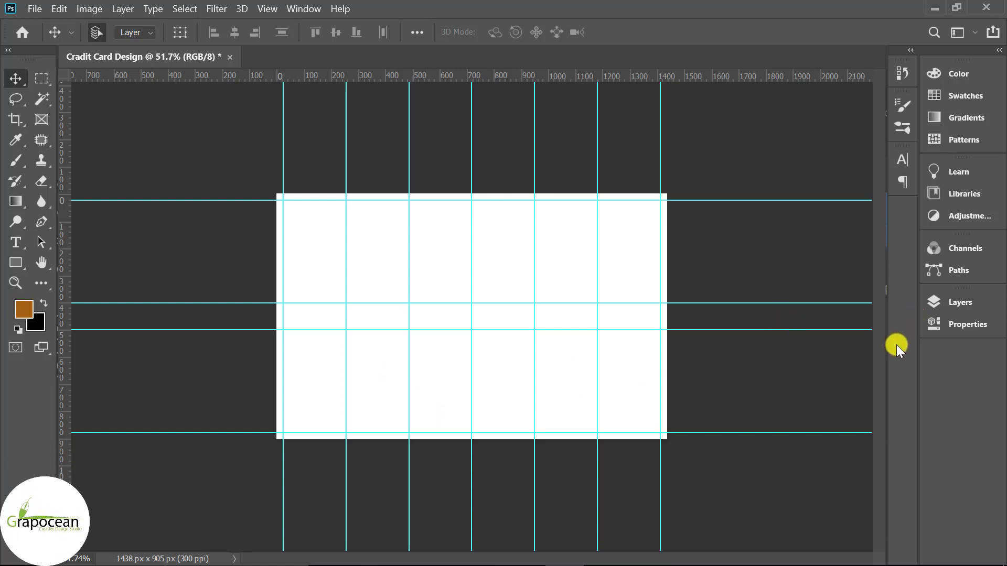
Add a brown-orange Color Fill 1 layer with an empty Layer 1 above it.
click(954, 302)
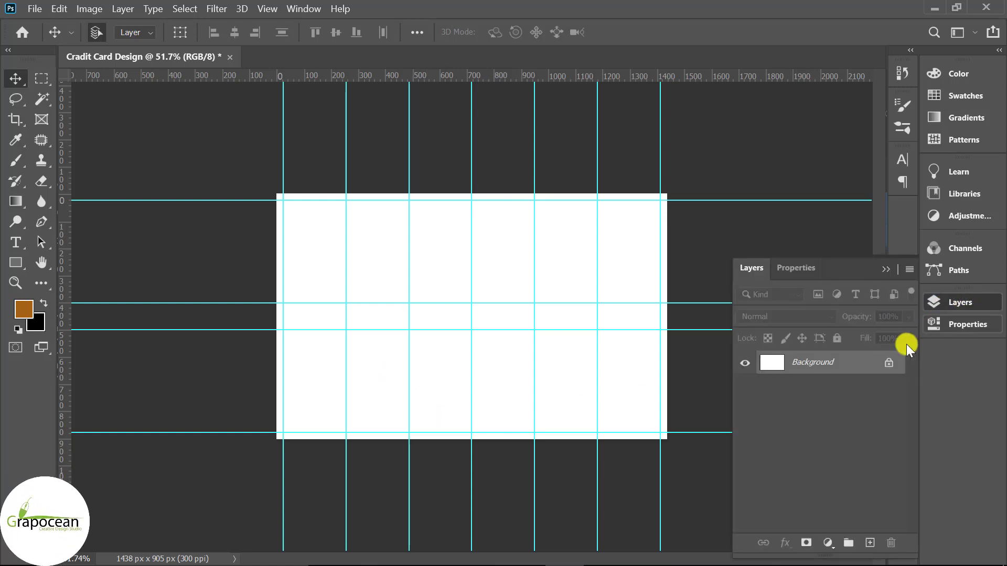
click(832, 546)
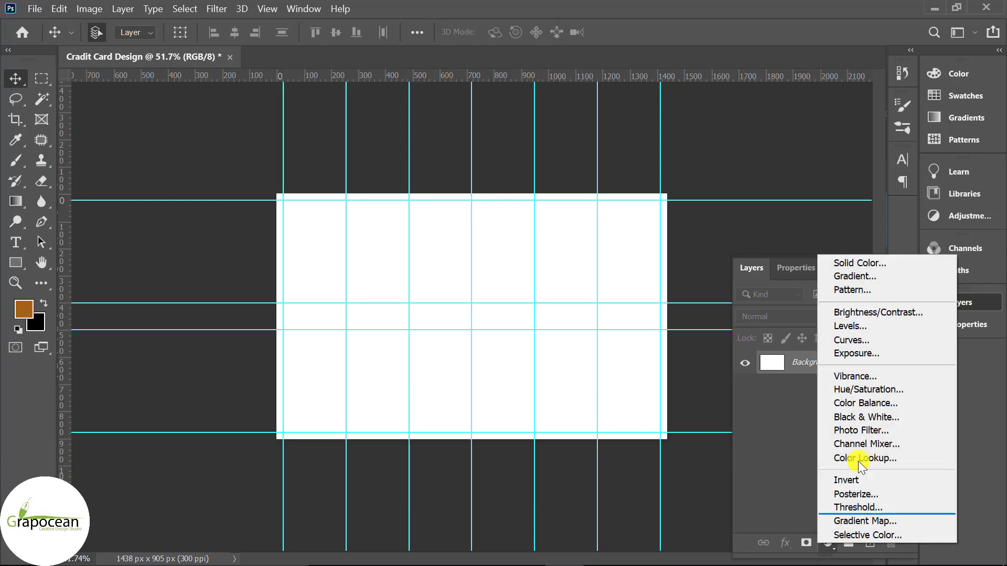
click(876, 263)
click(506, 292)
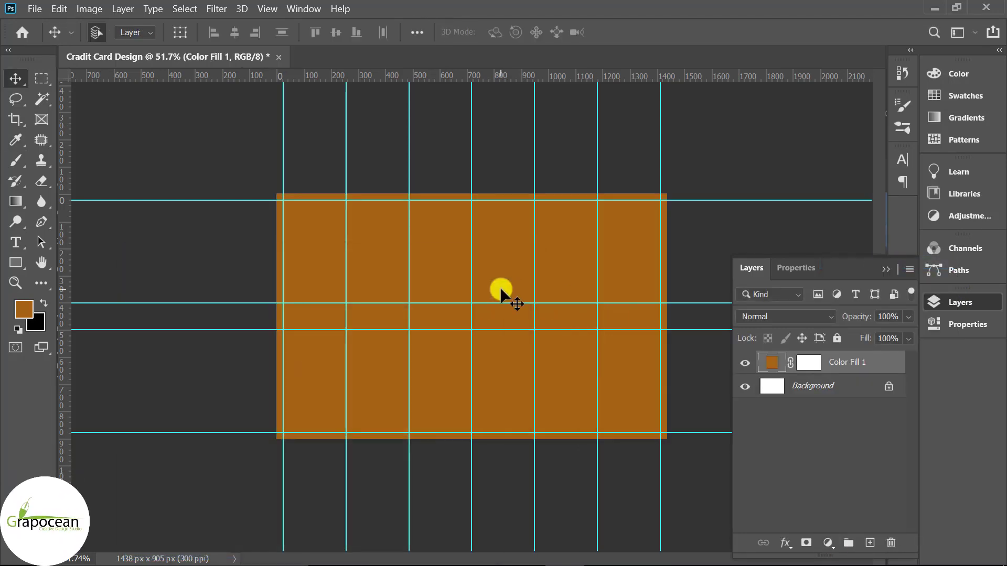
click(869, 542)
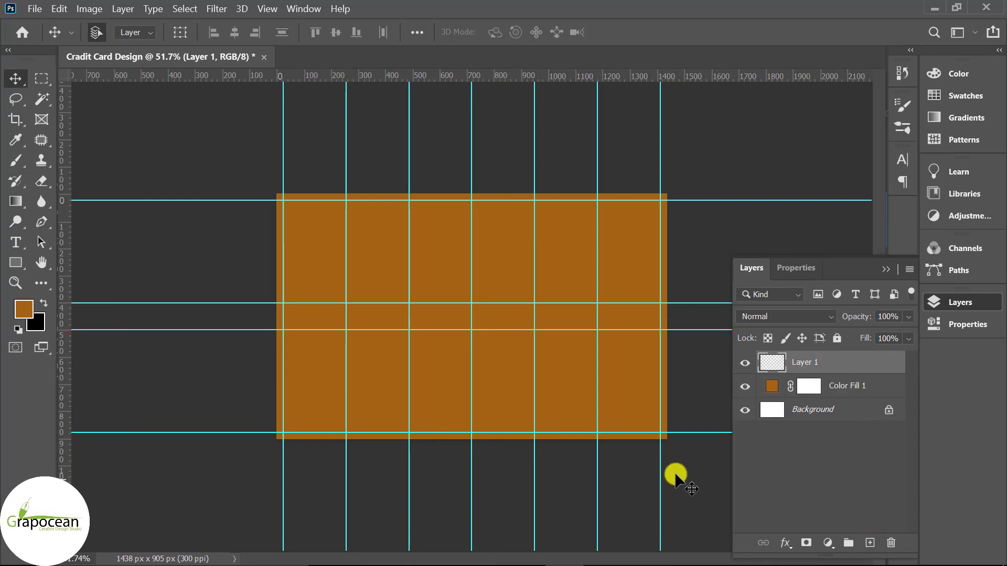
click(41, 222)
Start a wavy Pen shape path across the card, then undo the first attempt.
scroll(498, 308, down, 1)
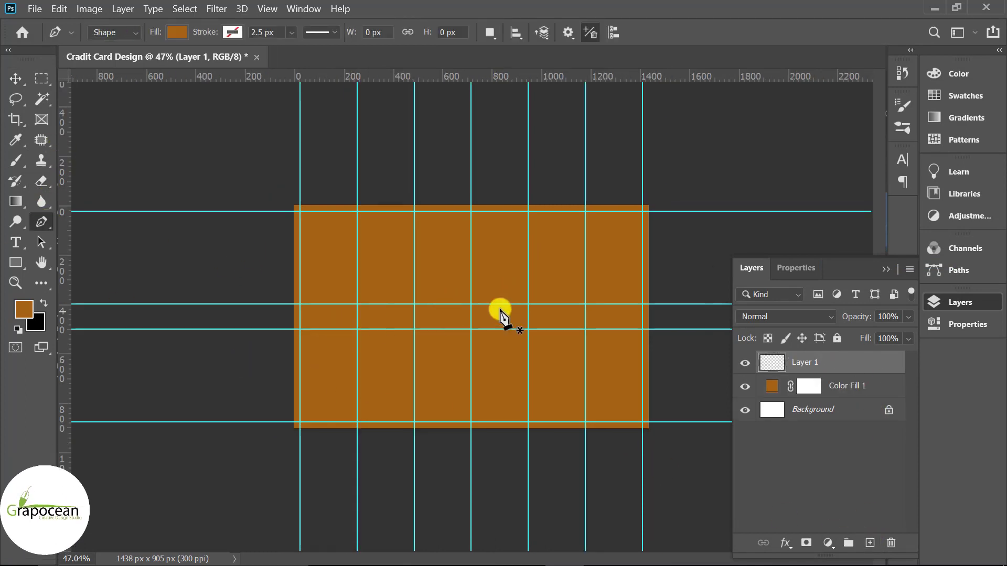
scroll(338, 286, up, 2)
scroll(201, 288, up, 2)
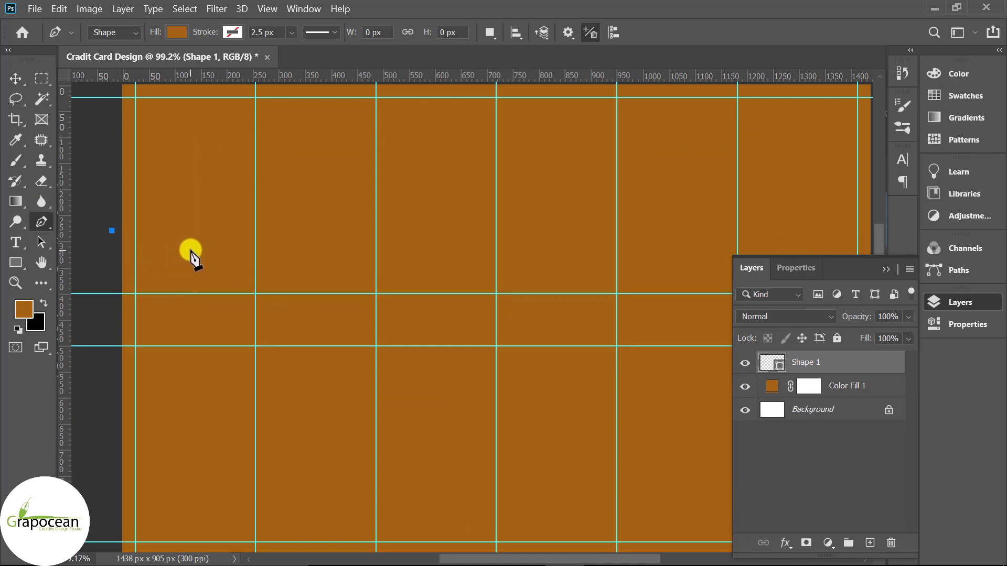
drag(231, 234, 242, 231)
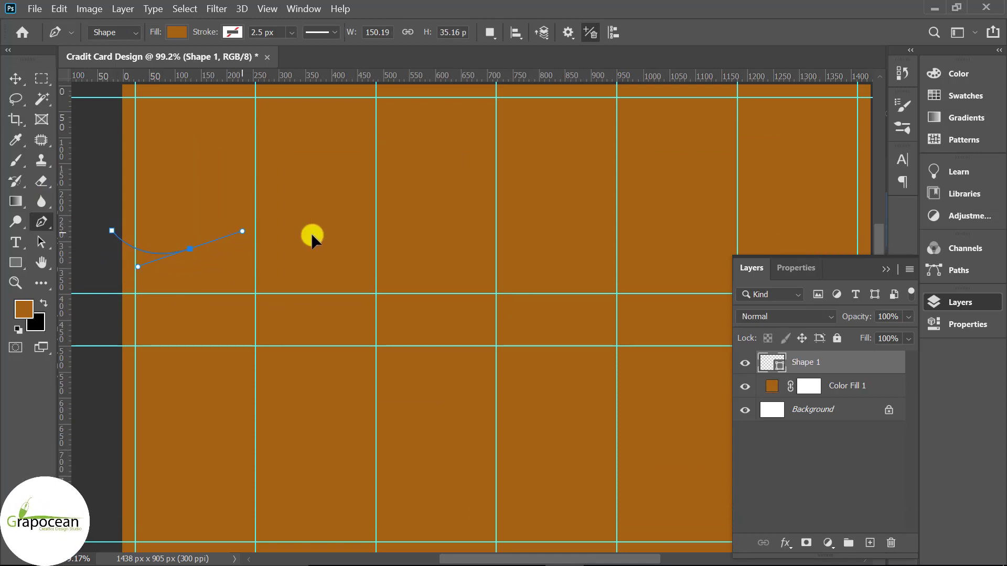
drag(318, 250, 345, 274)
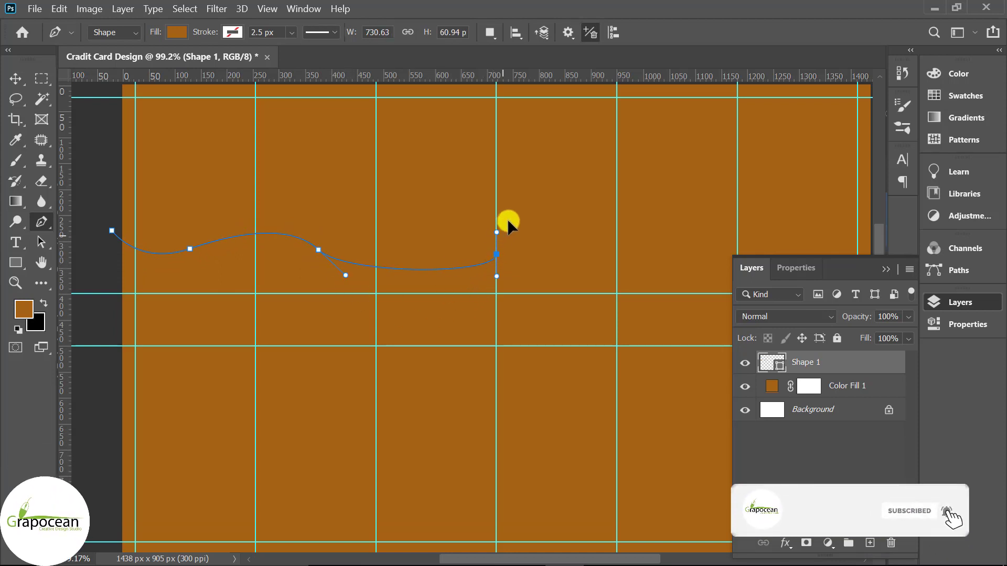
drag(580, 191, 442, 285)
key(ctrl+z)
key(ctrl+z)
key(ctrl+z)
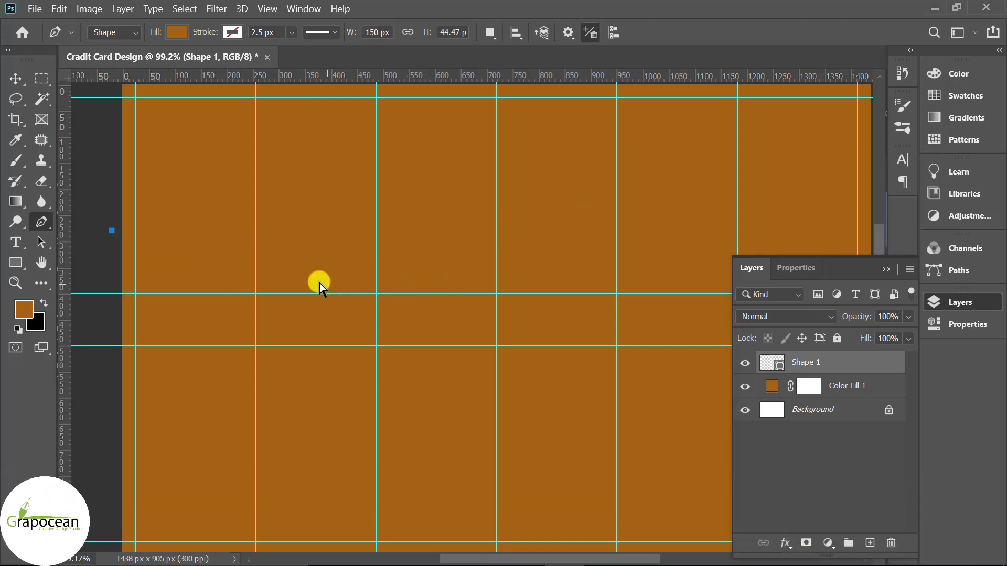
Redraw the wave from the card's left edge with curved anchors rising to the right.
click(109, 202)
drag(226, 216, 312, 185)
click(225, 216)
drag(145, 243, 154, 253)
drag(403, 232, 438, 274)
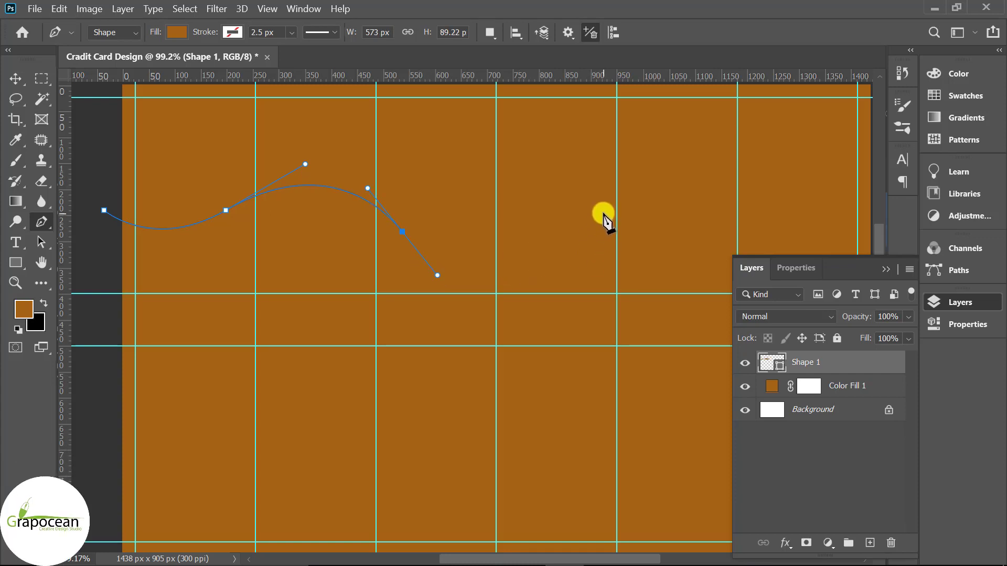
mouse_move(603, 213)
mouse_down()
mouse_move(600, 191)
mouse_move(644, 98)
mouse_move(635, 90)
mouse_up()
Extend the wave past the card's top-right corner and smooth its curves.
scroll(603, 212, down, 2)
scroll(600, 208, down, 1)
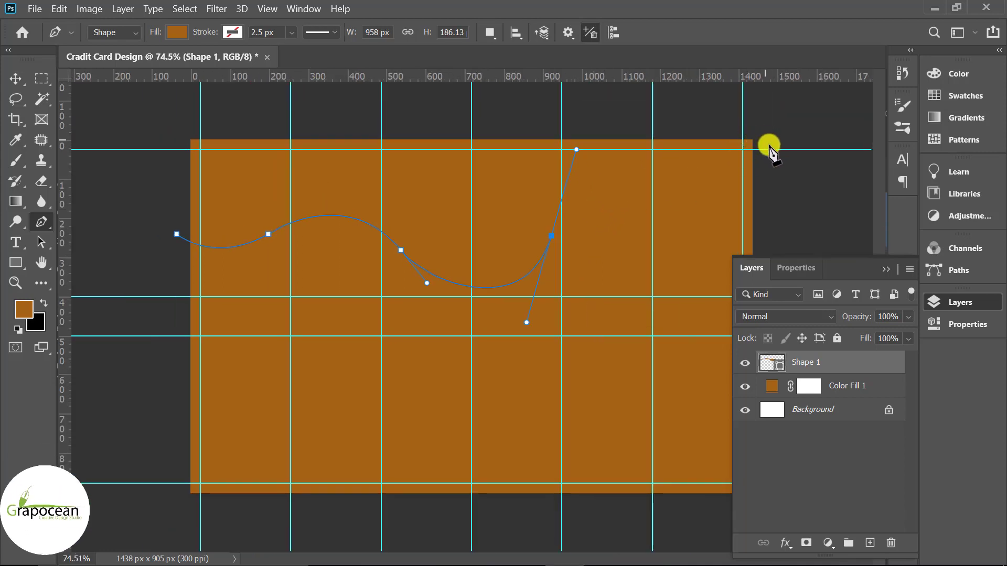
drag(777, 150, 800, 162)
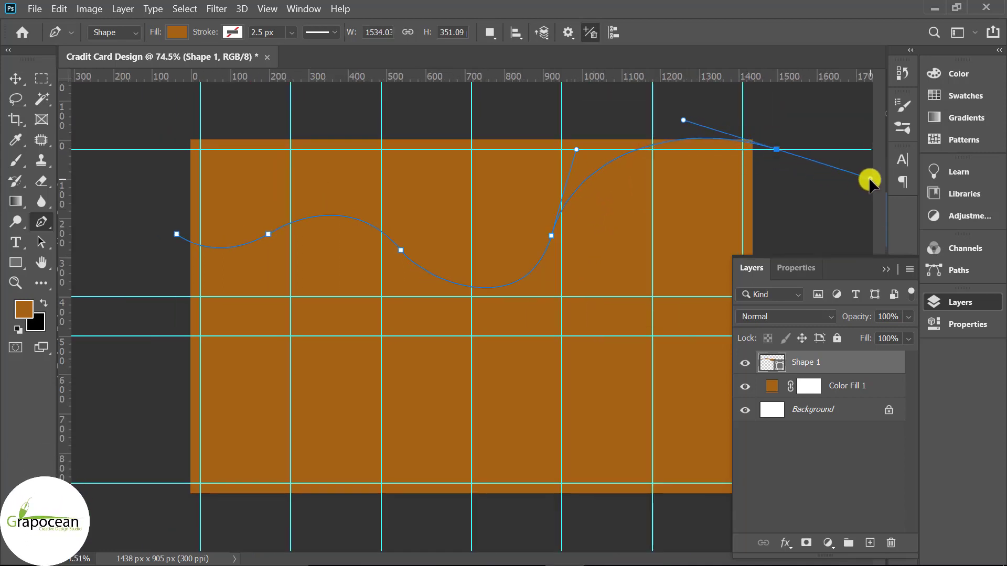
drag(552, 237, 574, 231)
drag(599, 142, 612, 157)
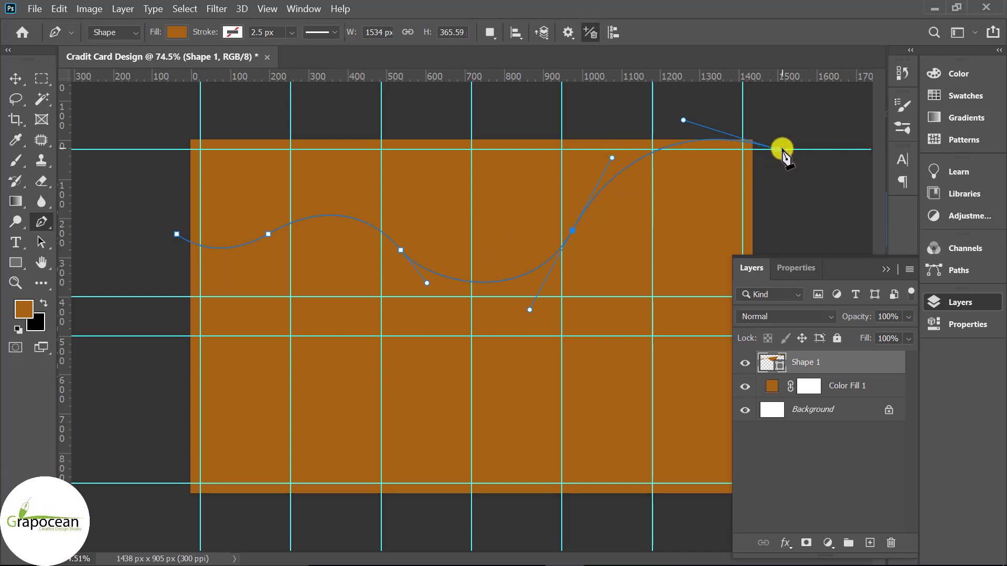
scroll(814, 134, up, 3)
scroll(580, 210, down, 3)
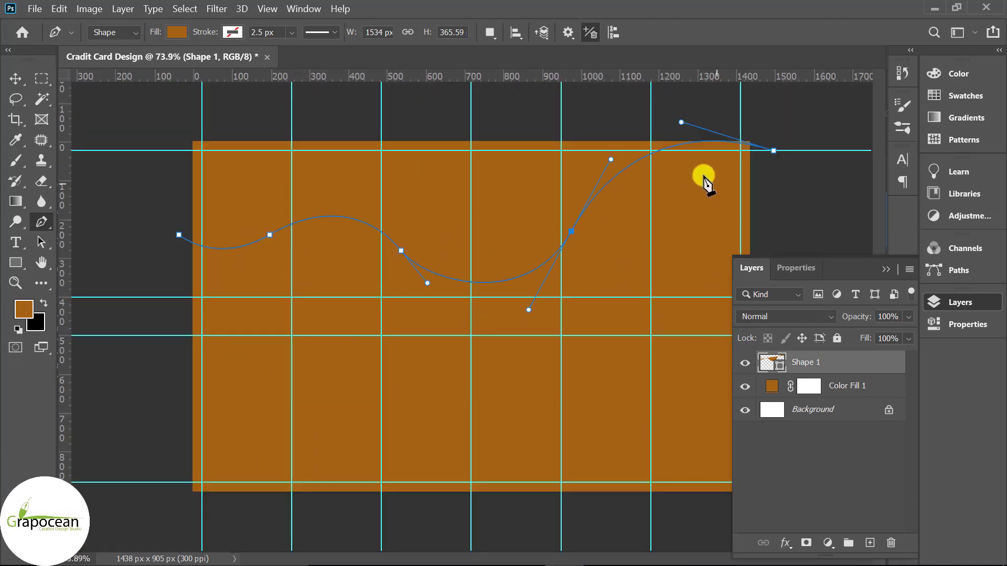
key(ctrl+h)
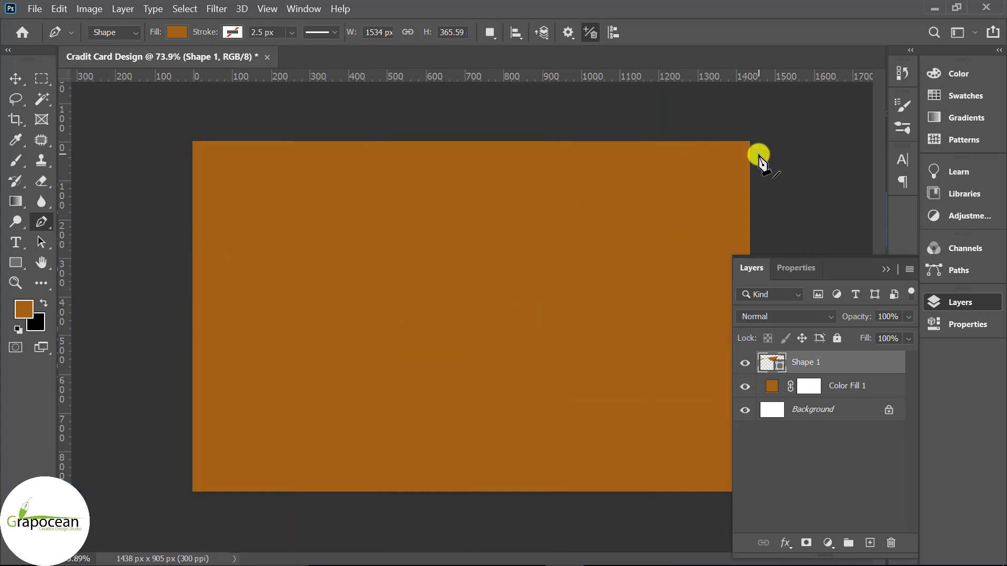
key(ctrl+h)
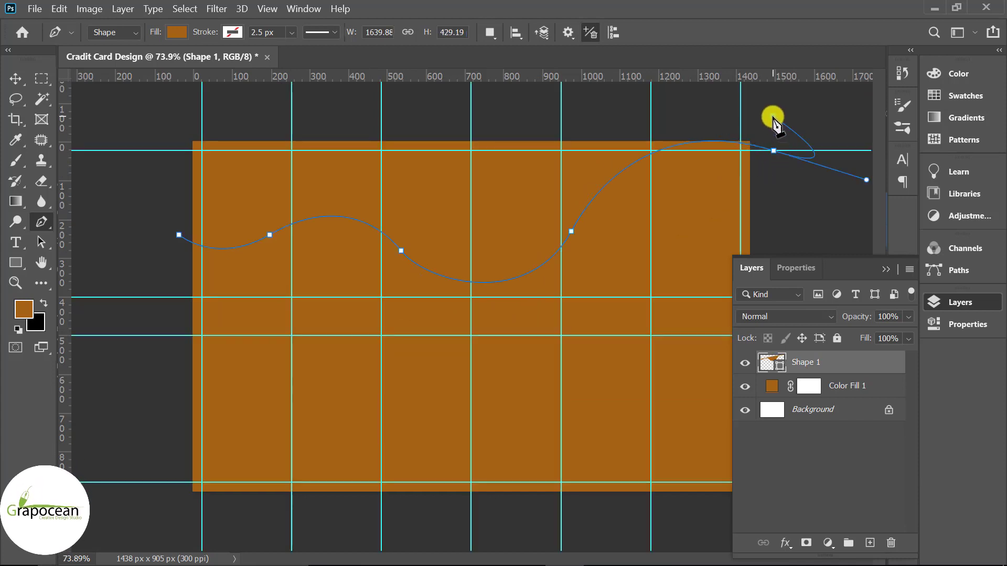
Close the wave path above the top-left, load it as a selection, hide Shape 1, add Layer 1.
click(165, 119)
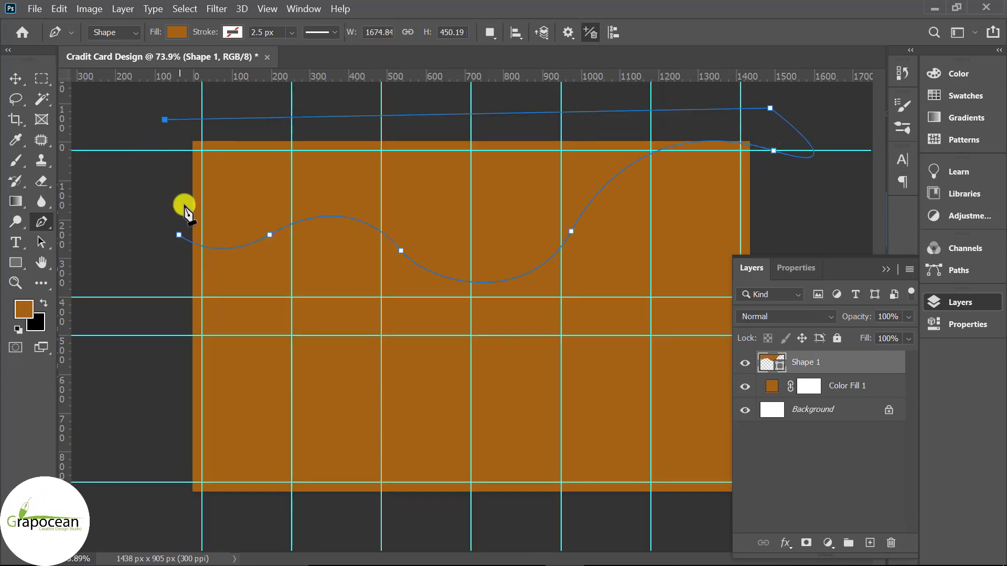
click(179, 235)
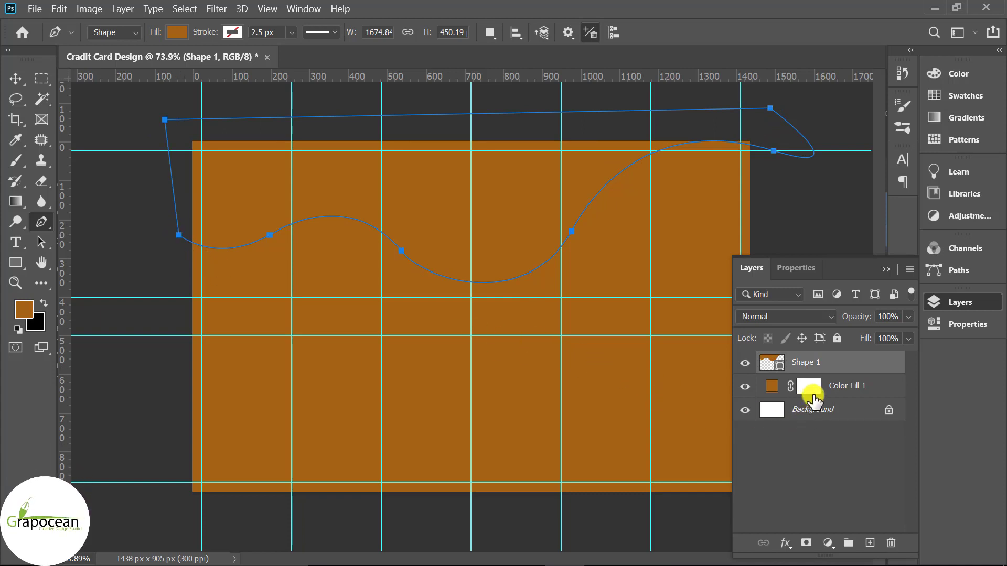
click(765, 362)
ctrl+click(765, 362)
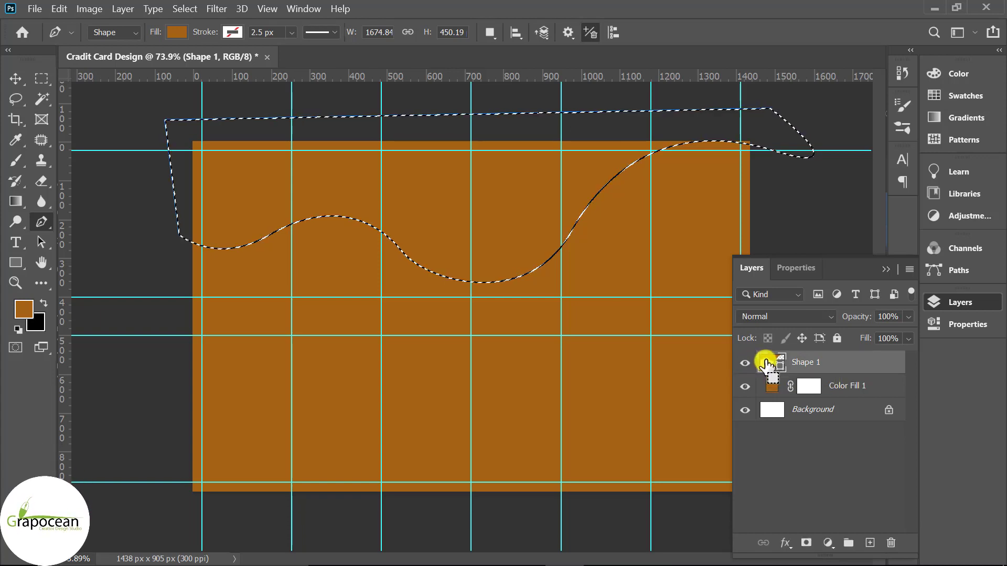
click(872, 543)
scroll(704, 392, up, 1)
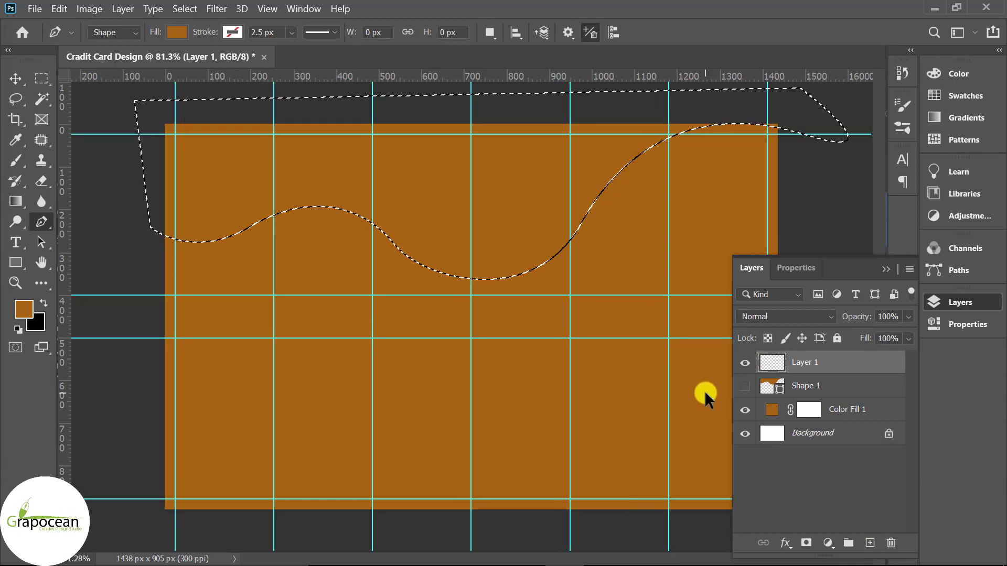
Pick a lighter gold colour and a smaller soft round brush.
click(177, 32)
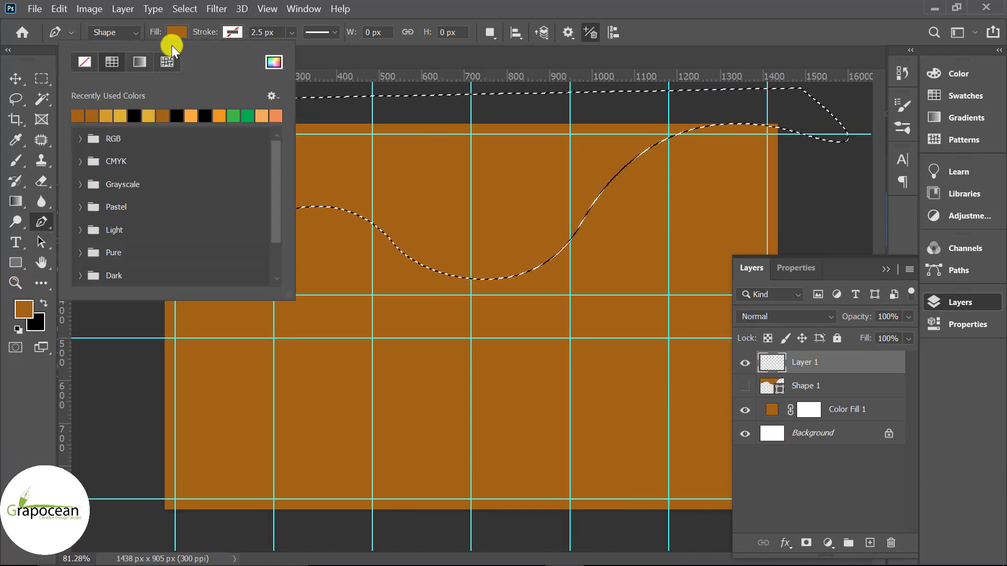
click(105, 116)
click(18, 83)
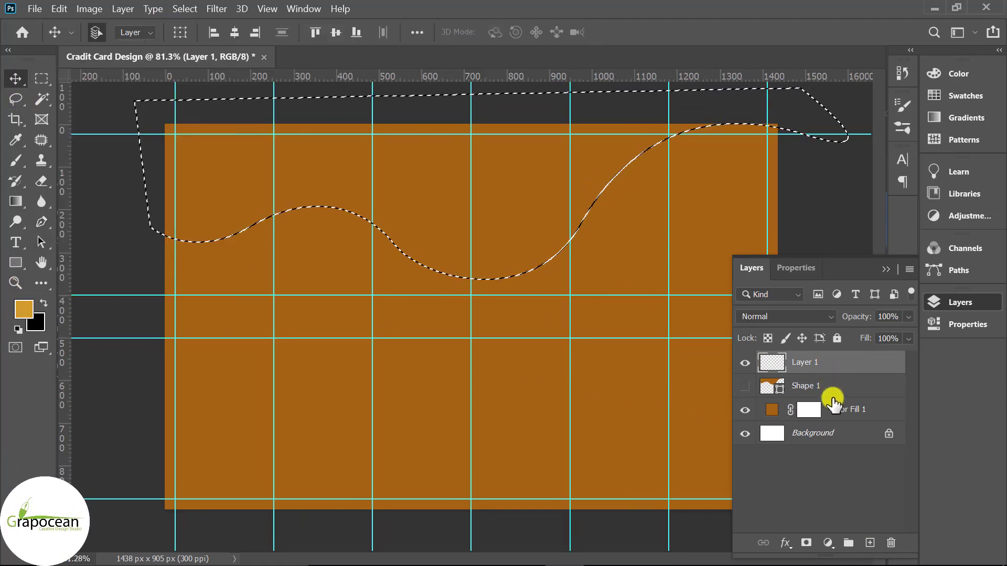
click(16, 160)
click(74, 155)
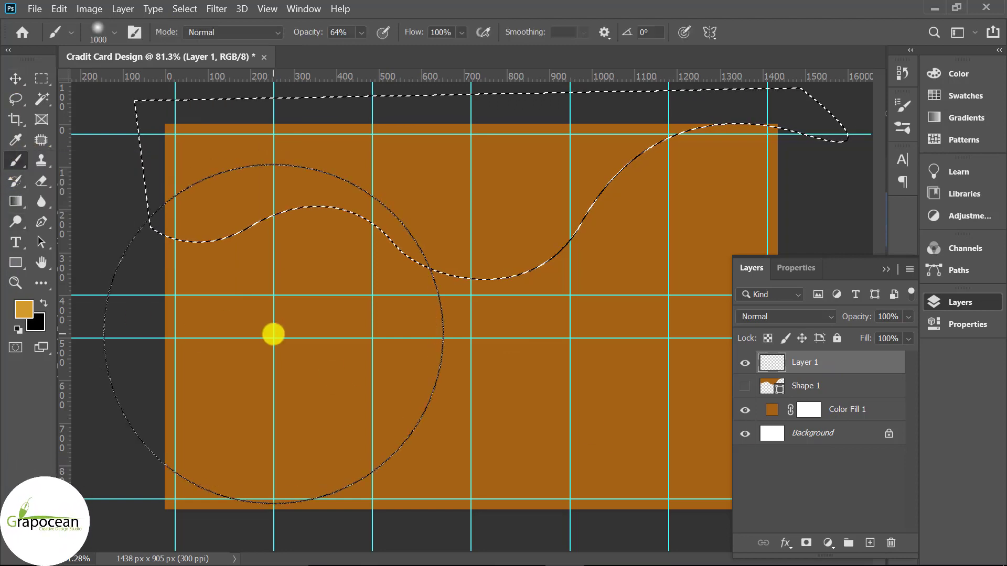
key(bracketleft)
key(bracketleft)
key(bracketleft)
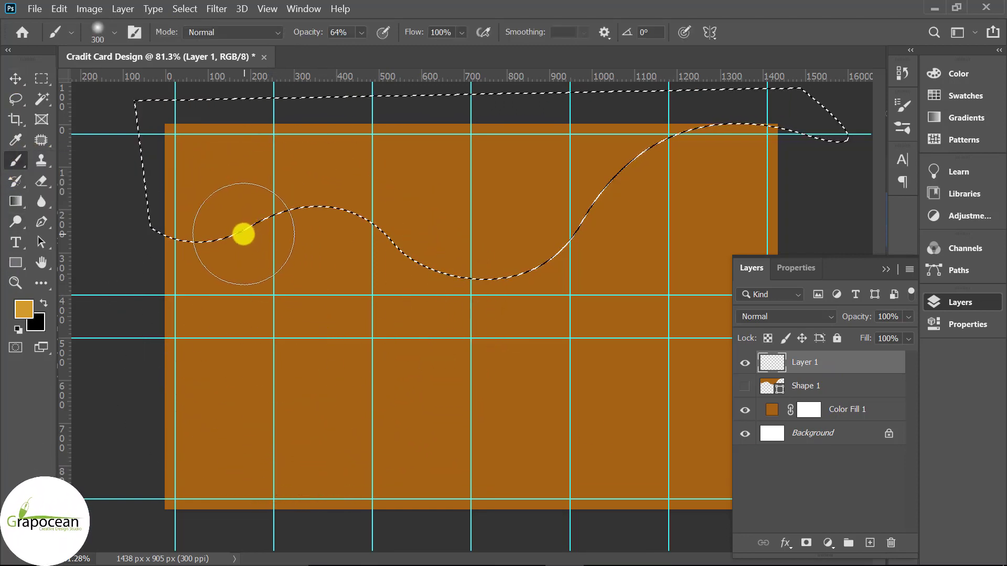
key(bracketleft)
Paint a soft gold glow above the wave with a 500 px brush at 75% opacity.
drag(192, 263, 249, 261)
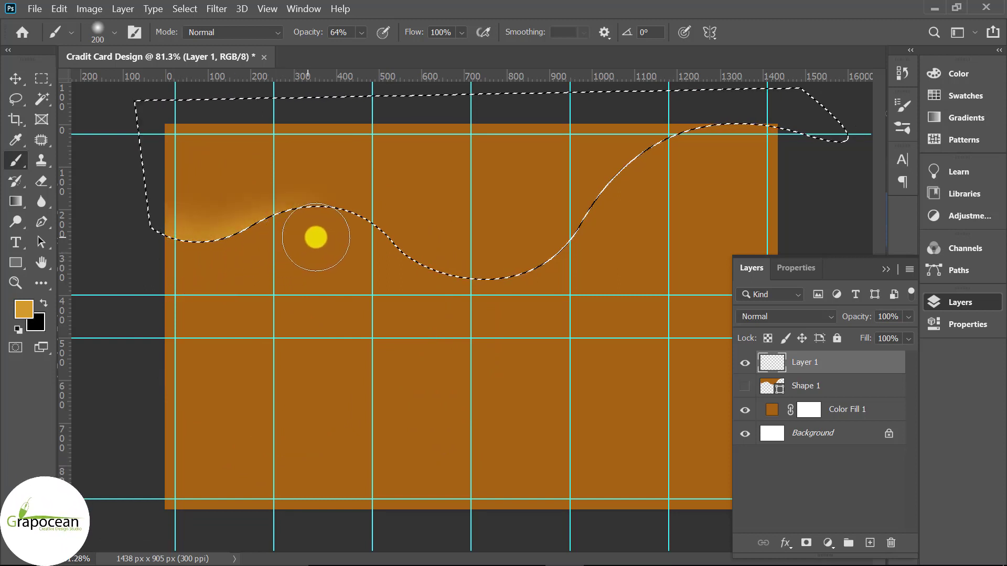
drag(315, 238, 354, 249)
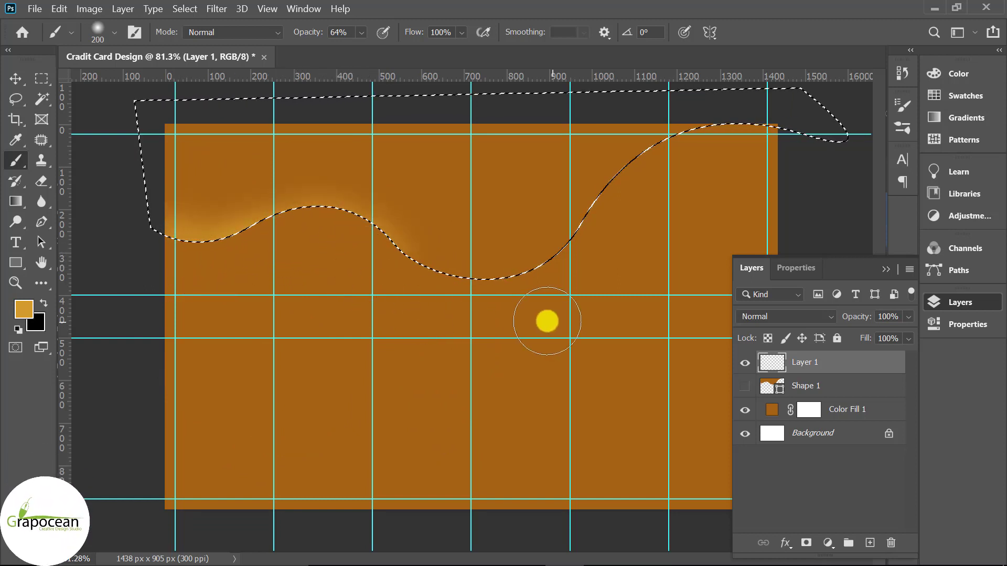
key(ctrl+z)
key(ctrl+z)
key(ctrl+z)
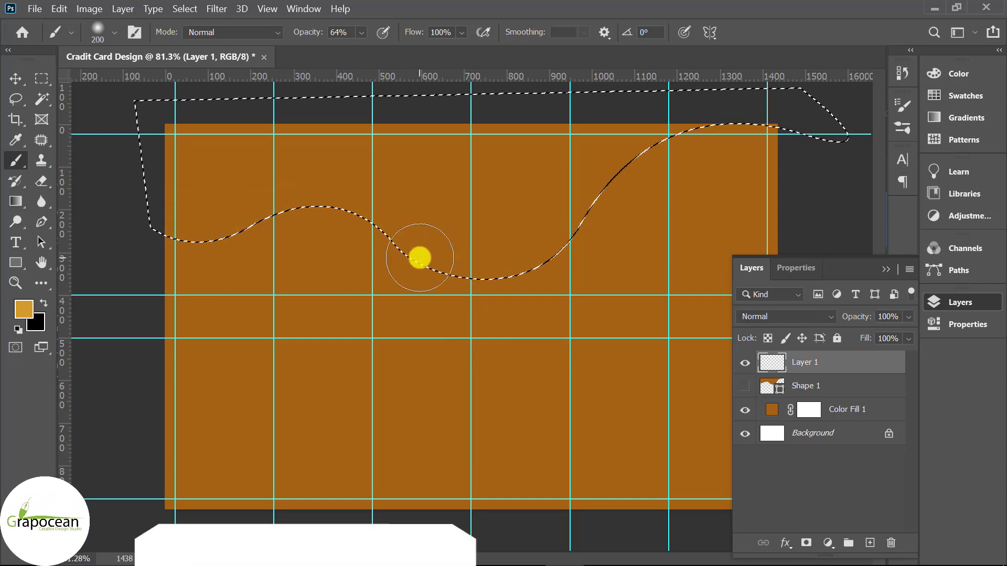
key(ctrl+shift+z)
key(ctrl+shift+z)
key(ctrl+shift+z)
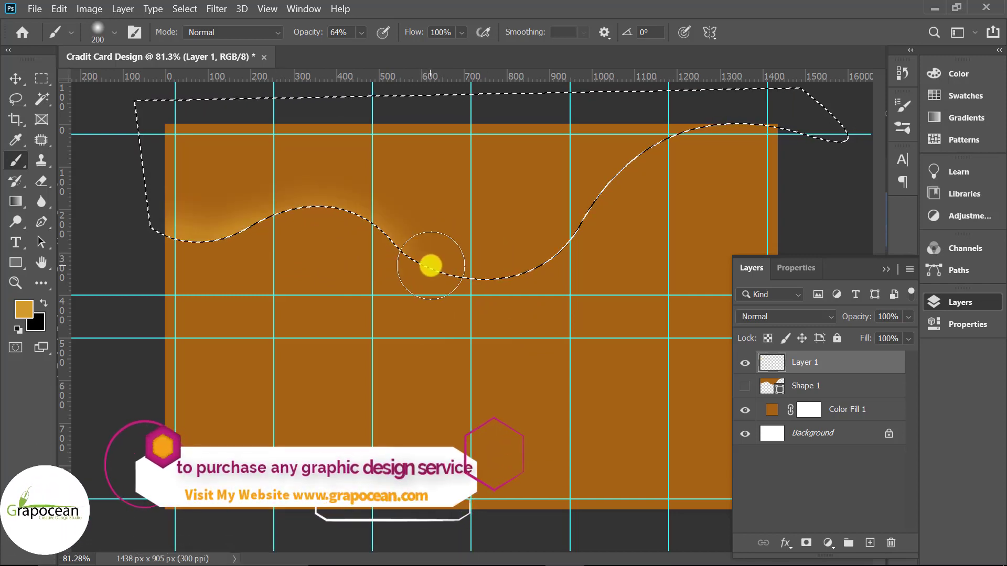
key(bracketright)
key(bracketright)
key(bracketright)
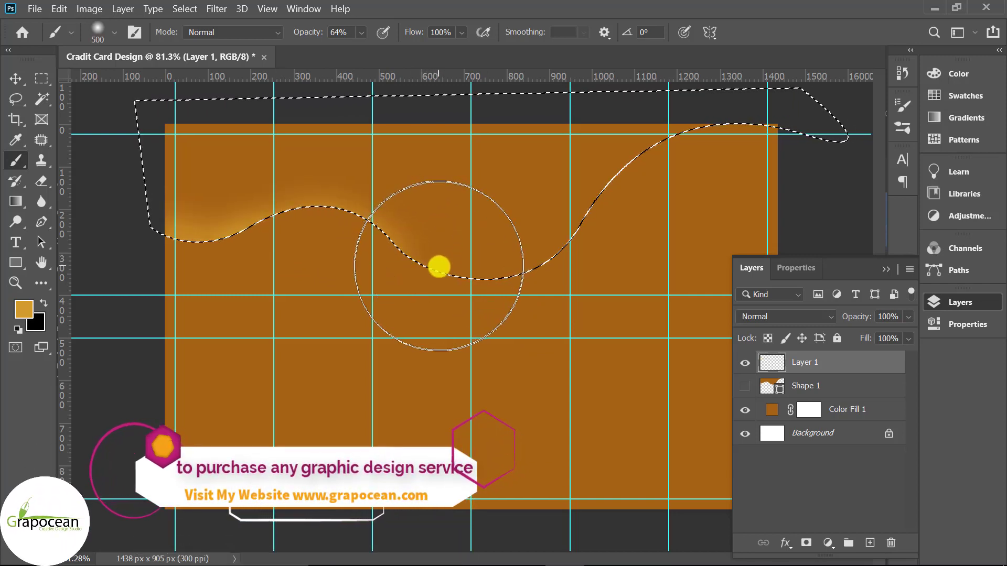
click(439, 267)
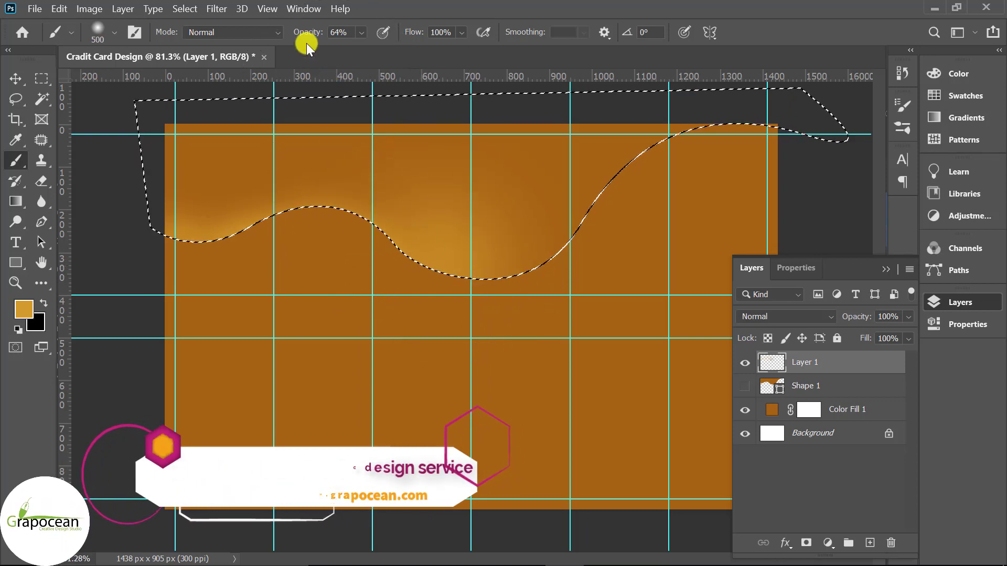
drag(304, 36, 310, 36)
mouse_move(414, 281)
mouse_down()
mouse_move(526, 299)
mouse_move(687, 277)
mouse_move(667, 233)
mouse_move(654, 250)
mouse_move(726, 202)
mouse_move(755, 212)
mouse_up()
Deselect, reload the Shape 1 wave as a selection and use it to mask Layer 1.
click(44, 76)
click(158, 254)
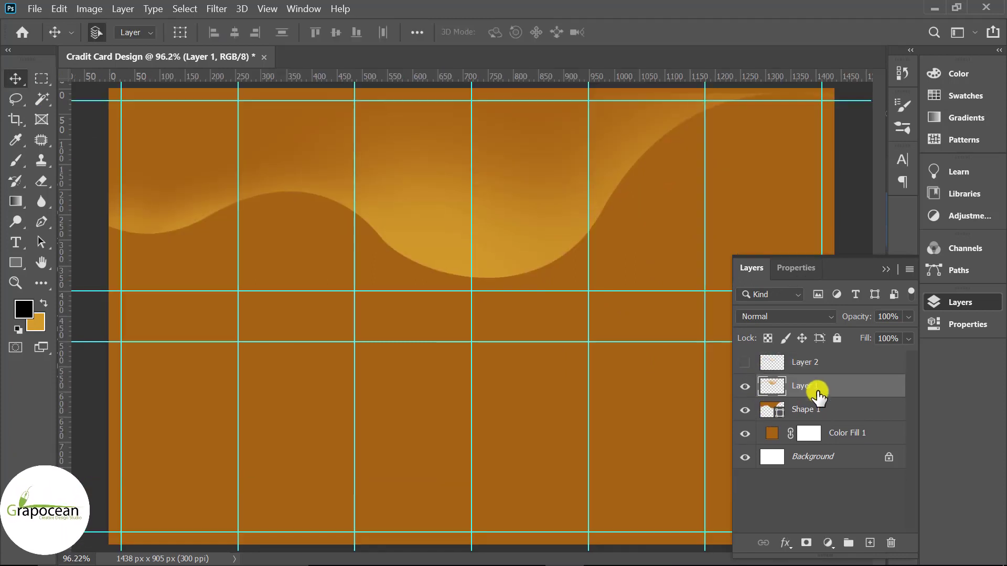
ctrl+click(772, 410)
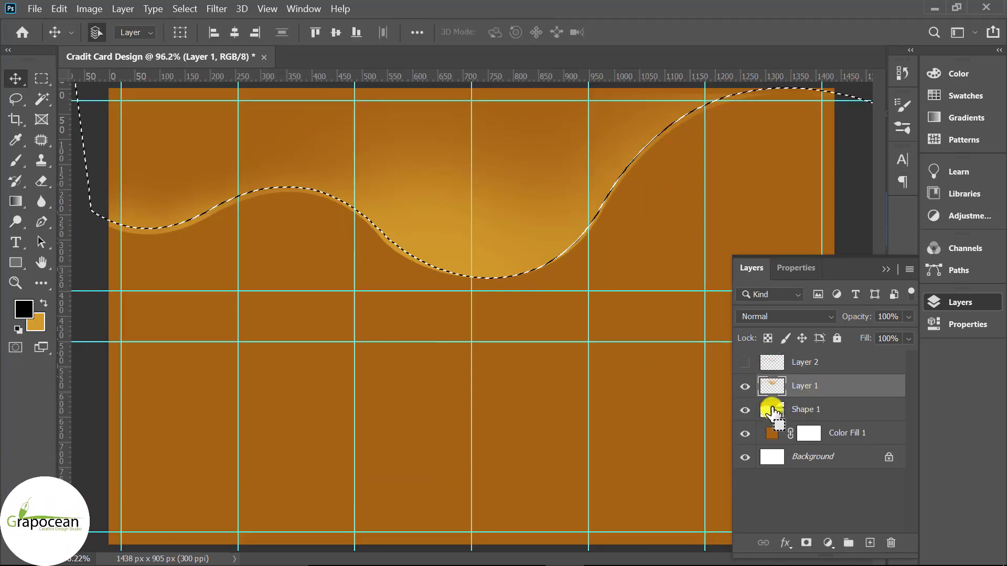
scroll(493, 288, up, 3)
scroll(524, 271, down, 1)
scroll(546, 278, down, 1)
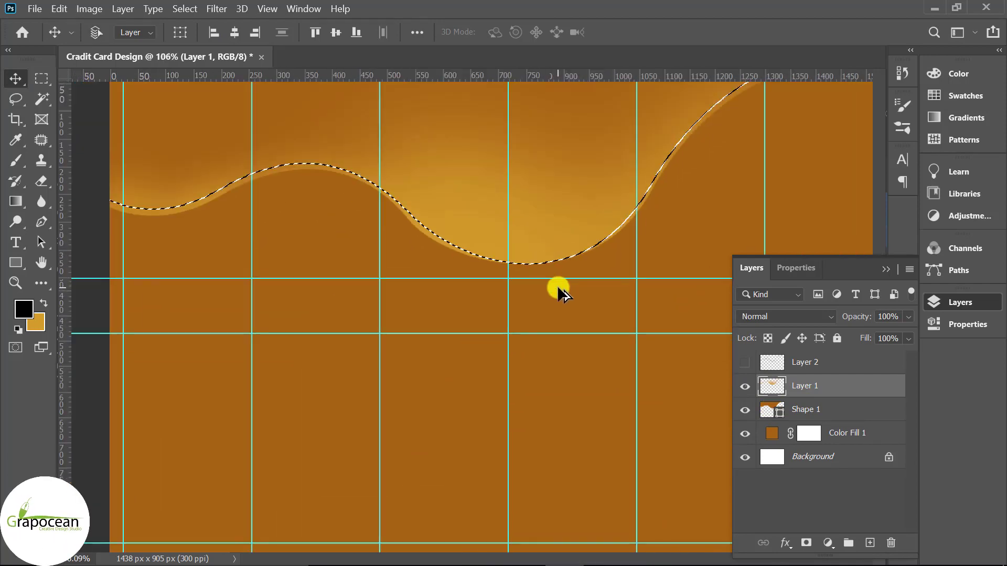
scroll(557, 285, down, 1)
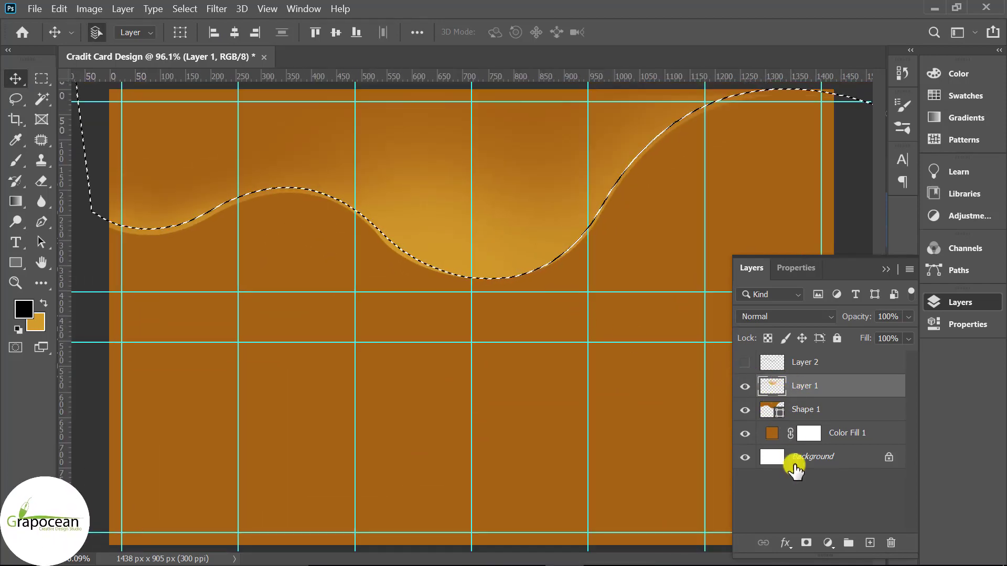
click(806, 543)
scroll(611, 462, down, 3)
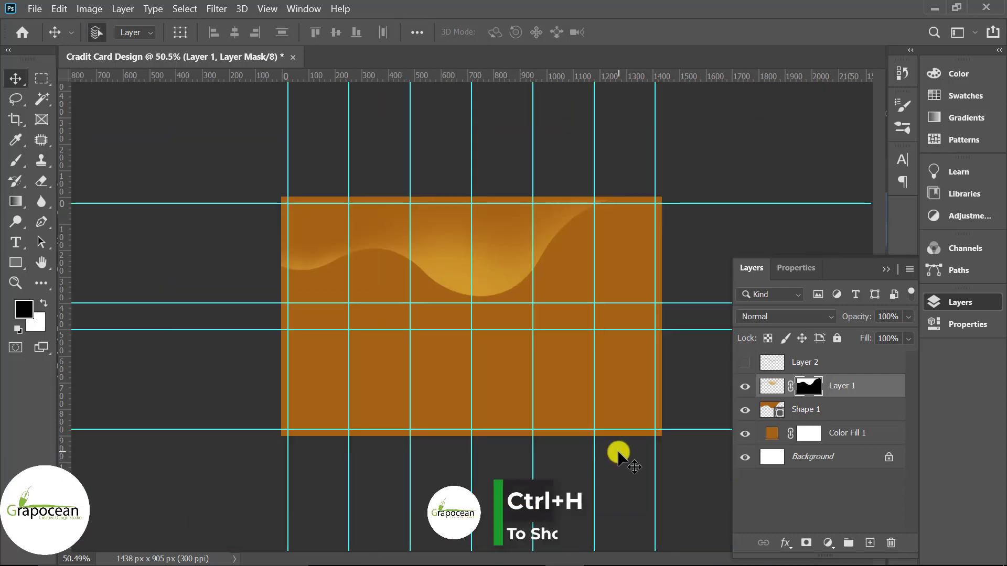
Hide the guides and make Shape 1 the active layer.
key(ctrl+h)
scroll(203, 265, up, 1)
scroll(158, 232, up, 3)
scroll(372, 317, up, 1)
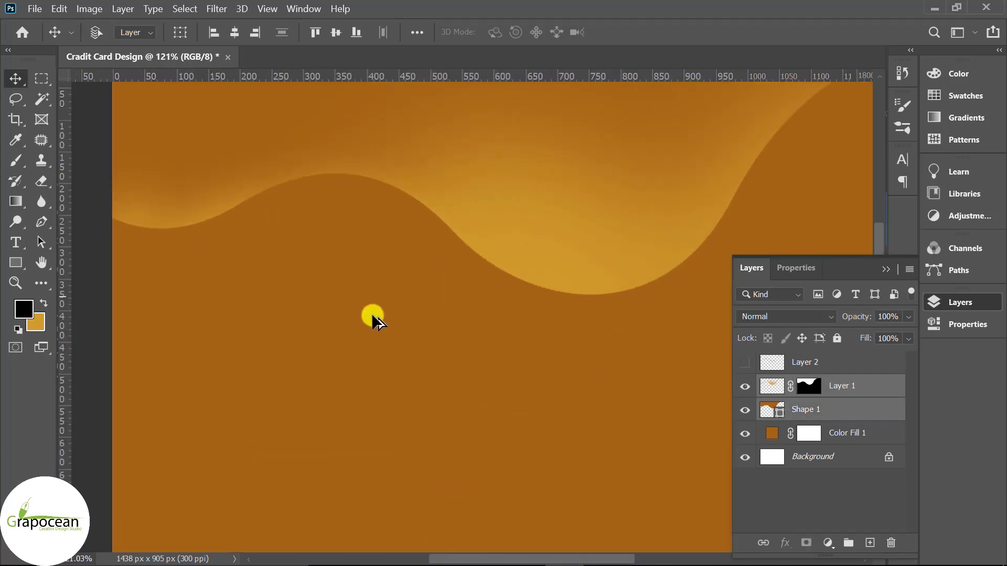
scroll(373, 318, down, 3)
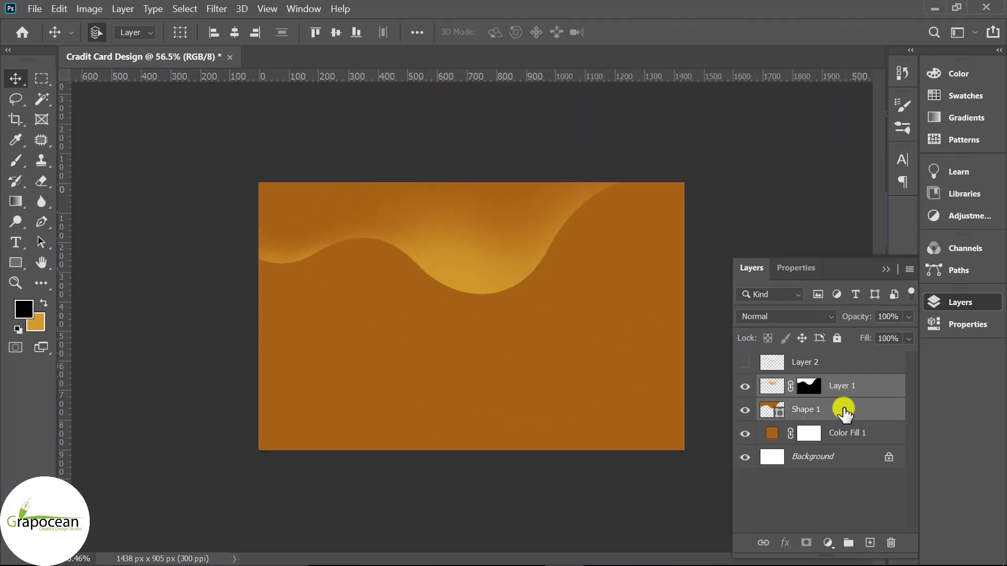
click(844, 410)
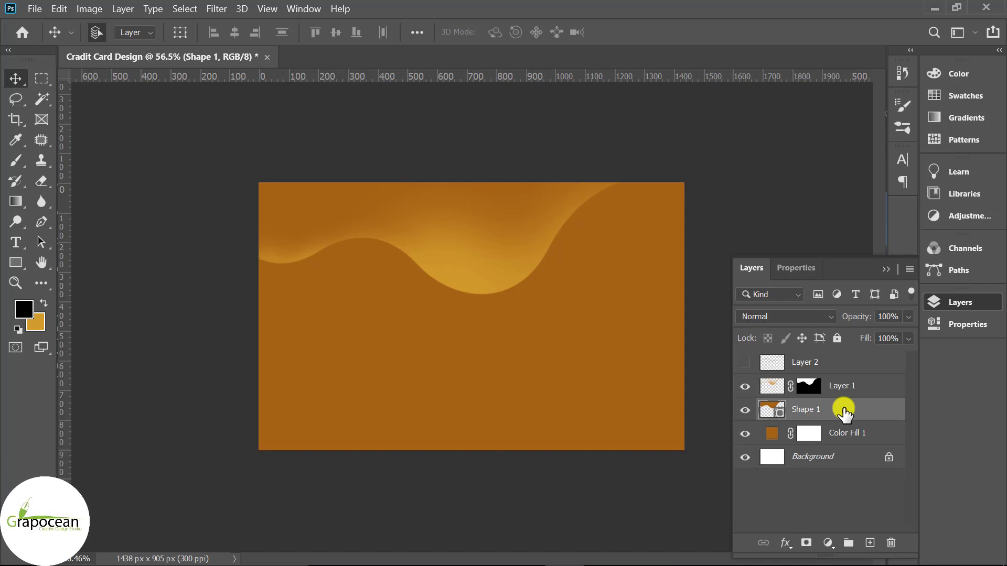
click(41, 222)
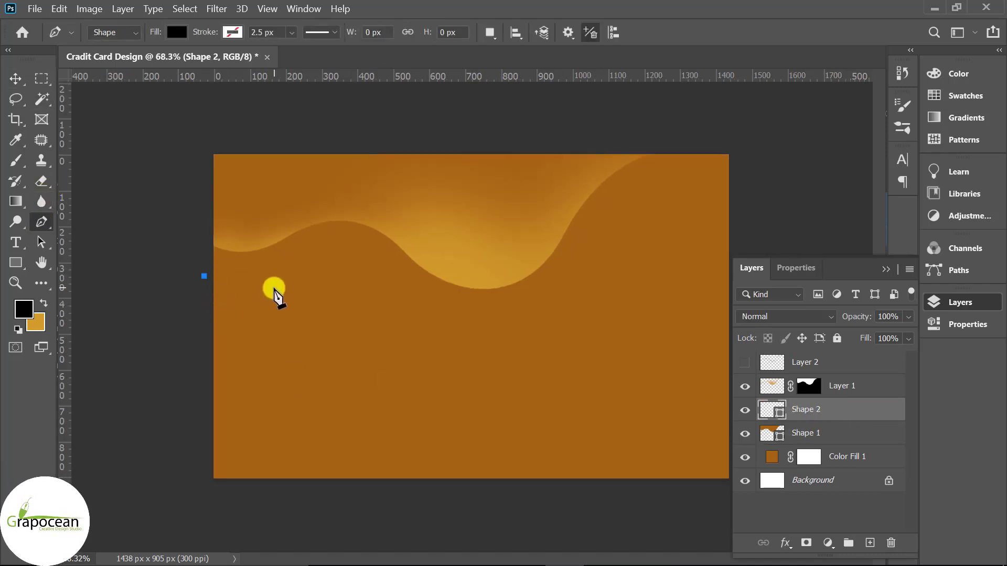
Draw a second wave curve from the card's left edge to beyond its right edge.
click(198, 284)
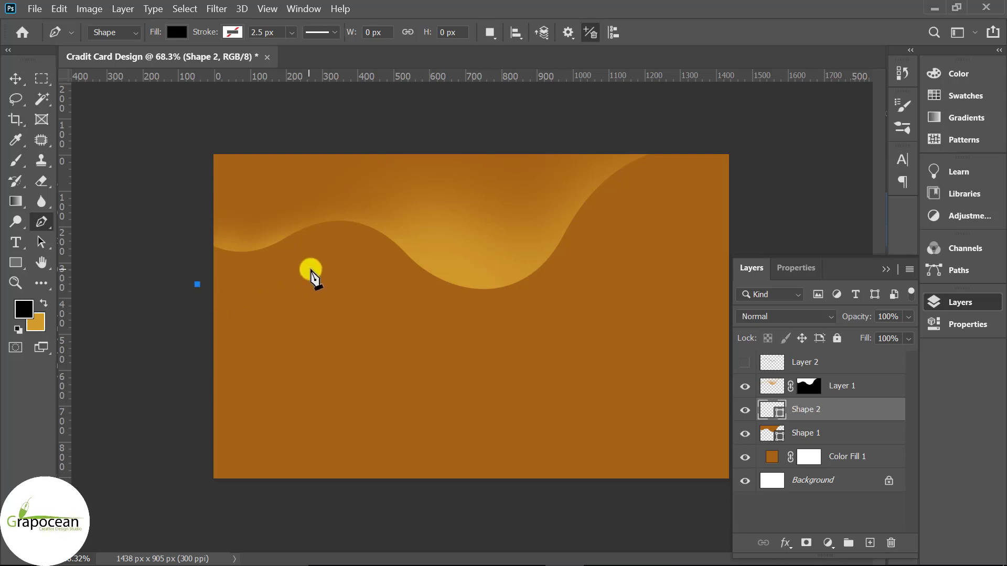
drag(369, 283, 367, 287)
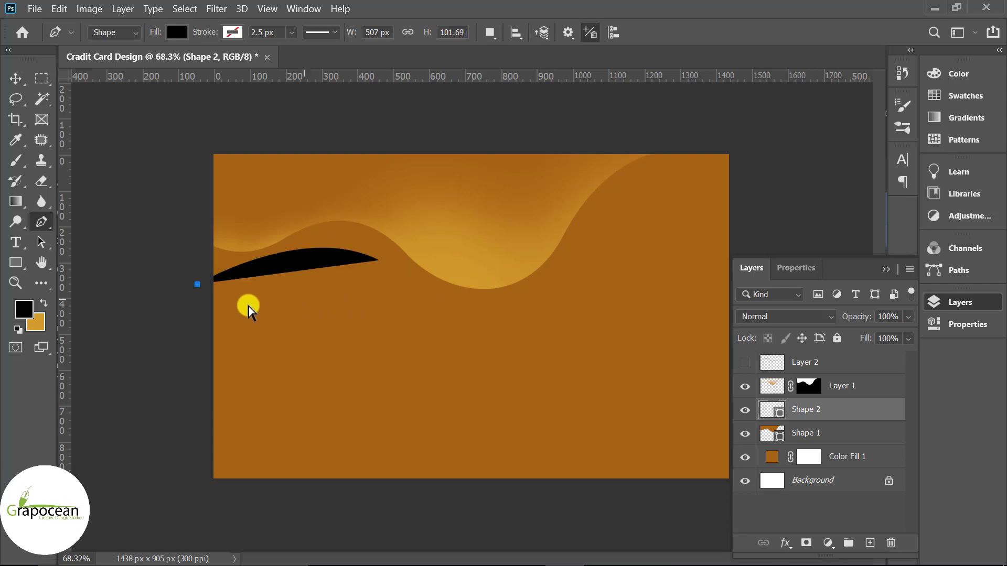
key(ctrl+z)
key(ctrl+shift+z)
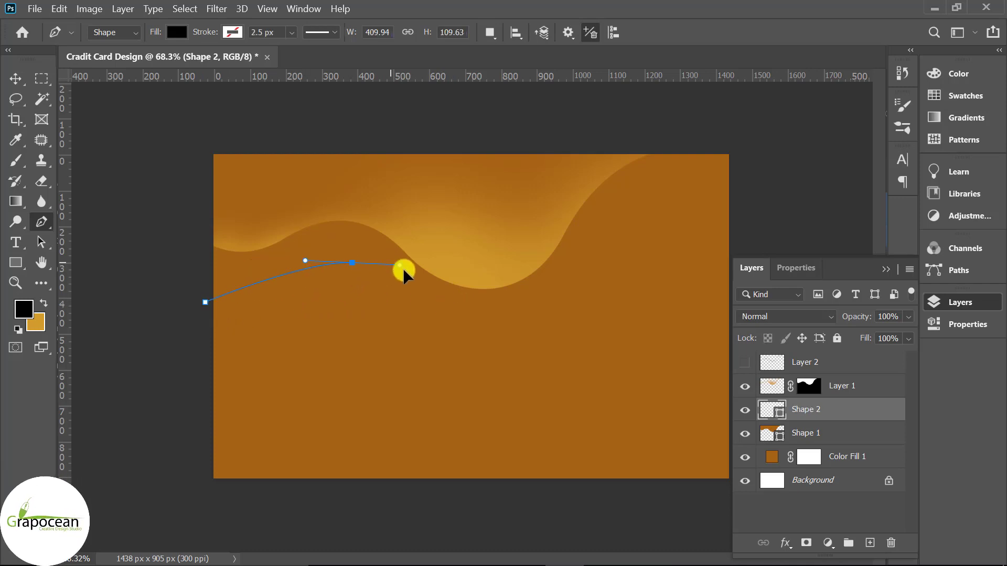
drag(404, 271, 422, 286)
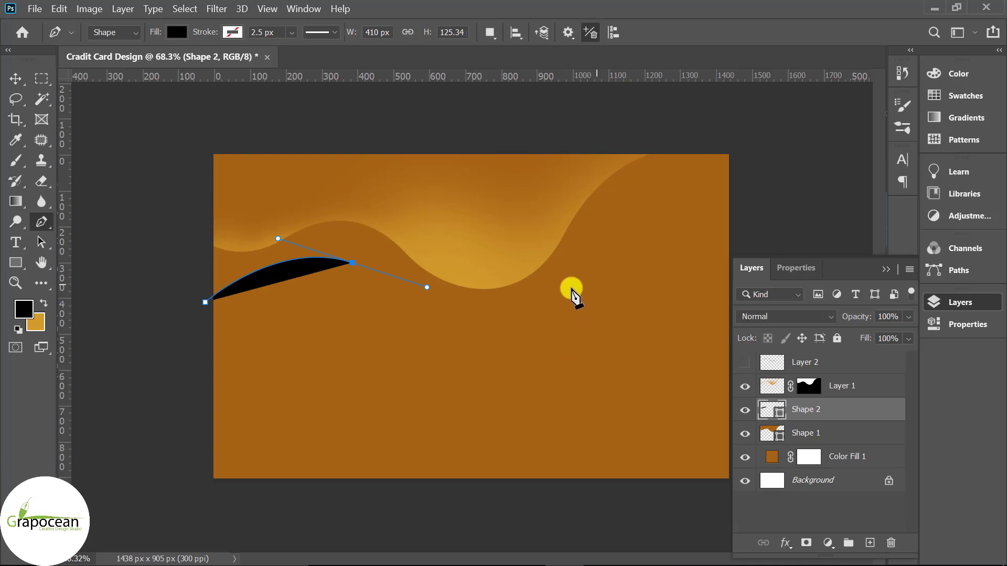
key(ctrl+z)
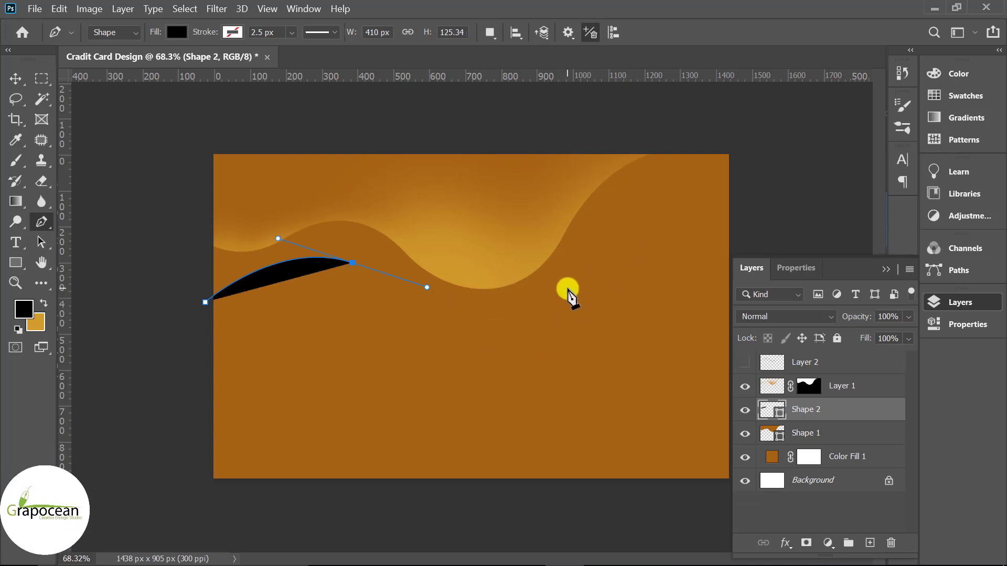
mouse_move(567, 287)
mouse_down()
mouse_move(637, 221)
mouse_move(675, 225)
mouse_up()
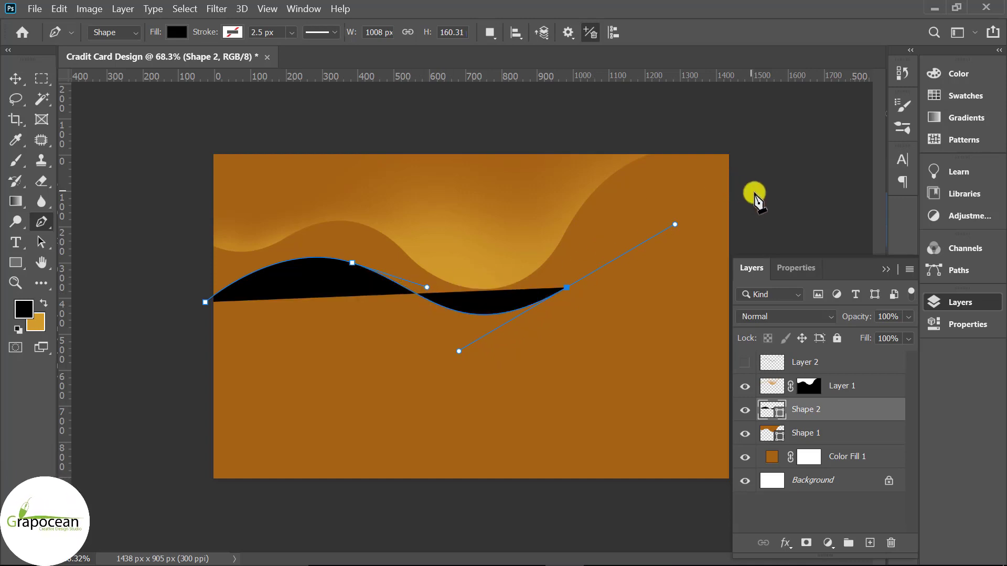
drag(790, 215, 869, 231)
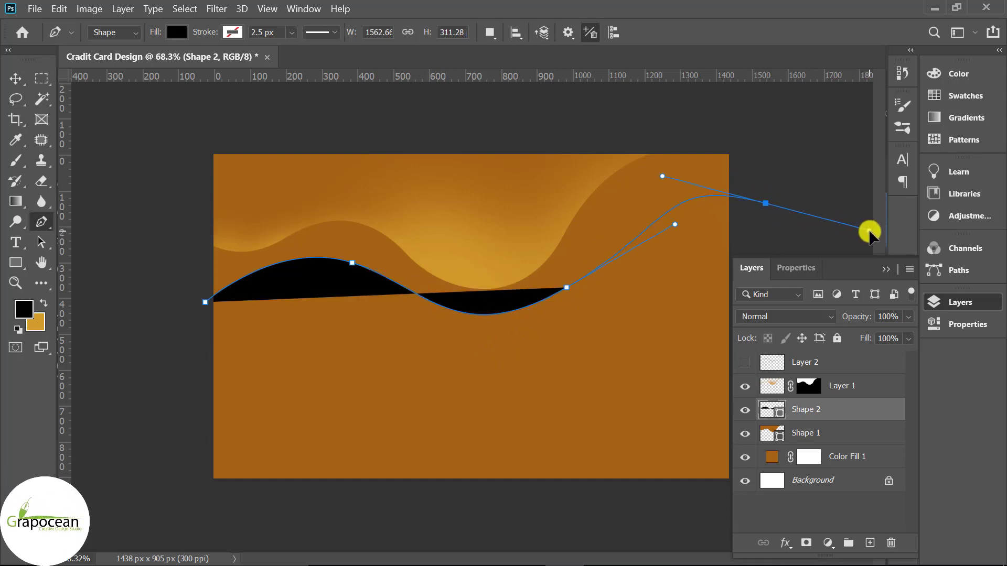
drag(844, 224, 838, 214)
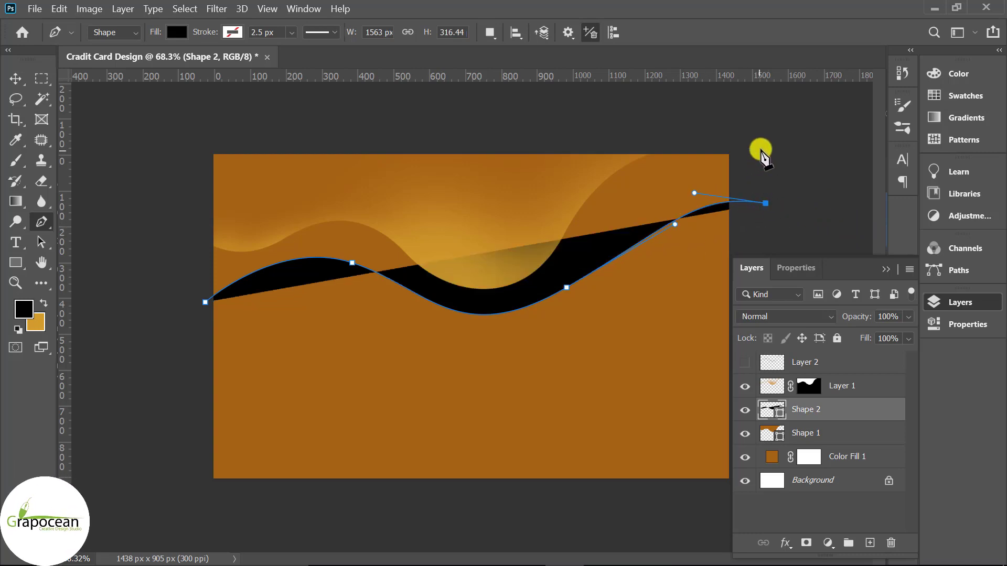
Close Shape 2 over the card's top and fill it with gold.
click(757, 143)
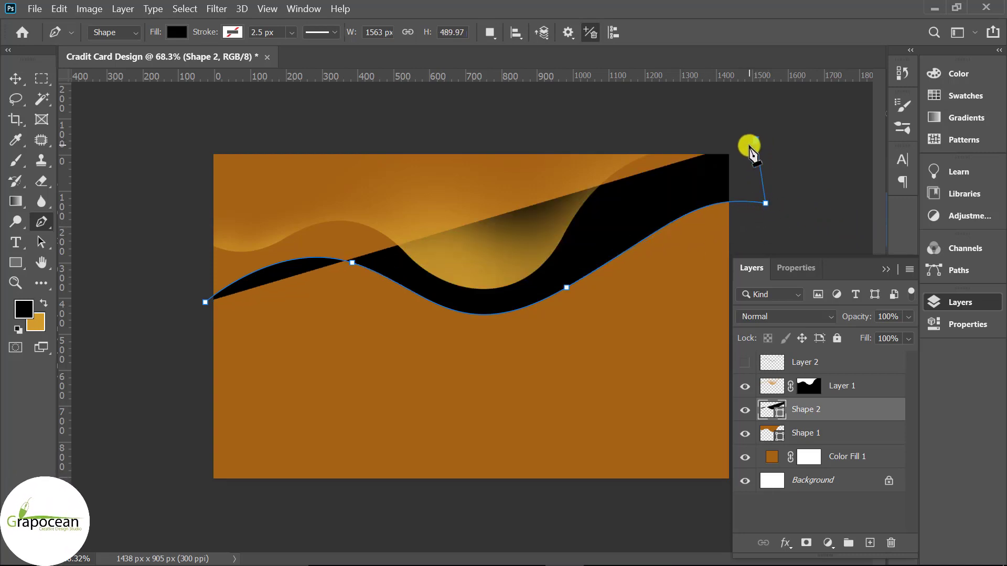
click(548, 114)
click(165, 132)
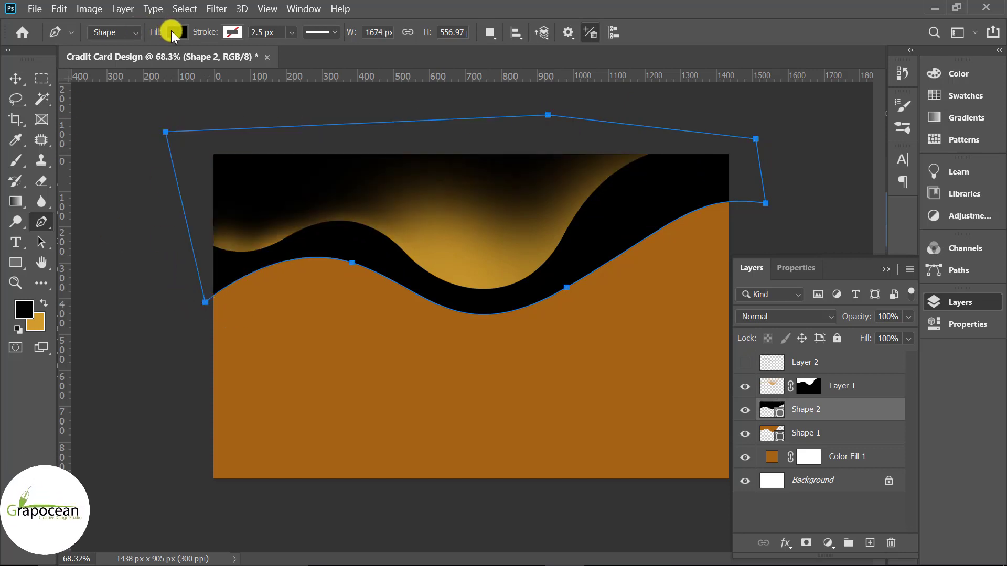
click(177, 32)
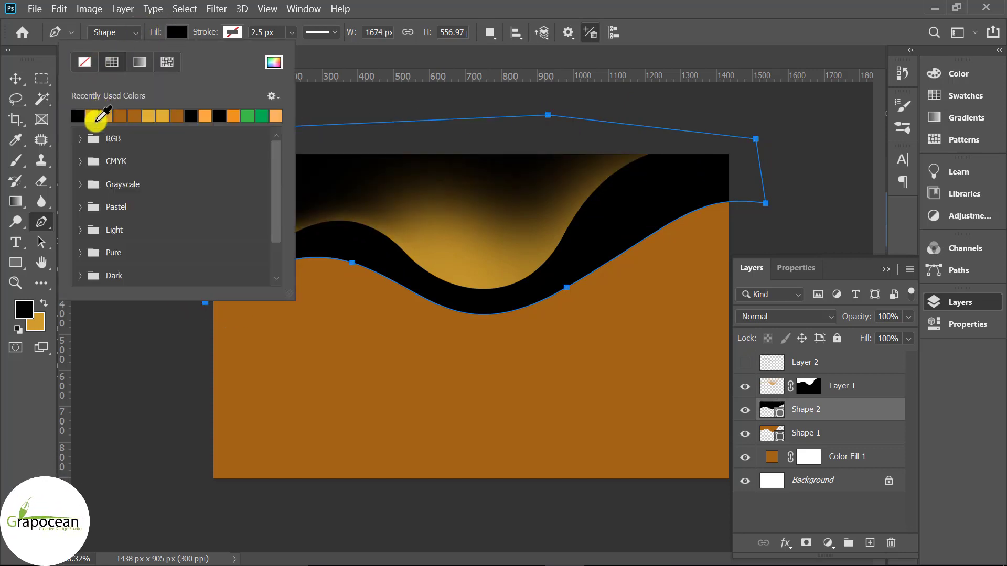
click(91, 115)
click(15, 79)
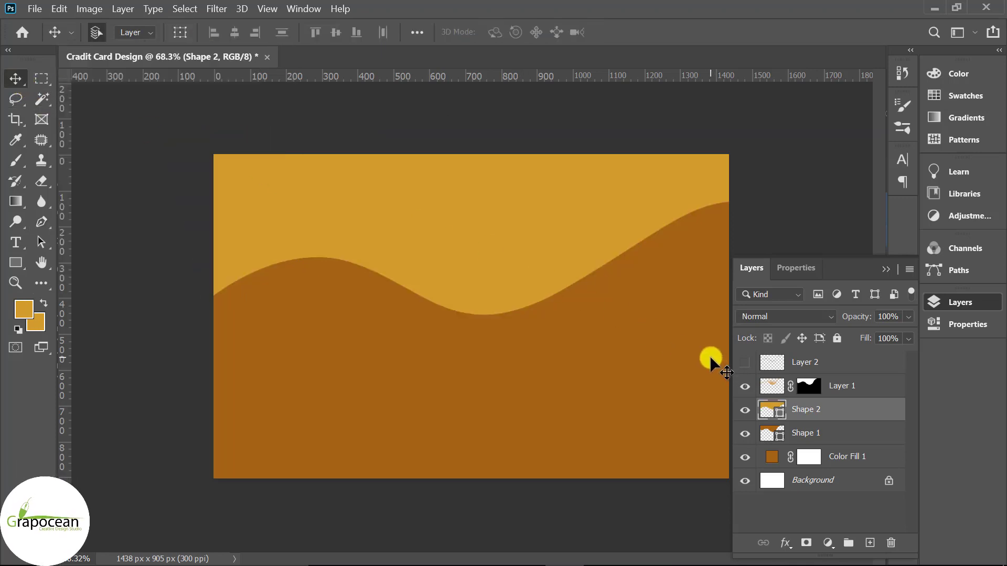
Hide Shape 2, load its wave as a selection and invert it to the area below.
click(745, 410)
ctrl+click(771, 412)
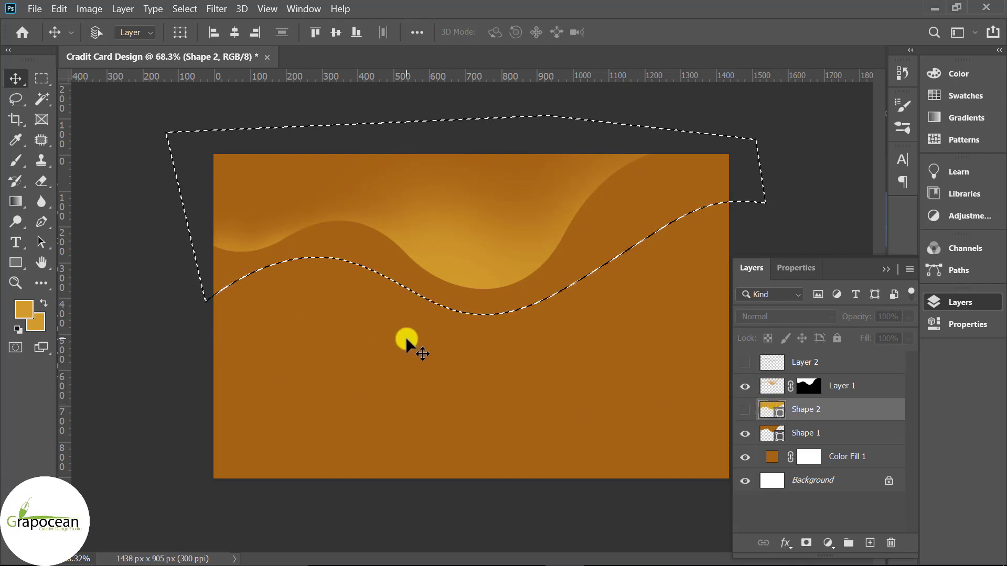
key(ctrl+shift+i)
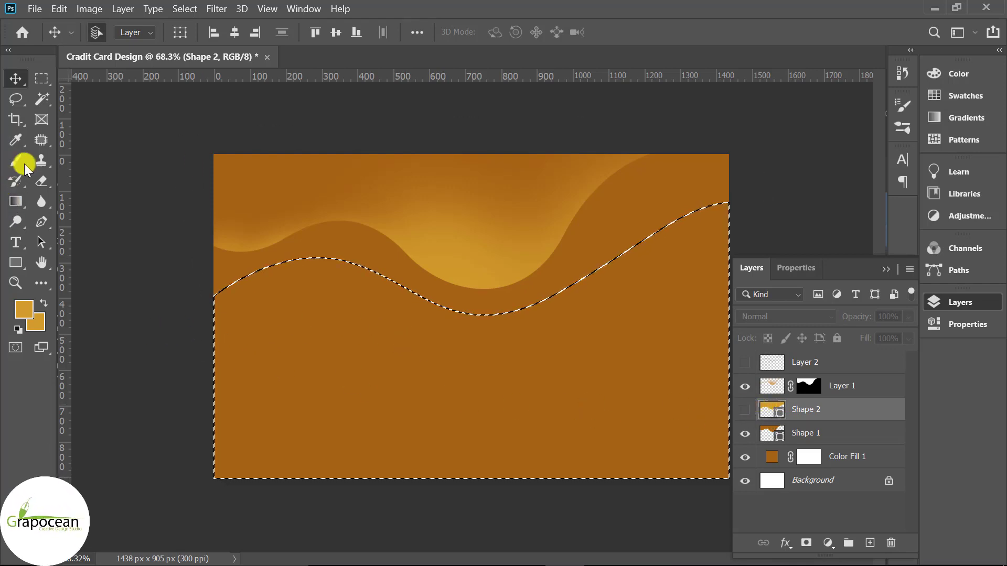
drag(24, 168, 78, 158)
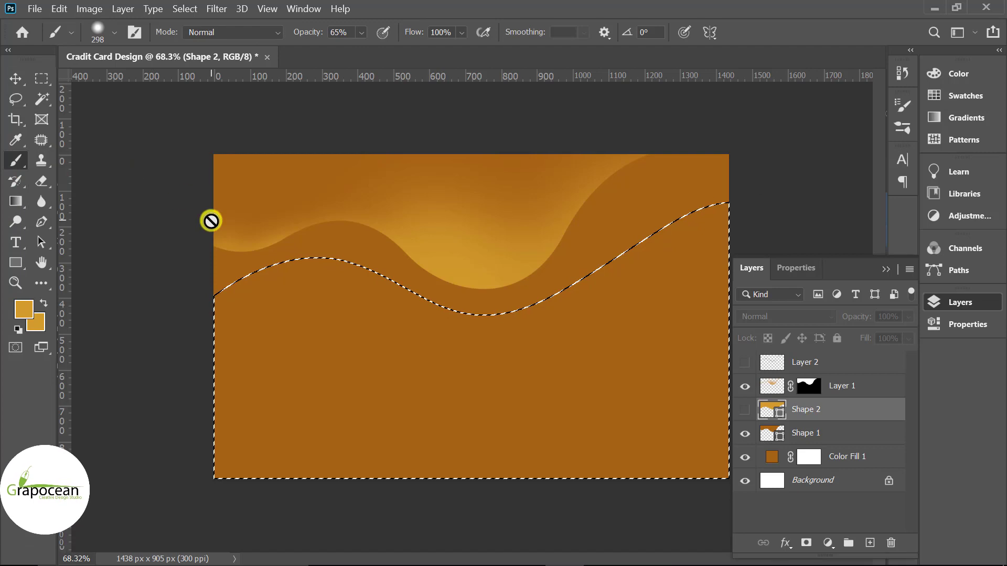
Add a new layer, set the foreground colour to black and bring up brush settings.
click(868, 543)
click(24, 309)
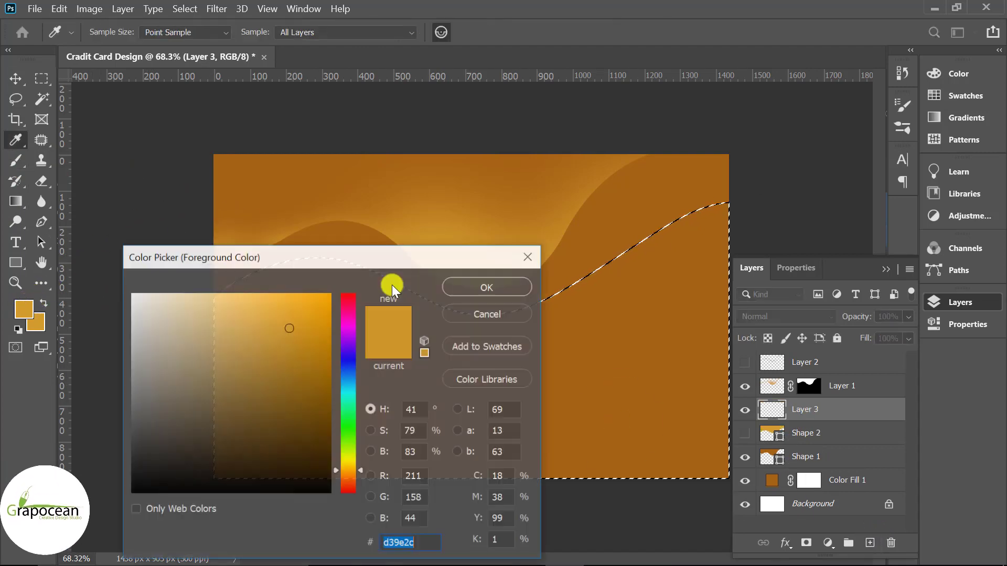
click(131, 493)
click(489, 286)
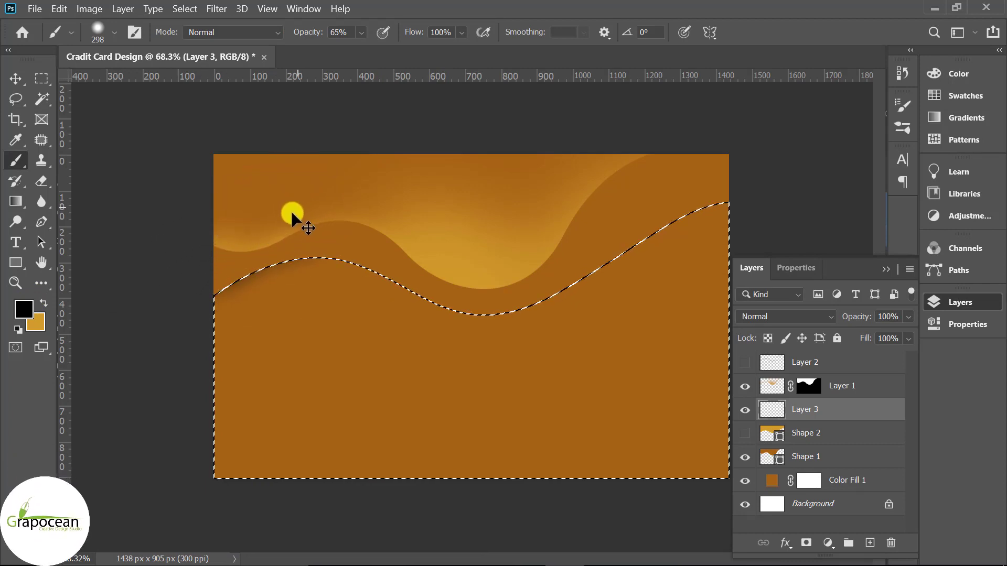
alt+right_click(268, 248)
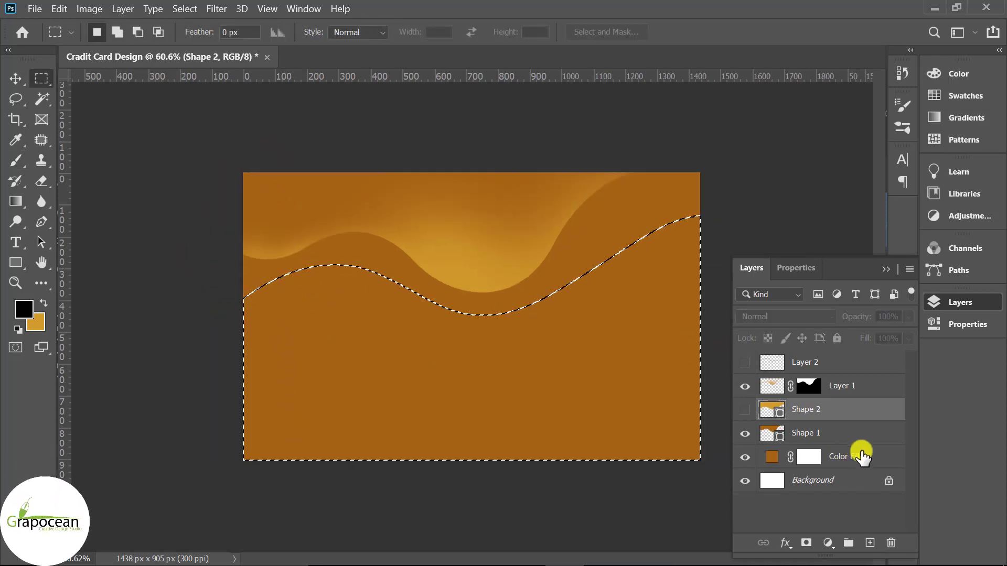
On new Layer 3, paint a soft black shadow just below the wave edge.
click(870, 542)
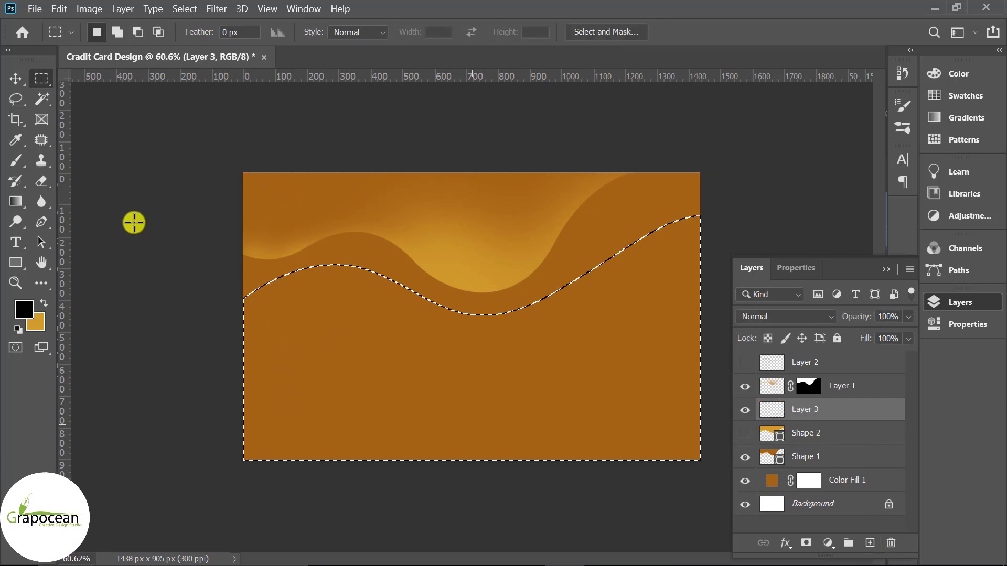
click(16, 160)
click(103, 168)
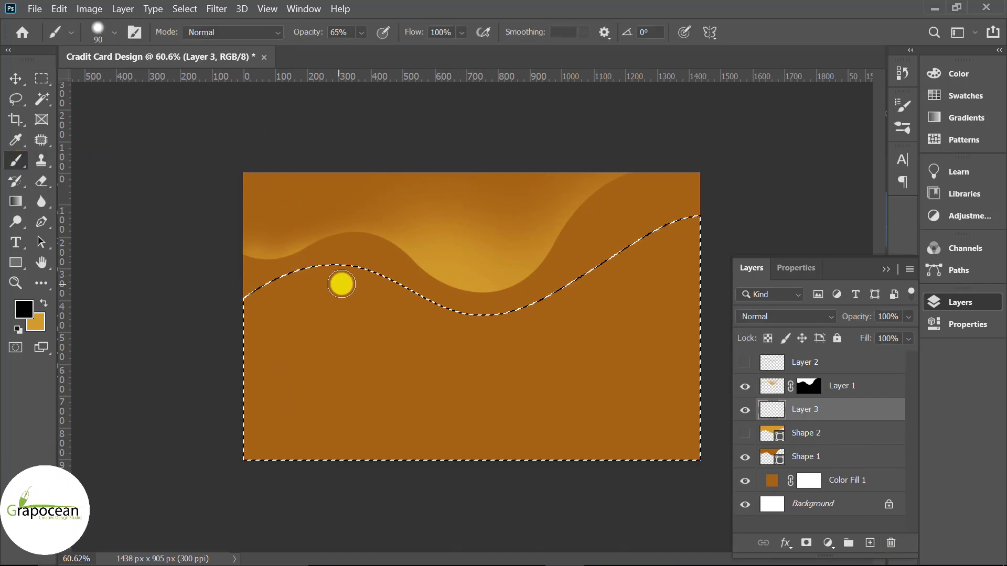
key(bracketright)
key(bracketright)
key(bracketright)
key(bracketright)
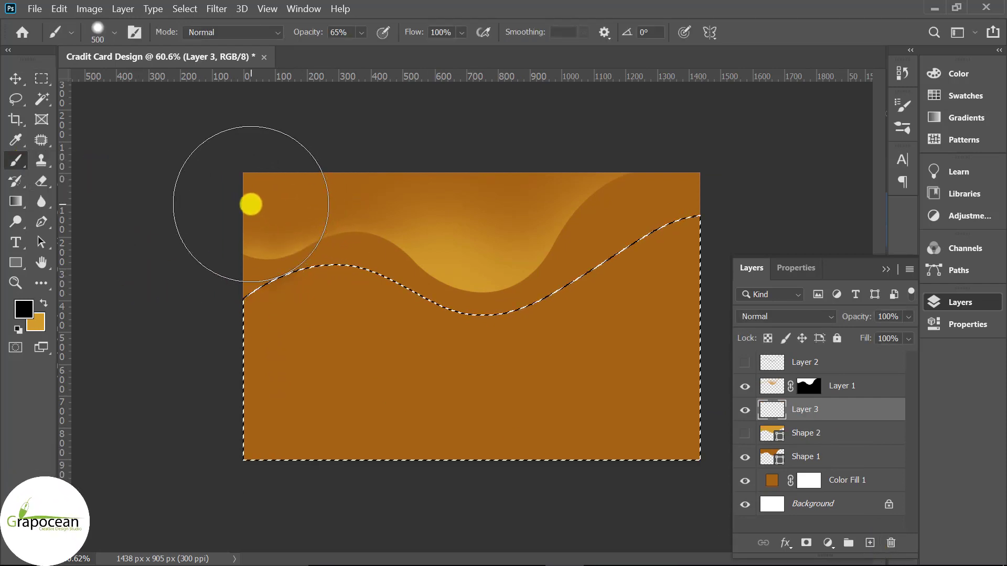
click(209, 225)
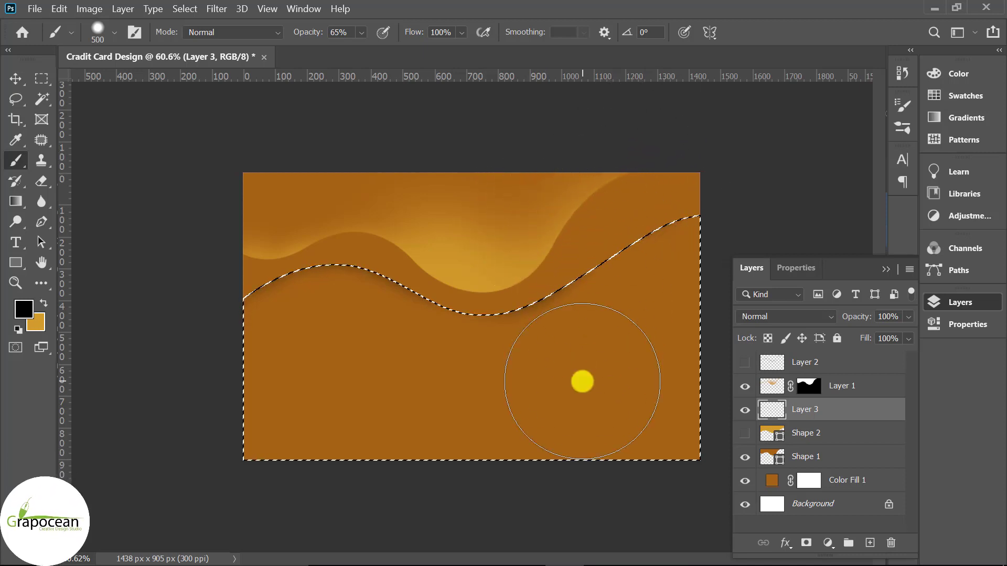
Invert the selection, paint orange along the wave edge above it, then deselect.
key(ctrl+shift+i)
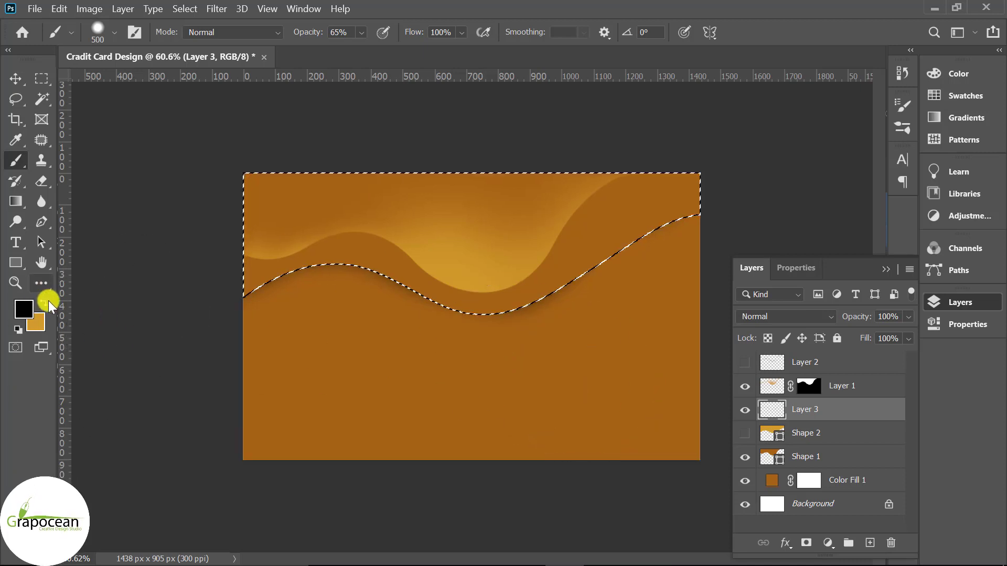
click(42, 304)
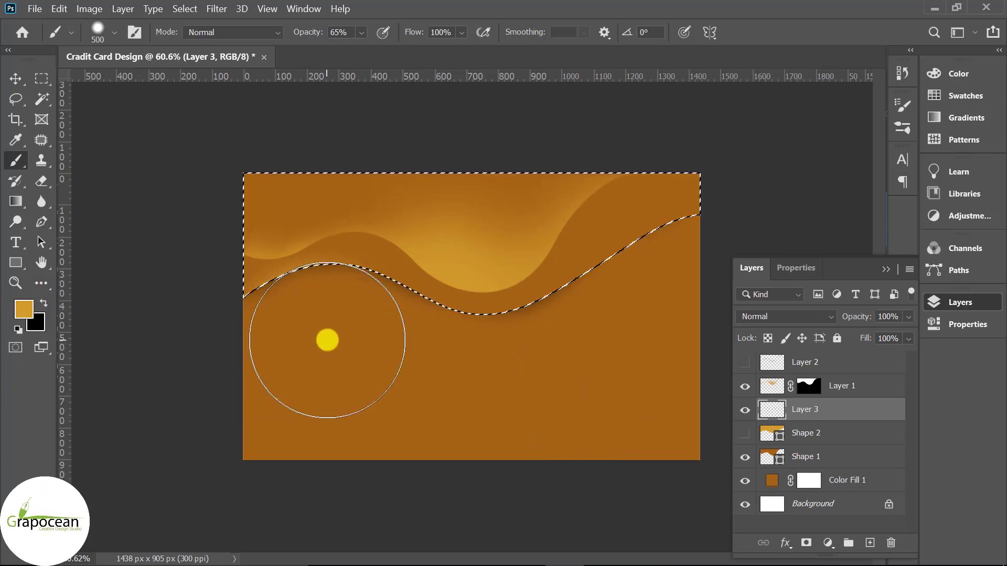
mouse_move(343, 335)
mouse_down()
mouse_move(530, 375)
mouse_move(661, 334)
mouse_move(631, 319)
mouse_move(607, 346)
mouse_move(560, 369)
mouse_move(483, 387)
mouse_move(407, 377)
mouse_move(652, 325)
mouse_move(708, 286)
mouse_move(618, 348)
mouse_move(607, 344)
mouse_move(551, 393)
mouse_move(447, 373)
mouse_move(247, 359)
mouse_up()
click(39, 78)
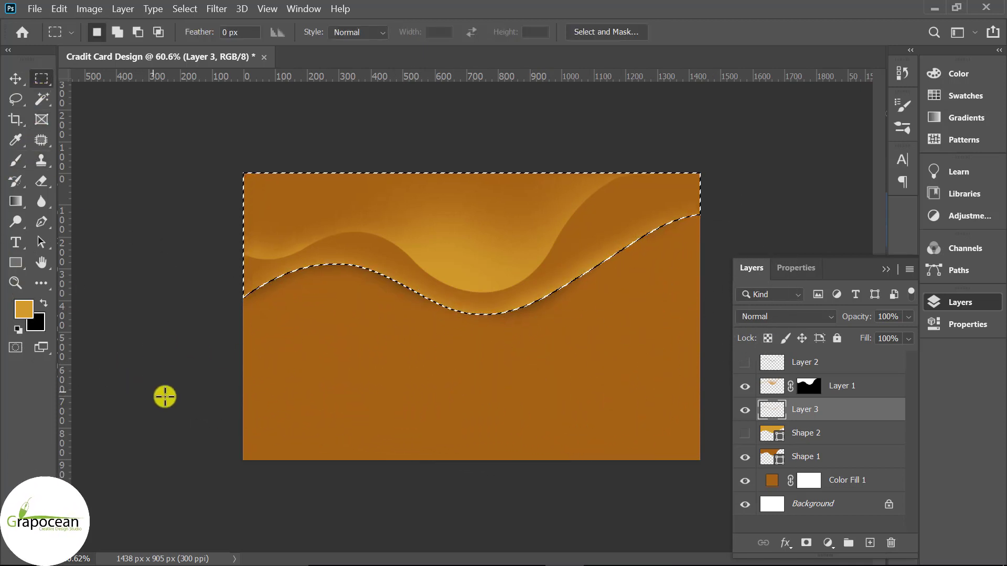
click(165, 398)
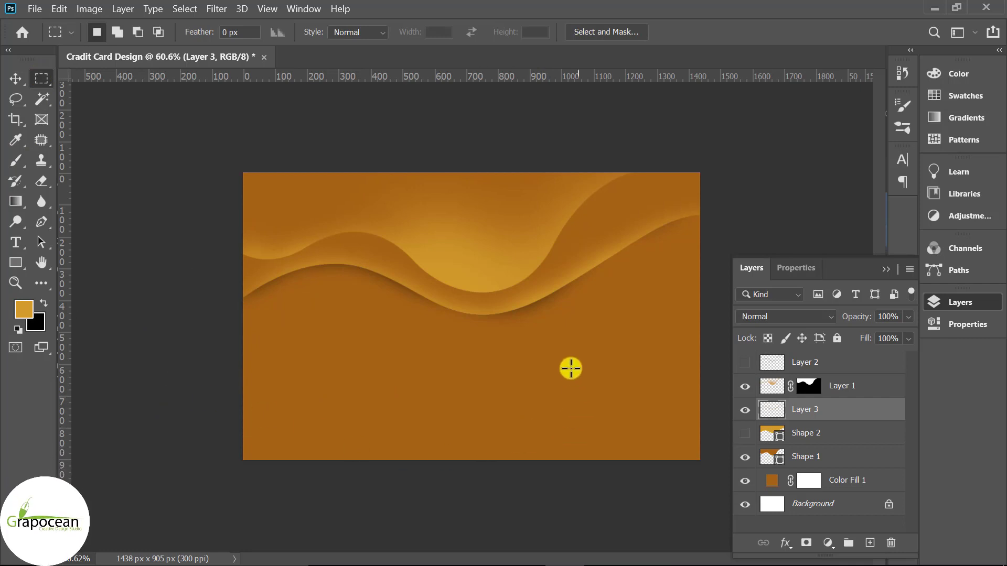
Delete the leftover Layer 2.
scroll(540, 336, down, 2)
click(763, 365)
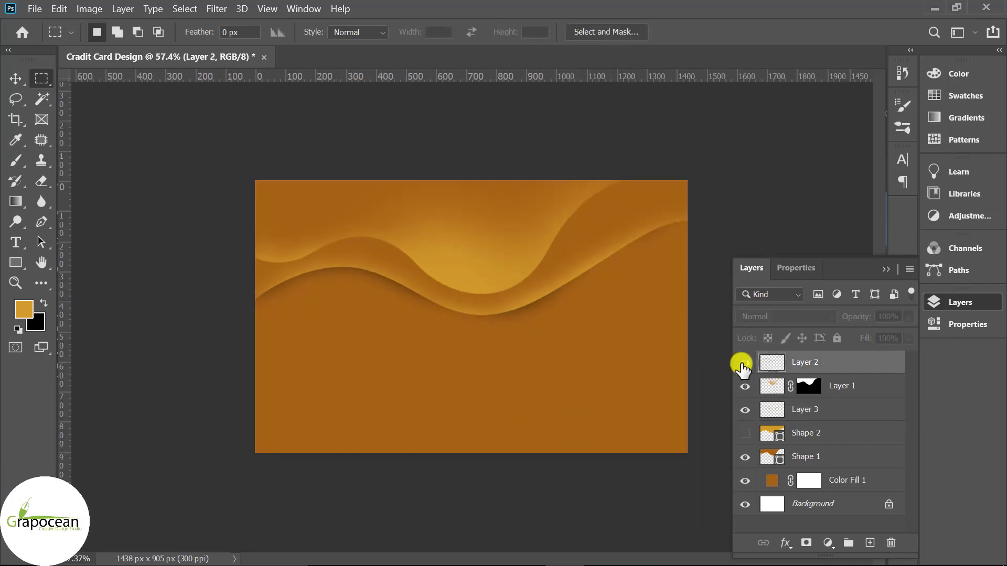
click(744, 363)
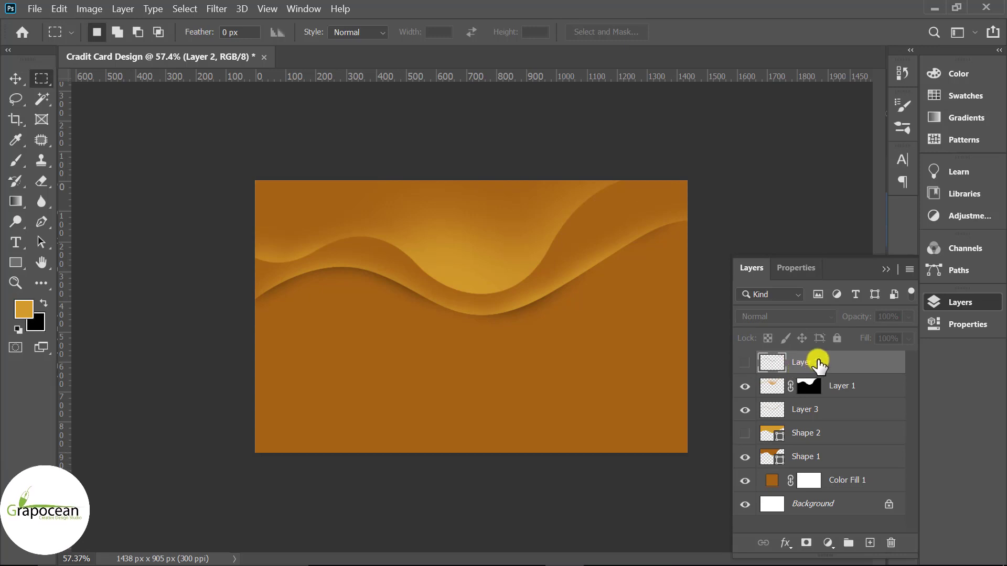
key(Delete)
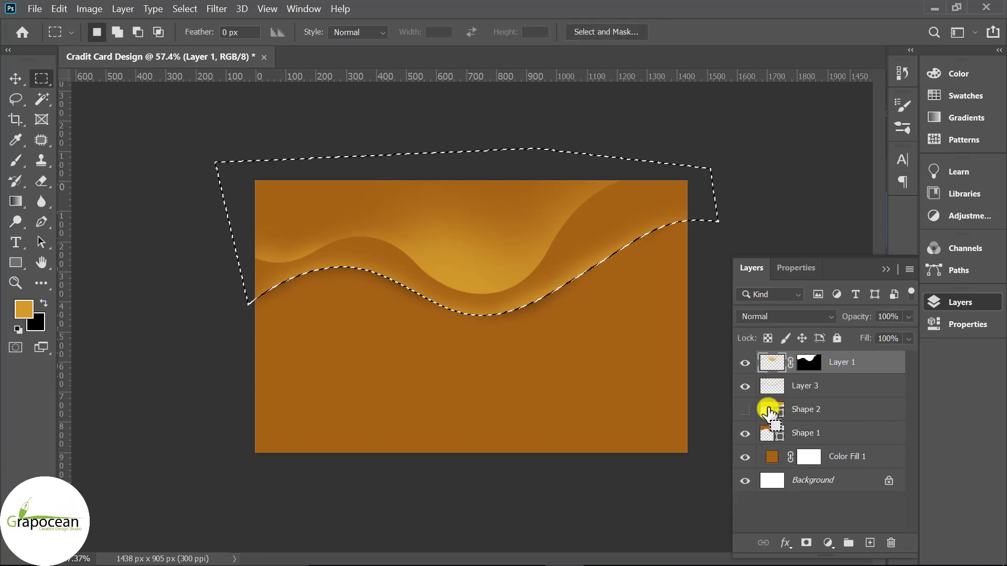
Load the Shape 1 wave outline as a selection and add a new layer above Layer 3.
ctrl+click(770, 433)
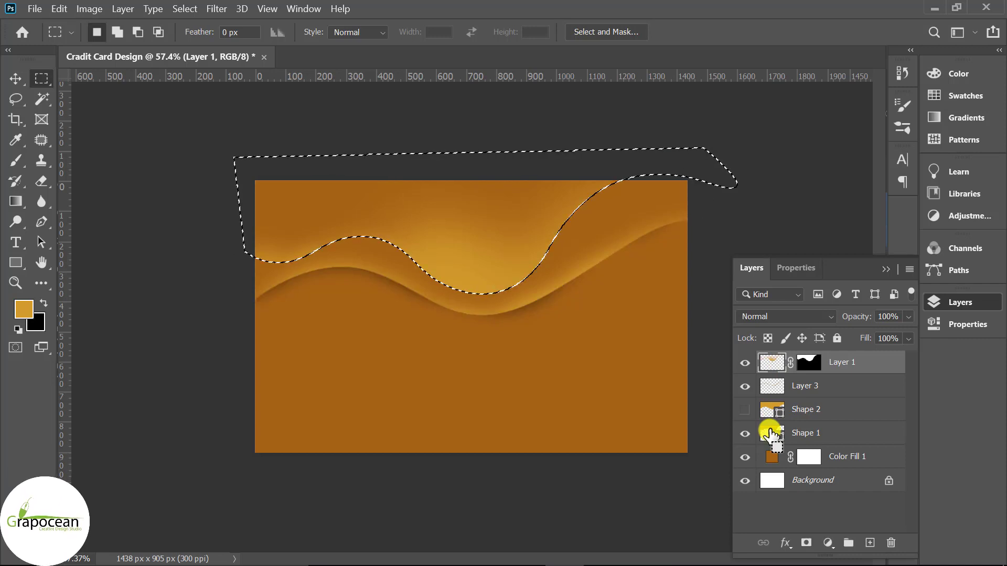
click(826, 433)
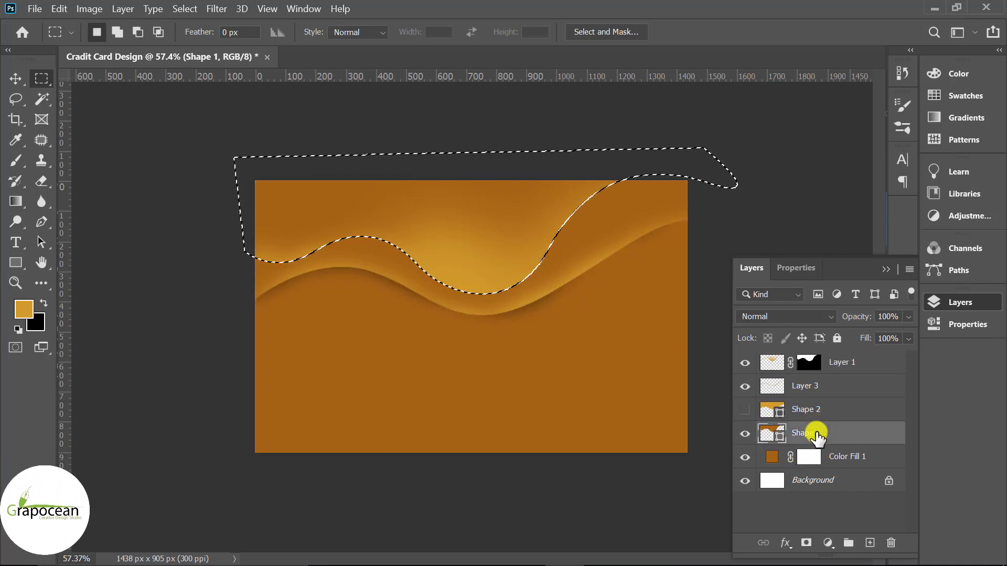
click(831, 387)
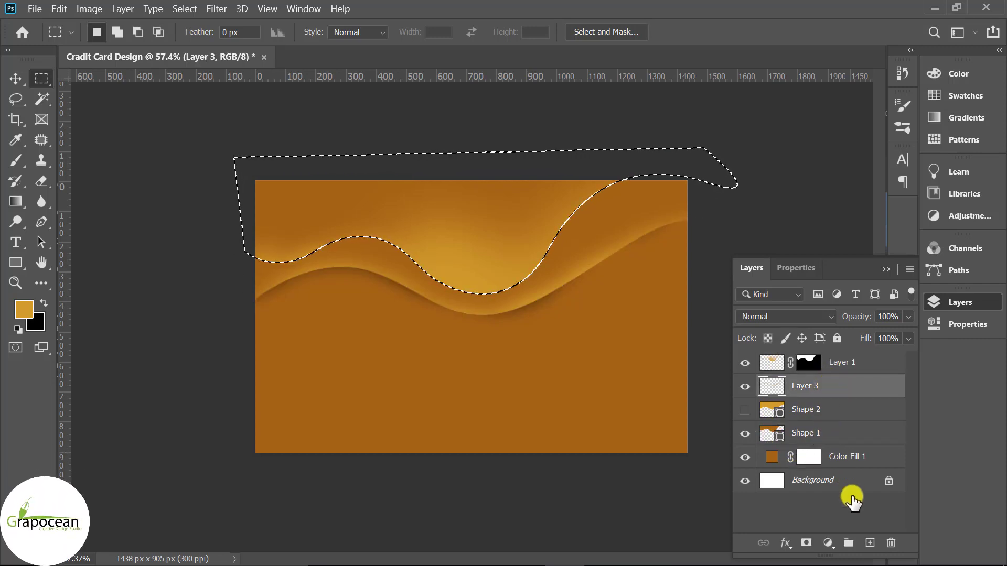
click(868, 544)
Paint a soft black brush shadow below the wave edge through the inverted selection, then deselect.
click(16, 160)
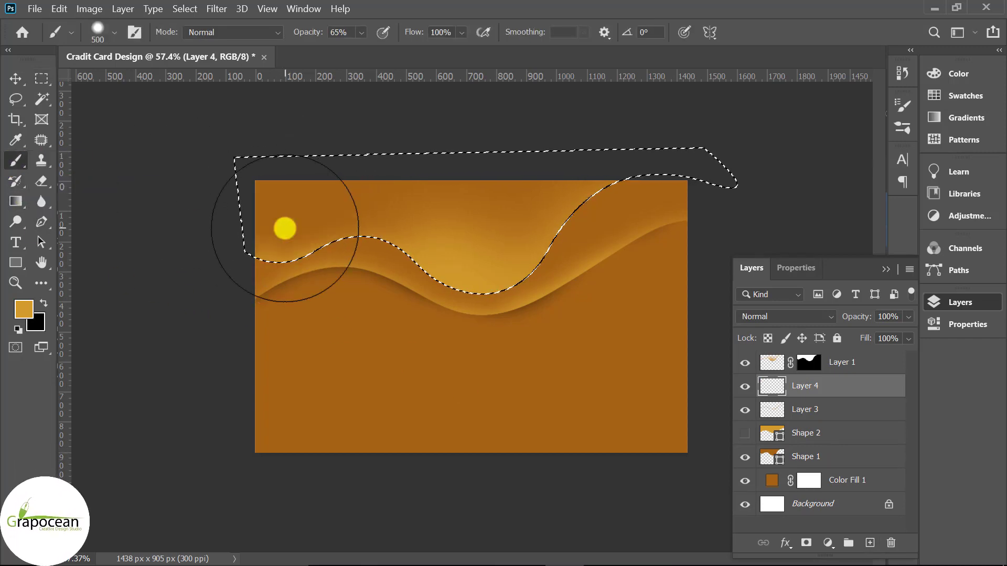
key(ctrl+shift+i)
click(44, 303)
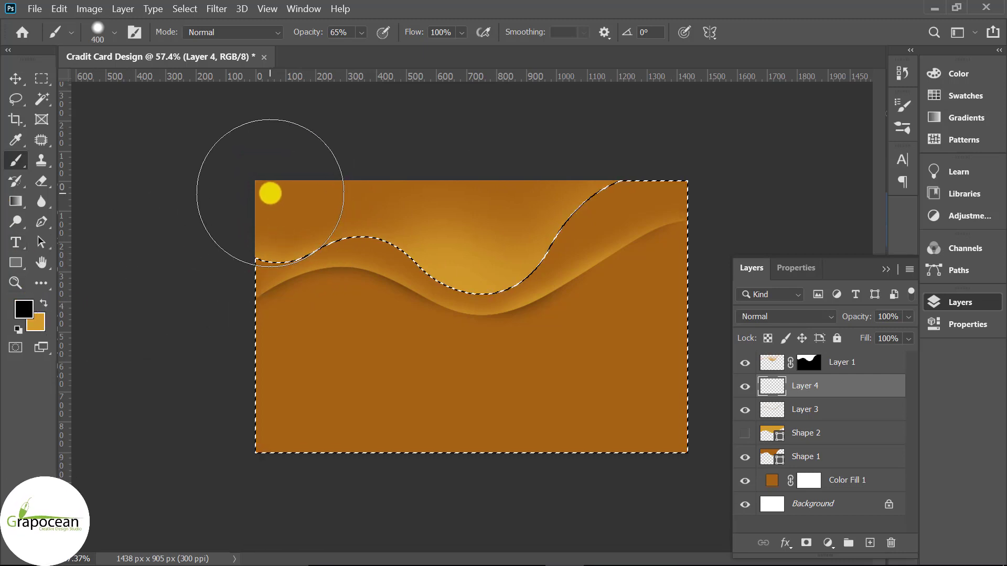
key(bracketleft)
key(bracketleft)
key(bracketleft)
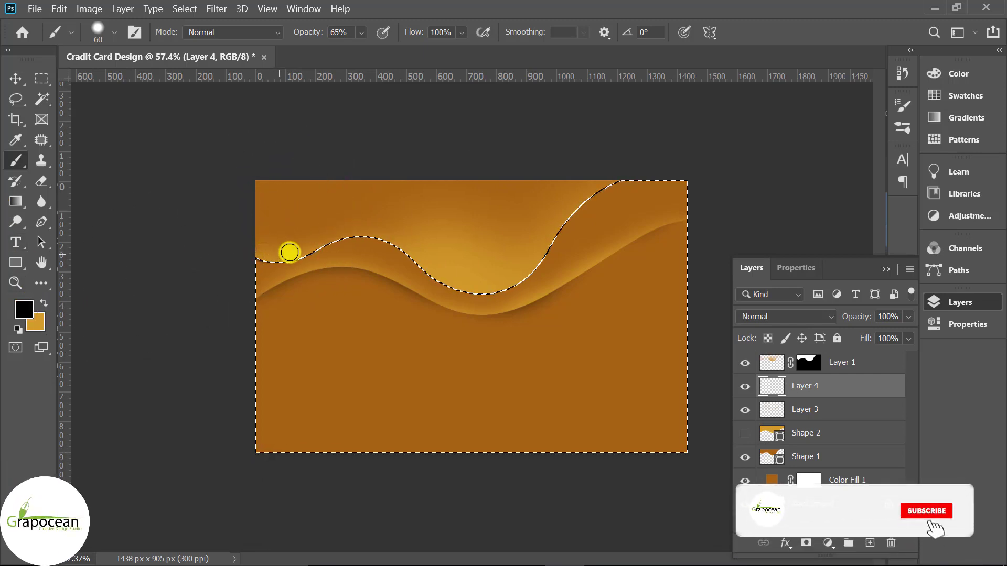
key(bracketright)
key(bracketright)
key(bracketright)
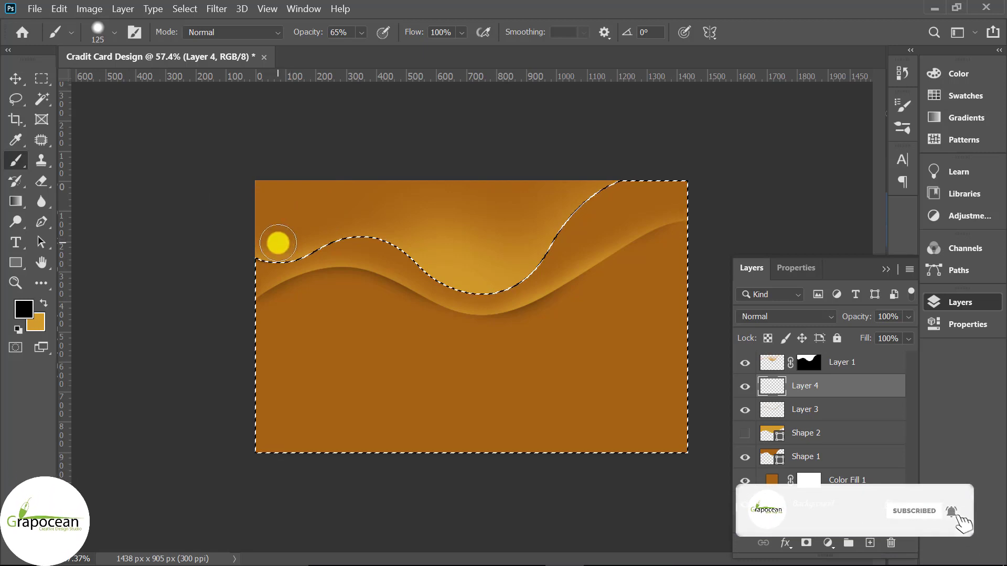
key(bracketright)
key(bracketright)
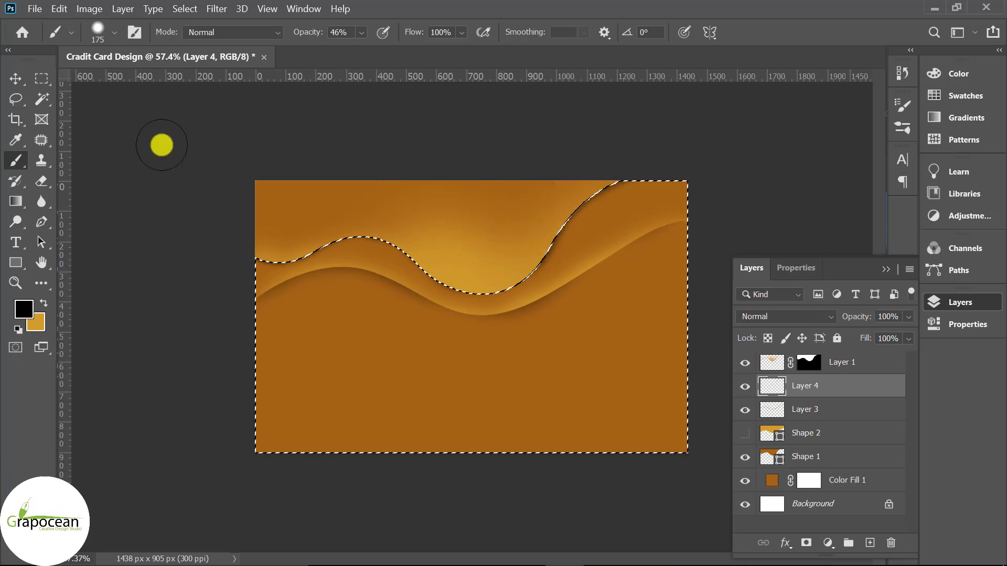
click(41, 79)
click(422, 400)
scroll(607, 438, down, 3)
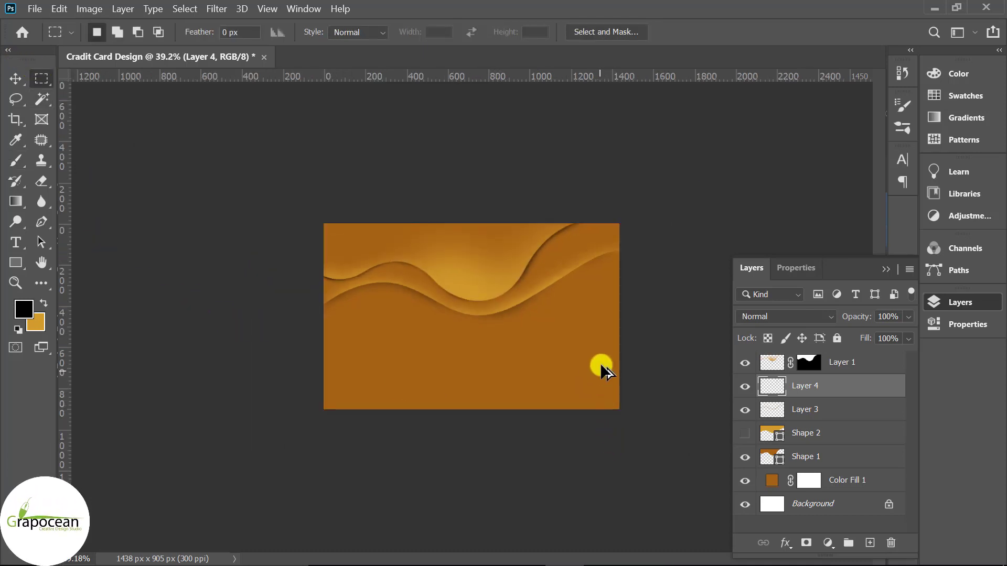
Set Layer 4 to Soft Light blending and Layer 3 to Overlay.
scroll(603, 370, up, 3)
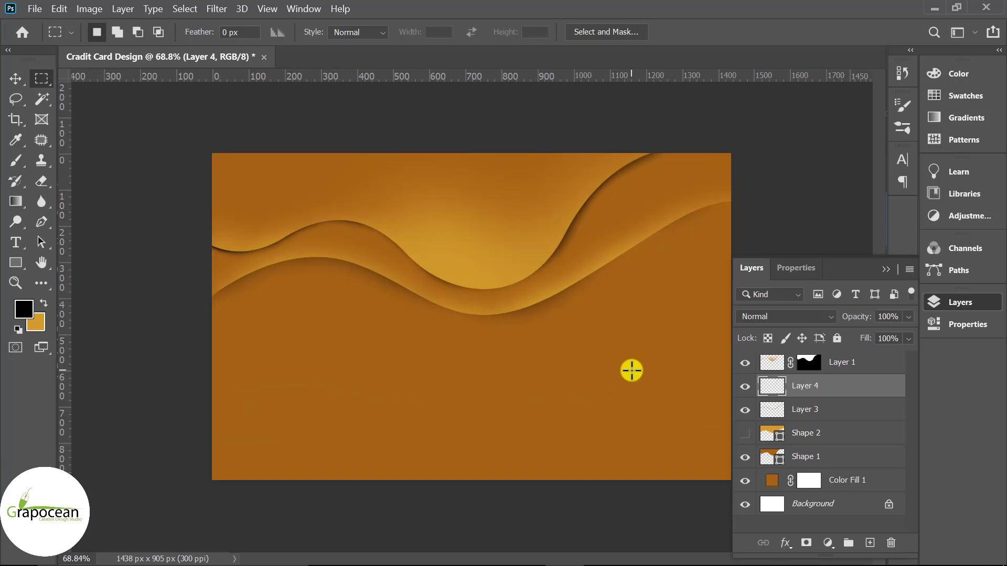
click(788, 316)
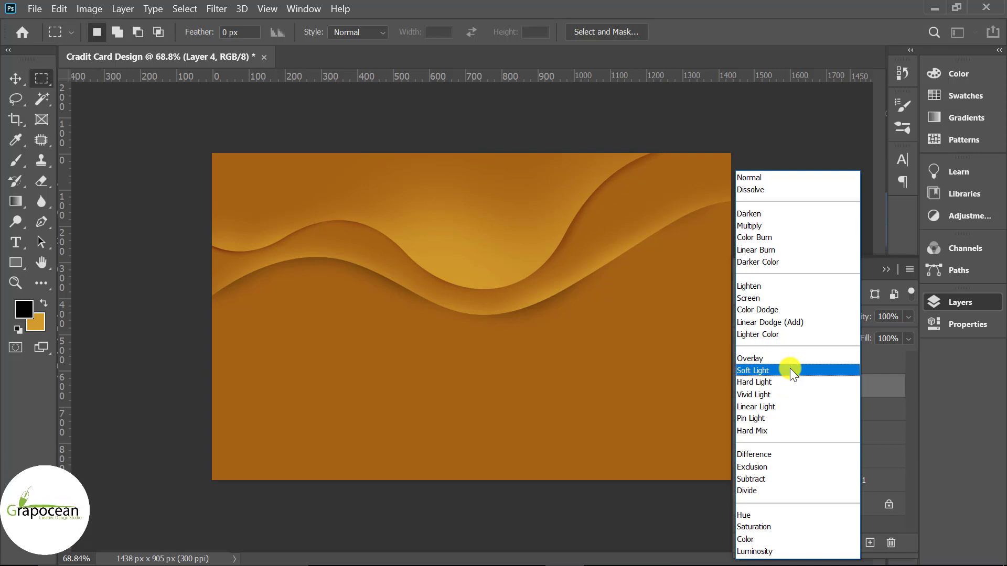
click(790, 370)
click(821, 414)
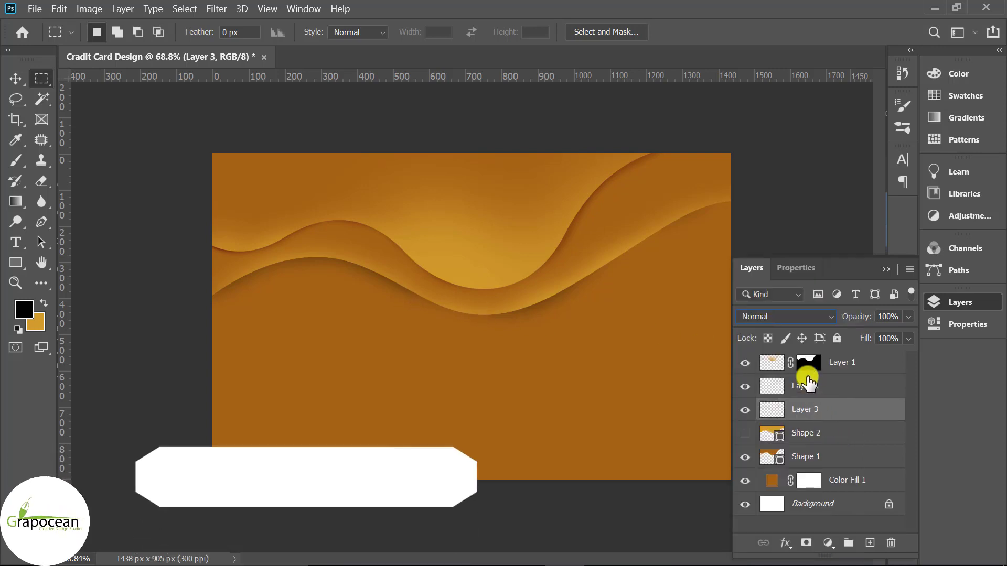
click(799, 316)
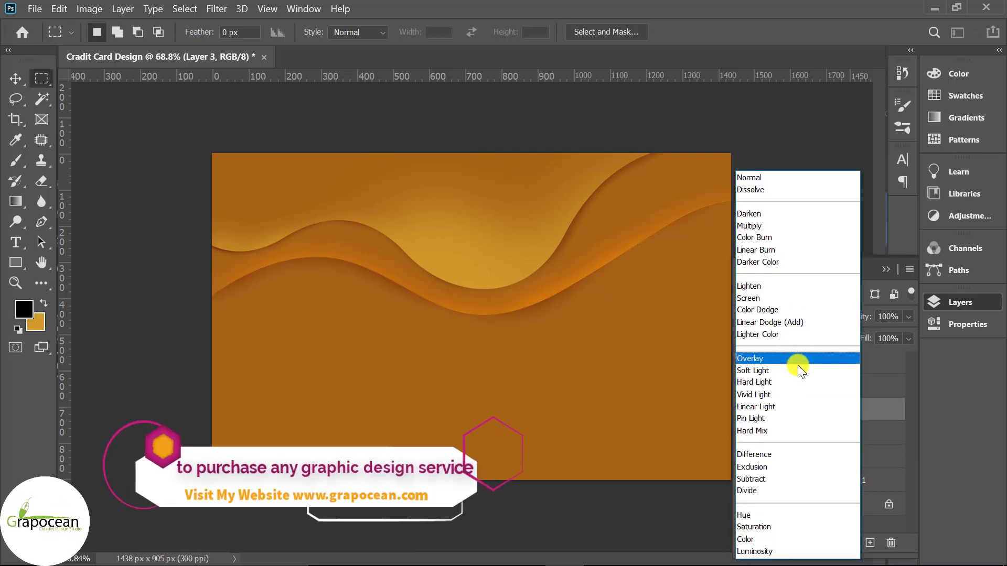
click(799, 359)
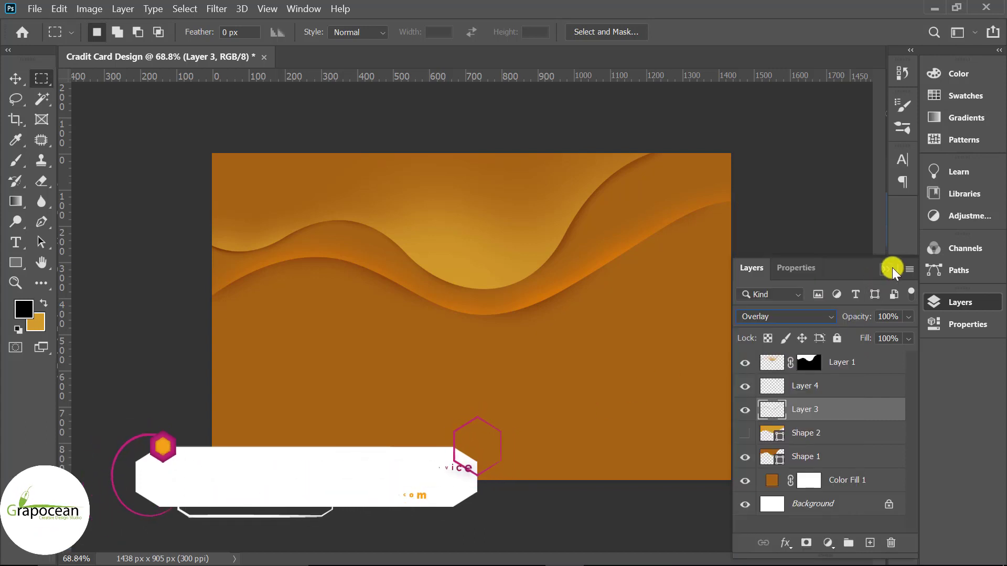
Duplicate Layer 3, shift the copy lower as a second wave band, and select Layer 1.
drag(868, 448, 870, 544)
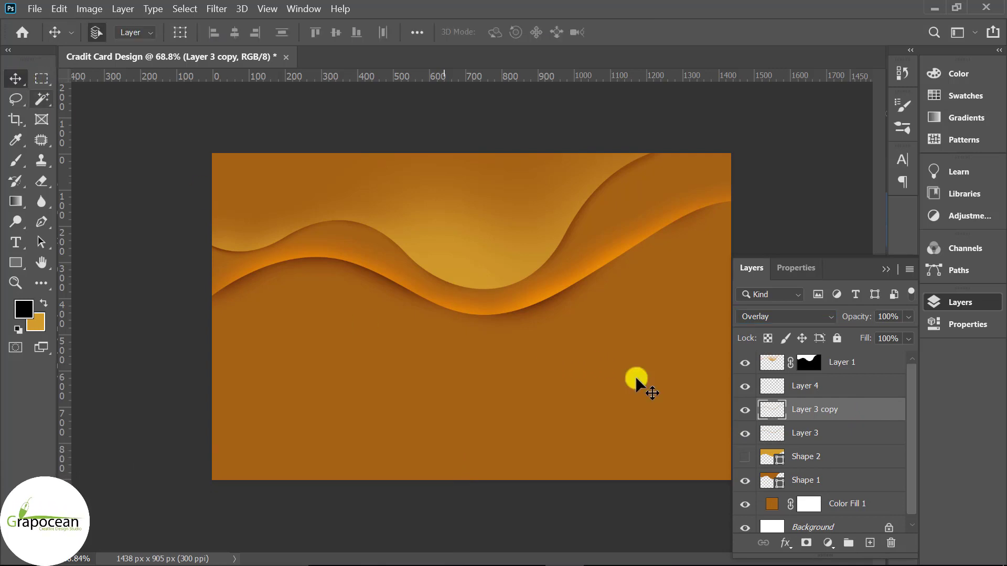
scroll(630, 391, down, 3)
key(ctrl+t)
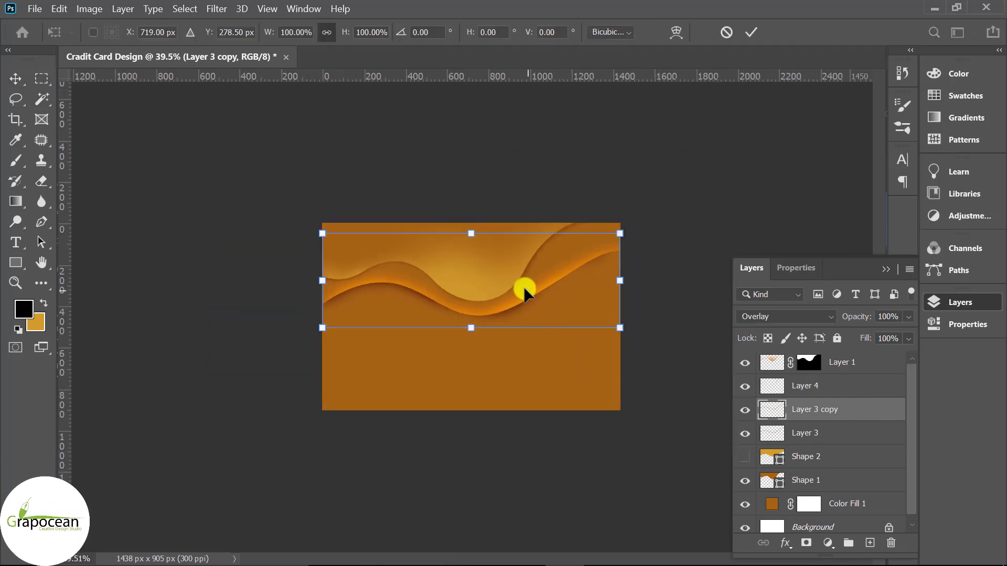
drag(523, 287, 521, 316)
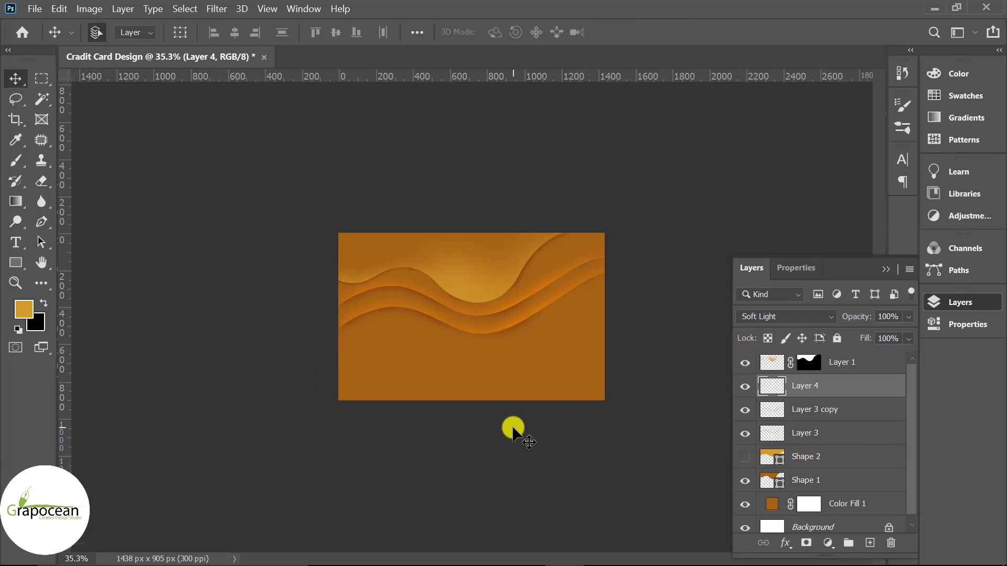
click(842, 366)
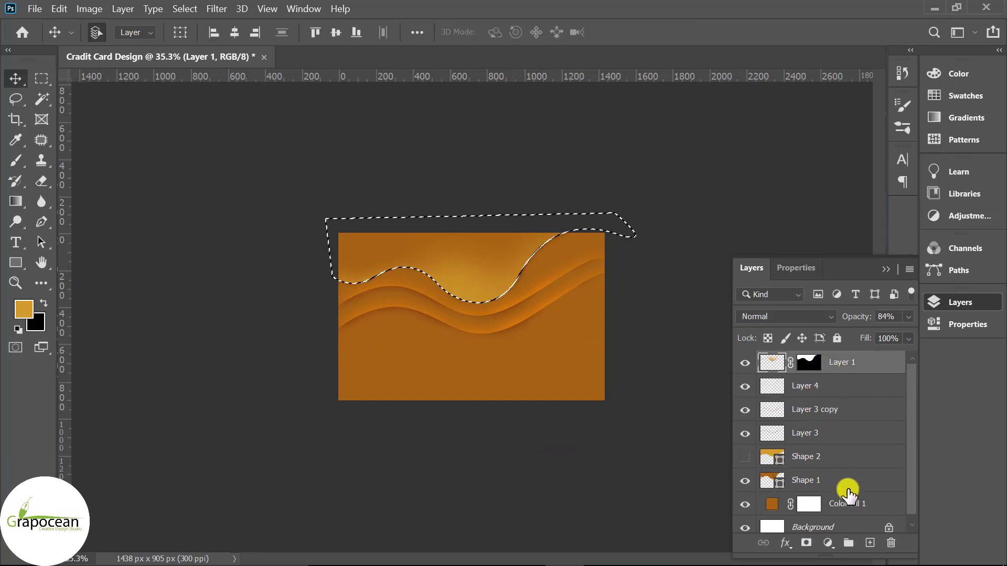
click(827, 544)
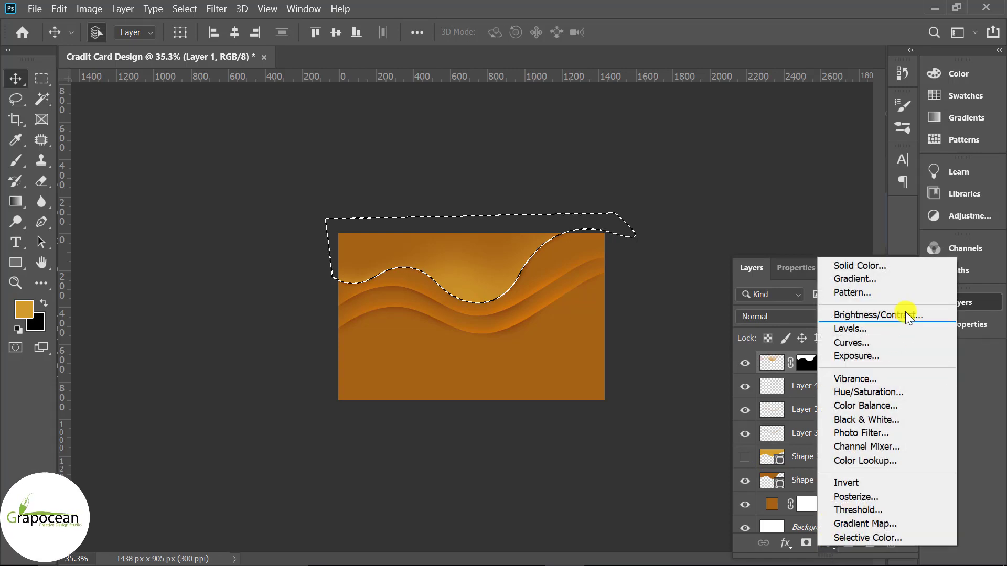
Add a Gradient Fill layer using the black-to-white basic preset.
click(906, 280)
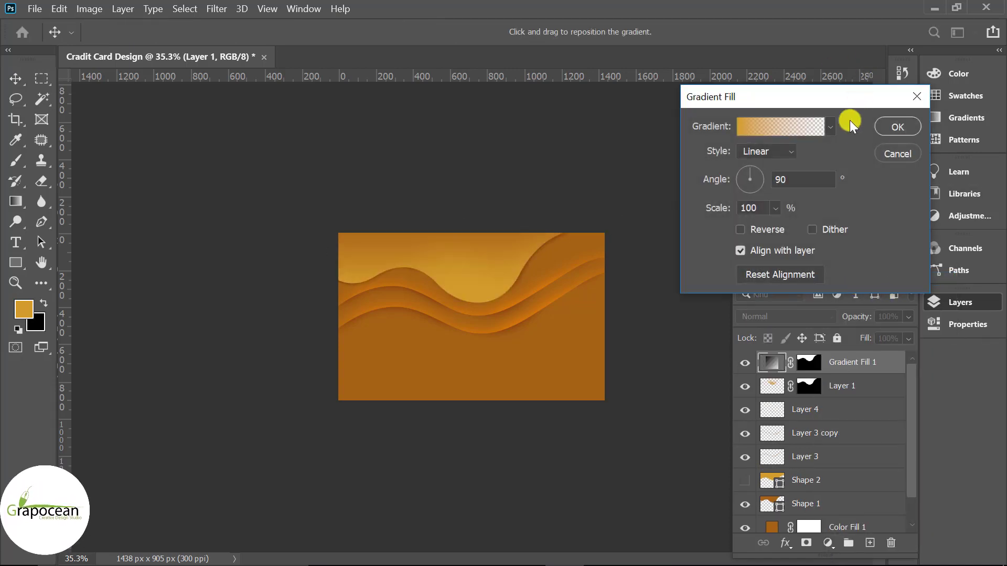
click(832, 129)
click(772, 182)
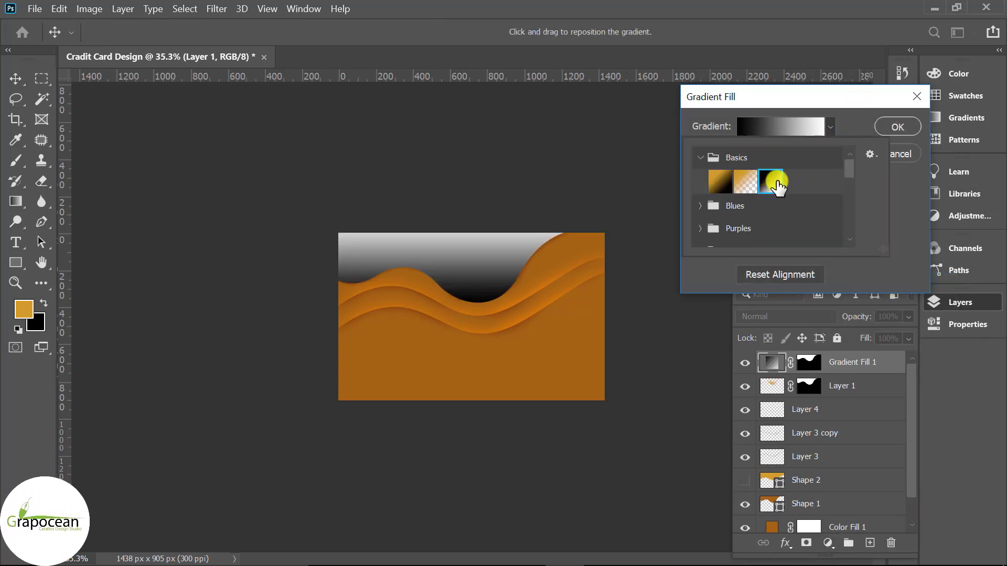
click(898, 126)
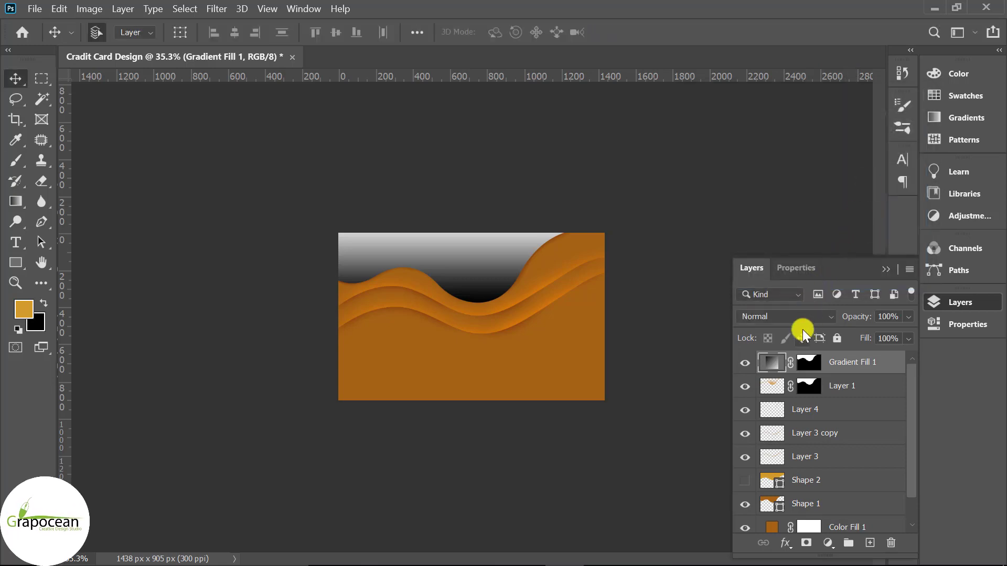
click(794, 317)
click(878, 334)
Reverse the gradient fill and set its blend mode to Color.
double_click(774, 366)
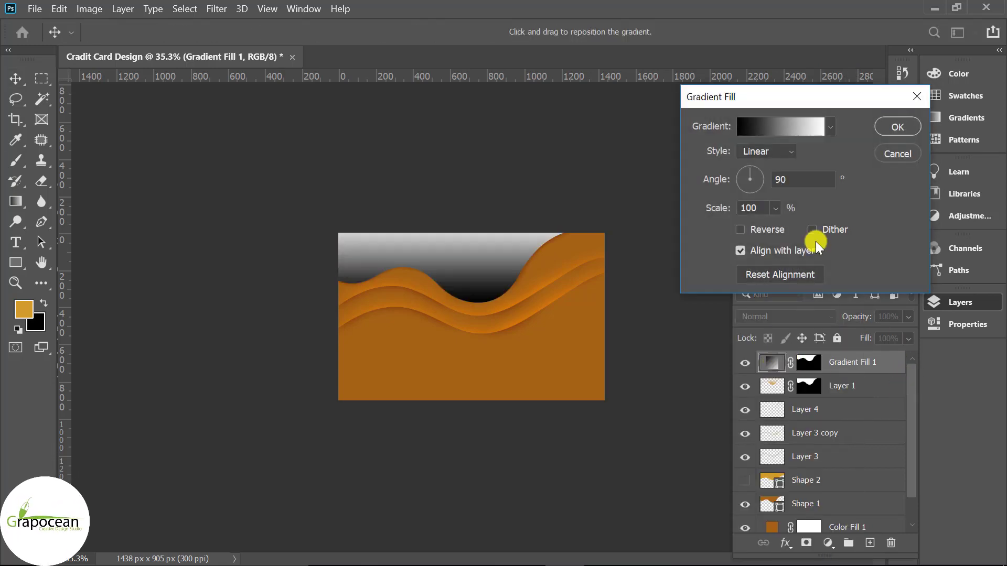
click(767, 229)
click(899, 127)
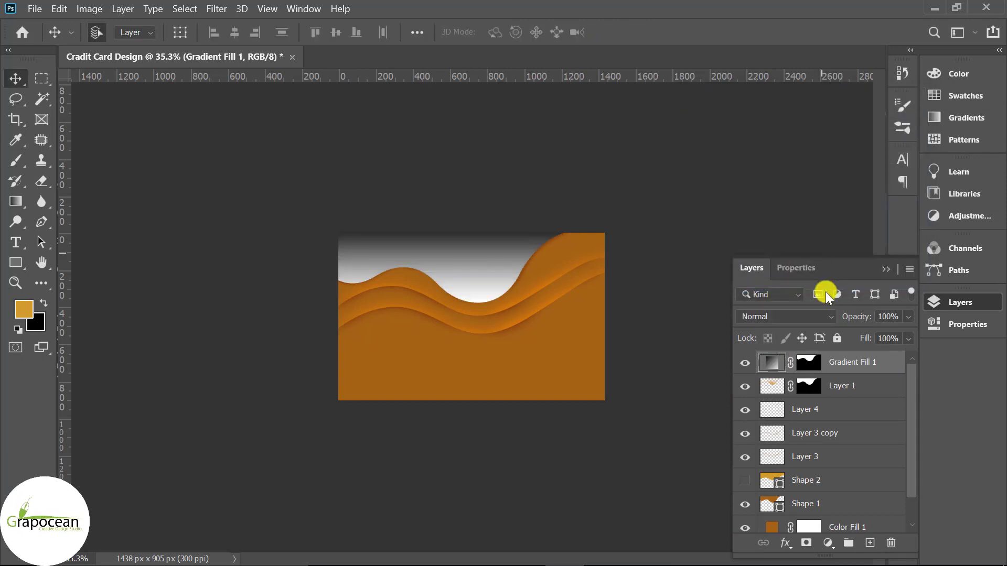
click(800, 317)
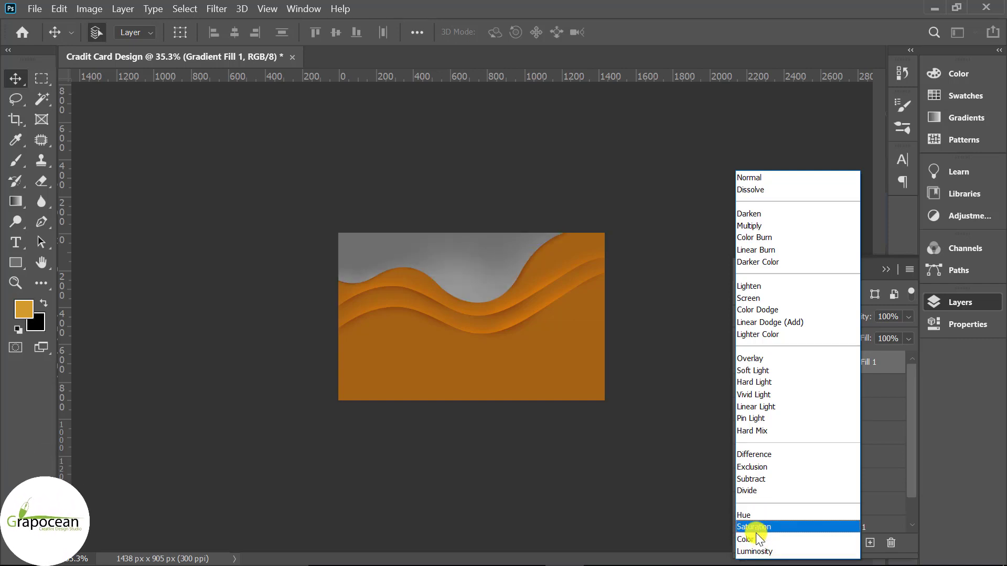
click(757, 538)
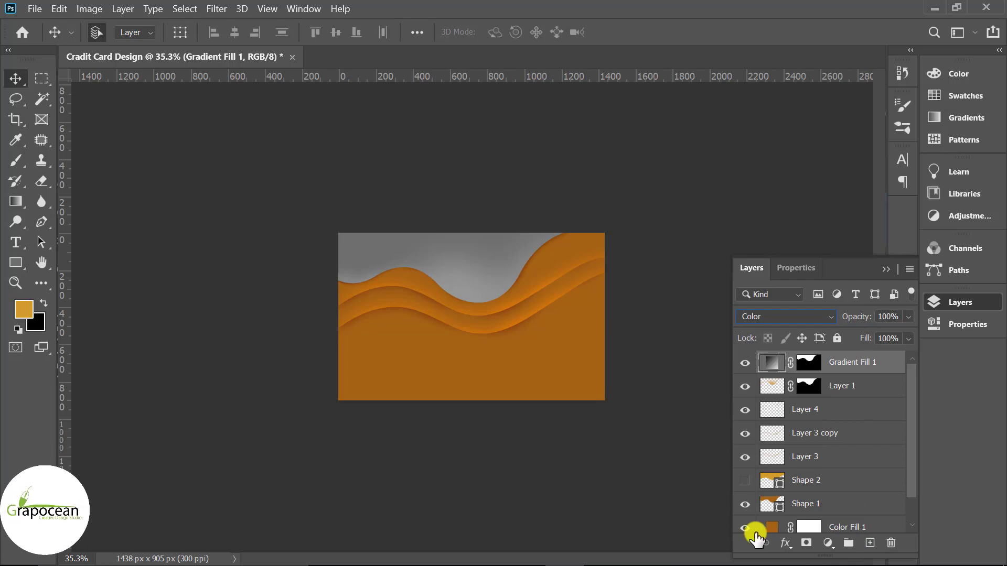
Open the map pattern and map images from the Credit Card Design folder.
click(35, 9)
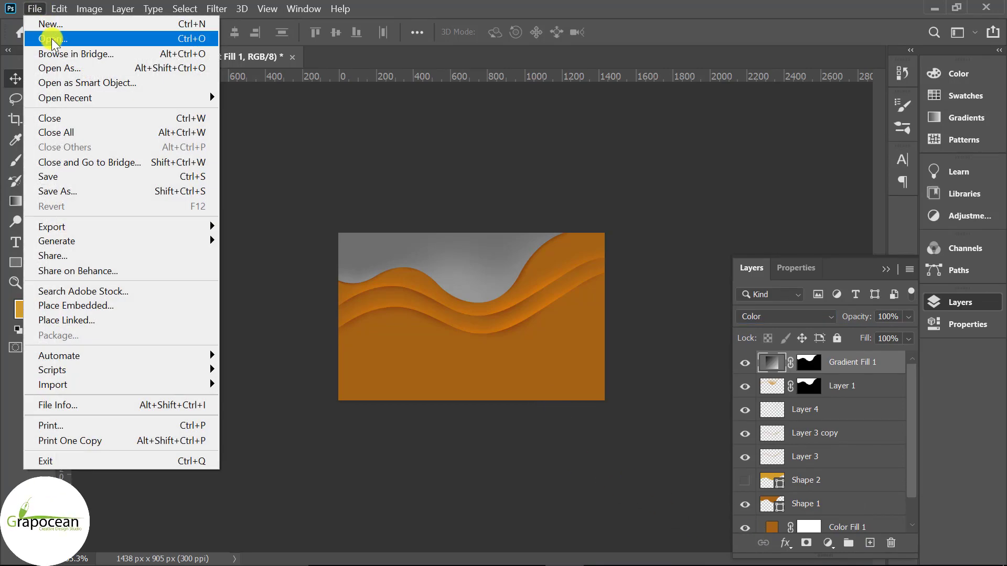
click(53, 40)
click(277, 155)
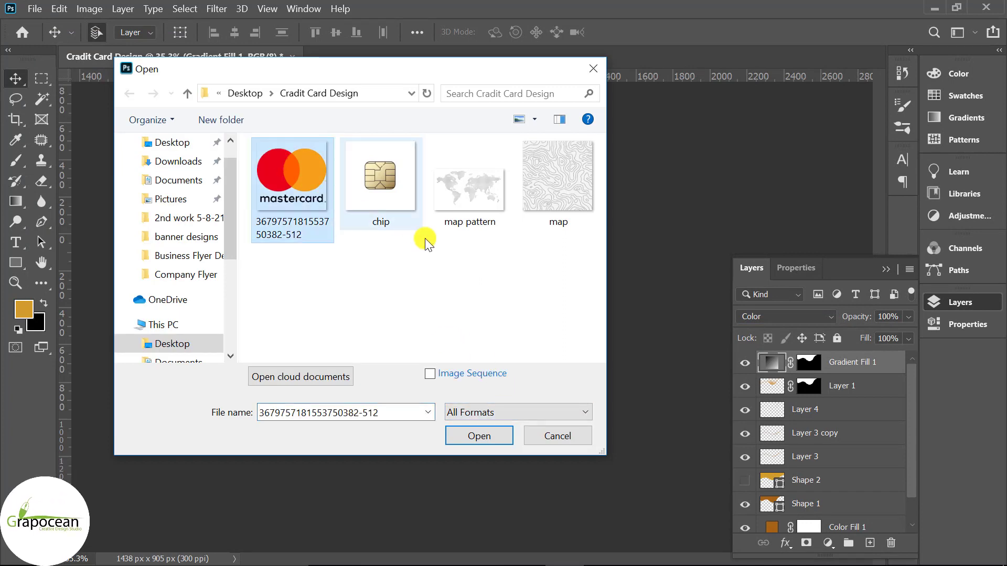
click(473, 206)
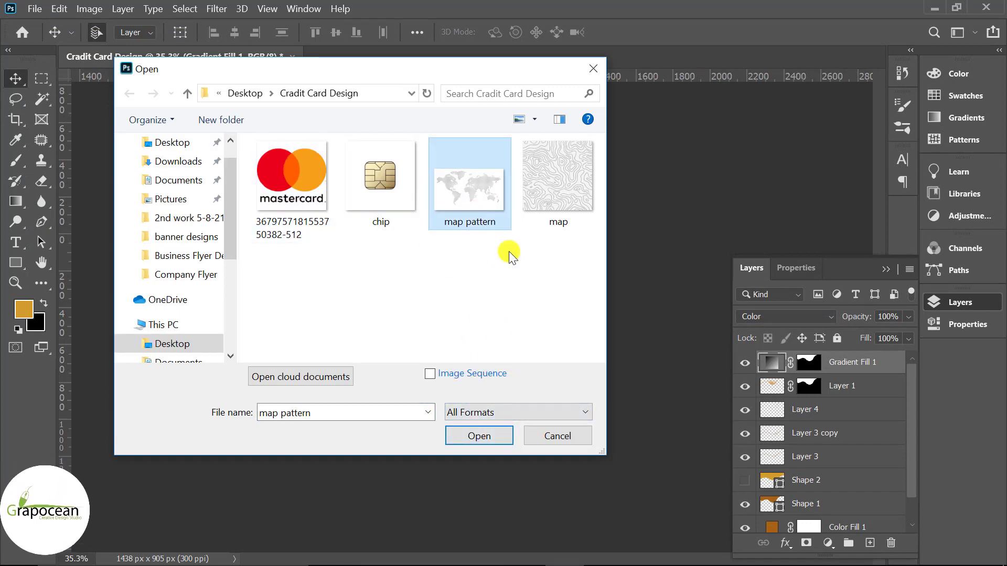
click(477, 432)
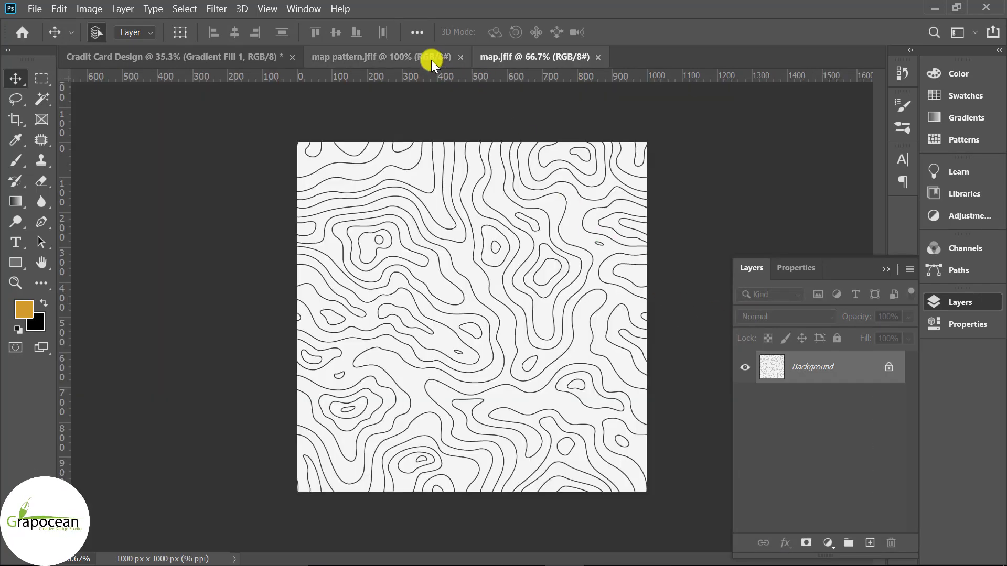
Unlock the map pattern layer and drag the dotted world map into the card design.
click(432, 59)
click(888, 367)
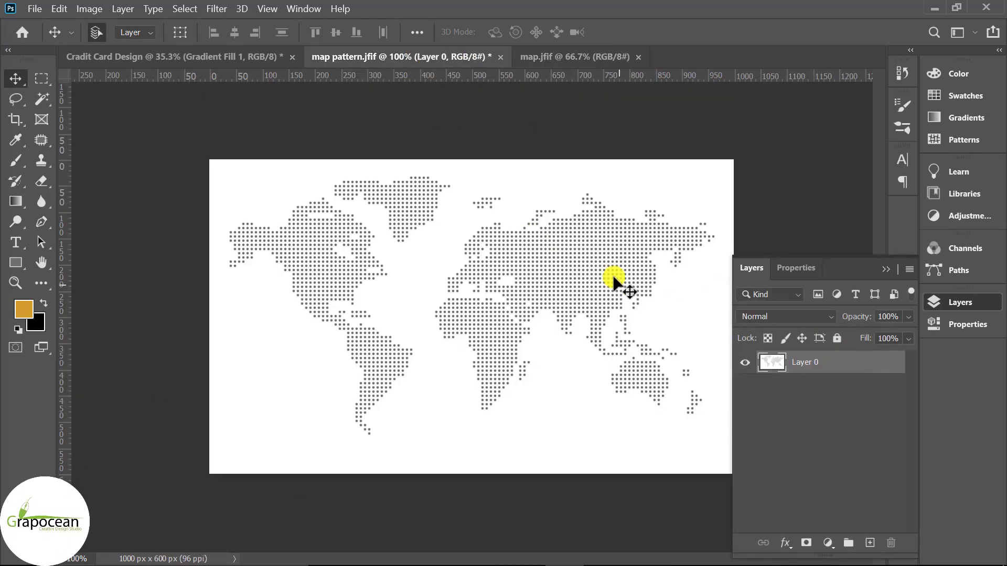
drag(614, 283, 201, 67)
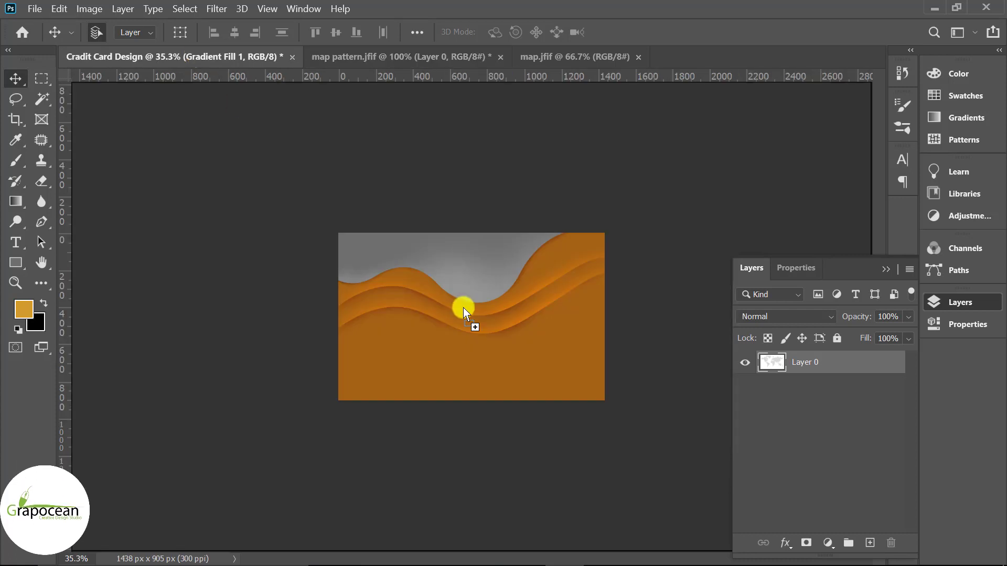
mouse_move(196, 54)
mouse_down()
mouse_move(480, 356)
mouse_move(500, 343)
mouse_up()
Enlarge the world map to about 134%, position it over the card, and blend it with Divide.
key(ctrl+t)
drag(569, 389, 602, 408)
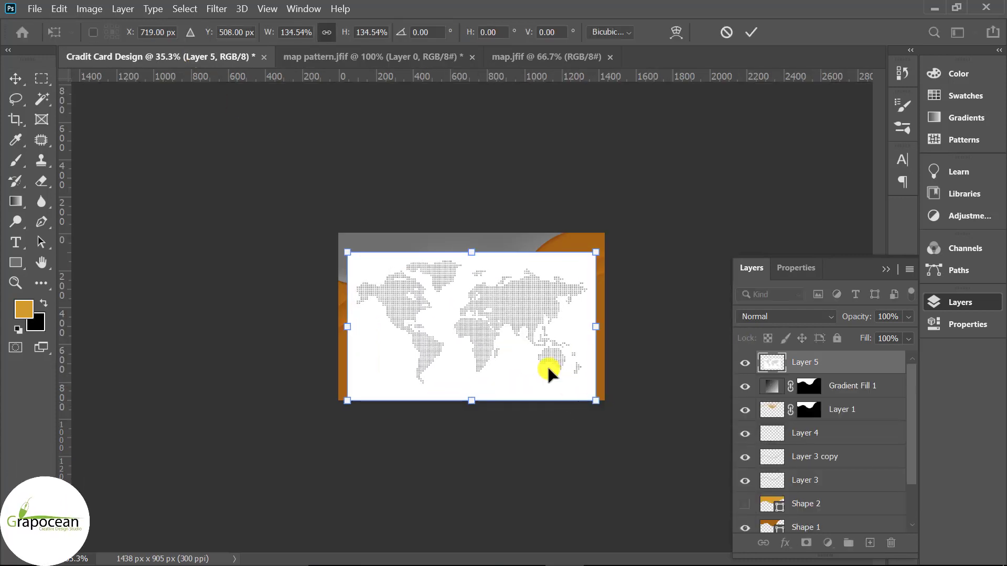
drag(546, 363, 537, 351)
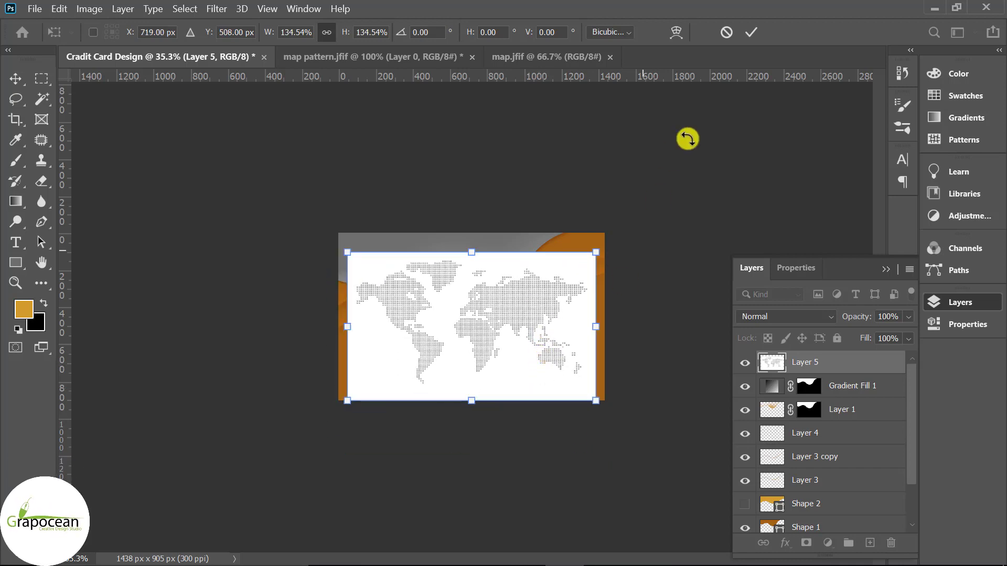
click(754, 35)
click(795, 314)
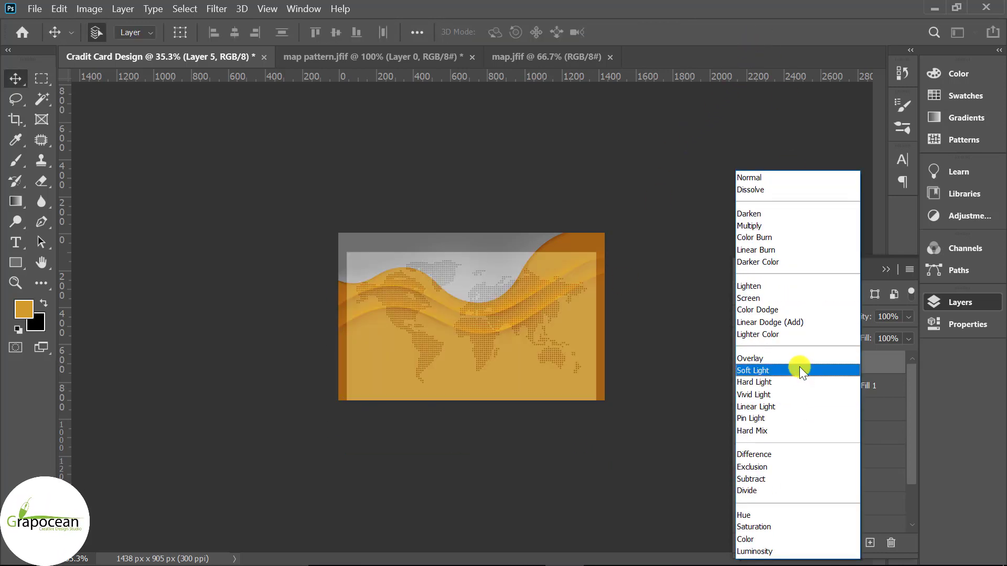
click(798, 490)
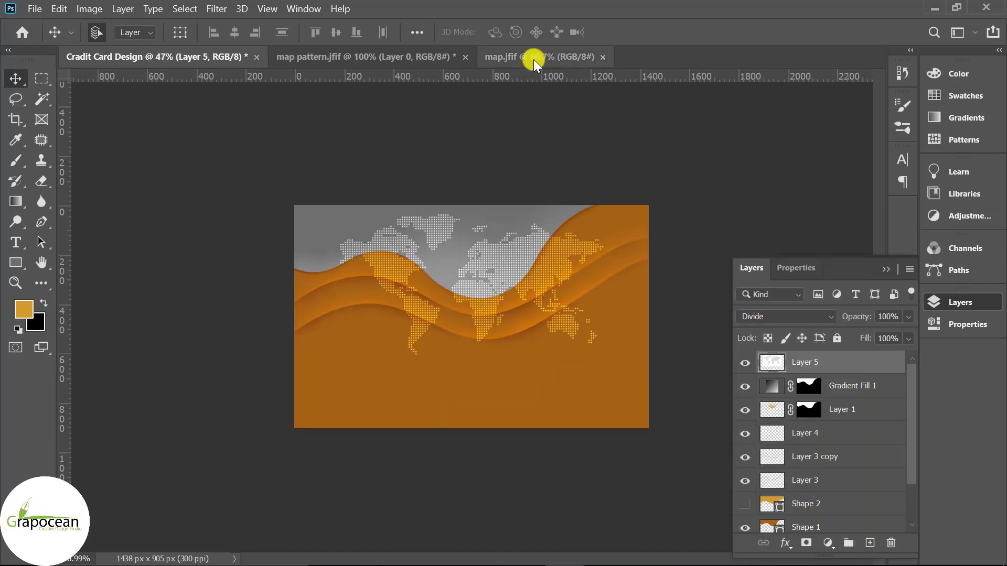
Bring the contour-line pattern into the card design and set it to Divide blending.
click(533, 56)
click(888, 367)
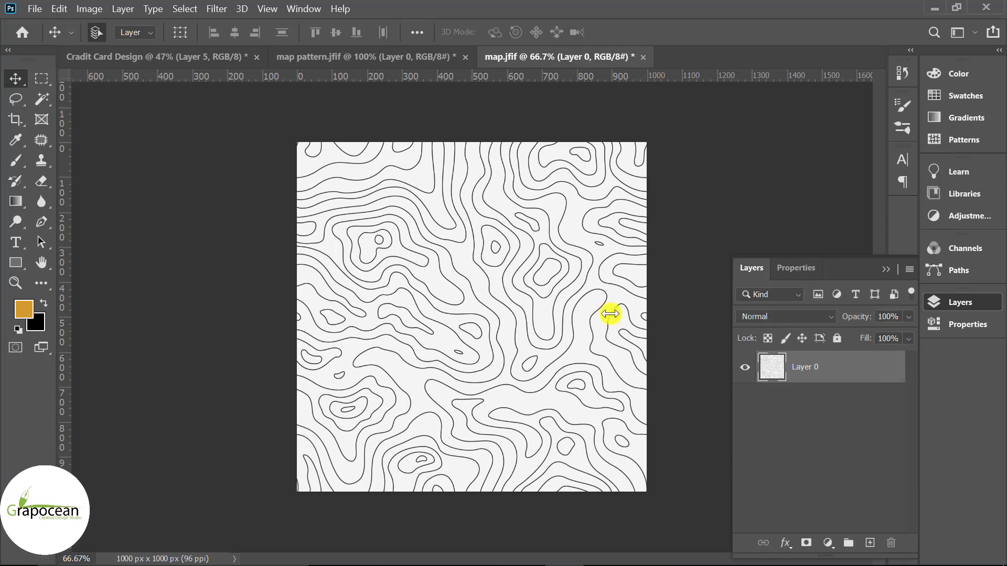
mouse_move(500, 243)
mouse_down()
mouse_move(254, 67)
mouse_move(493, 358)
mouse_up()
click(805, 319)
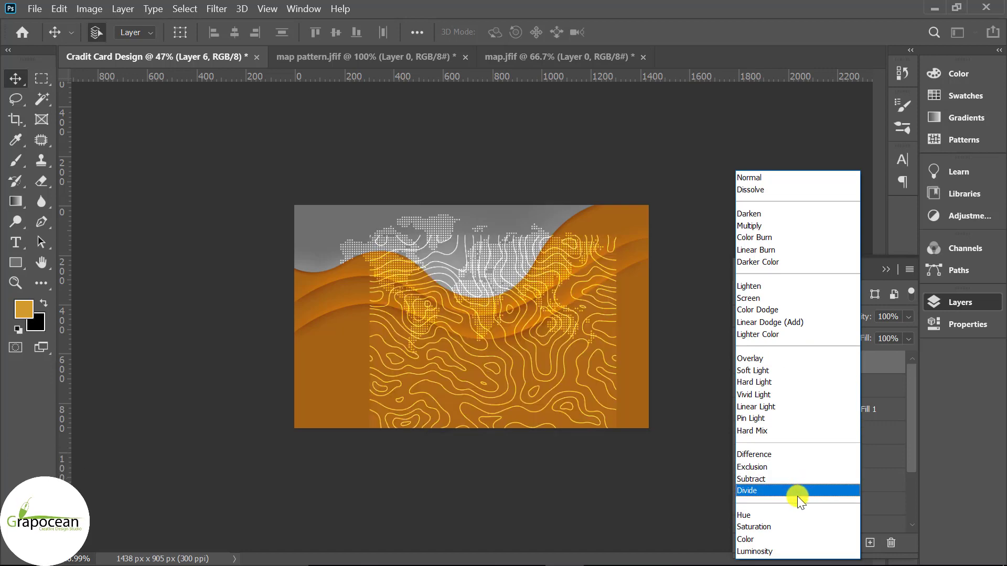
click(797, 497)
Resize the contour pattern to cover the card taller, then move Layer 6 below Shape 1.
key(ctrl+t)
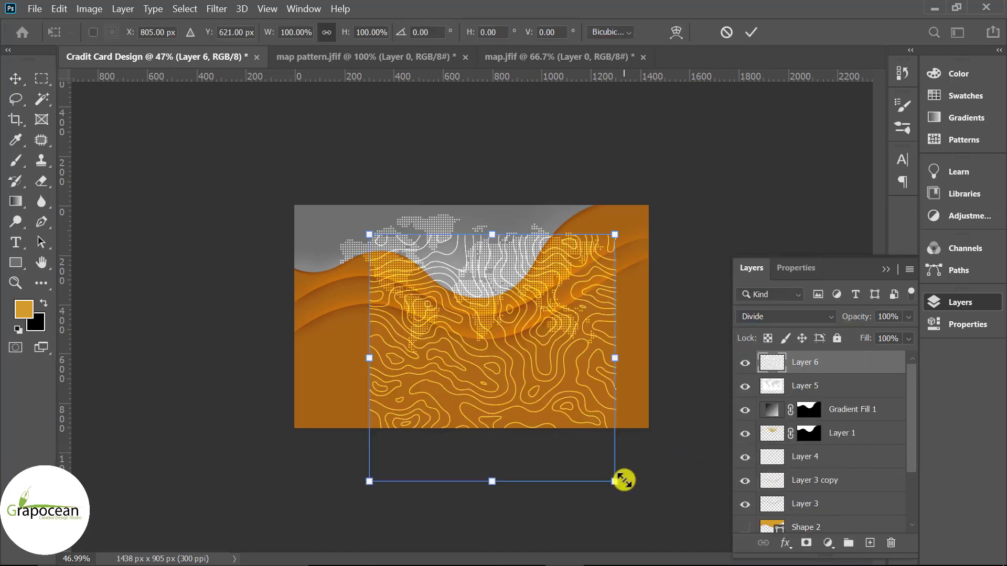
mouse_move(623, 480)
mouse_down()
mouse_move(716, 550)
mouse_move(676, 540)
mouse_move(711, 548)
mouse_up()
drag(591, 465, 575, 460)
scroll(523, 495, down, 3)
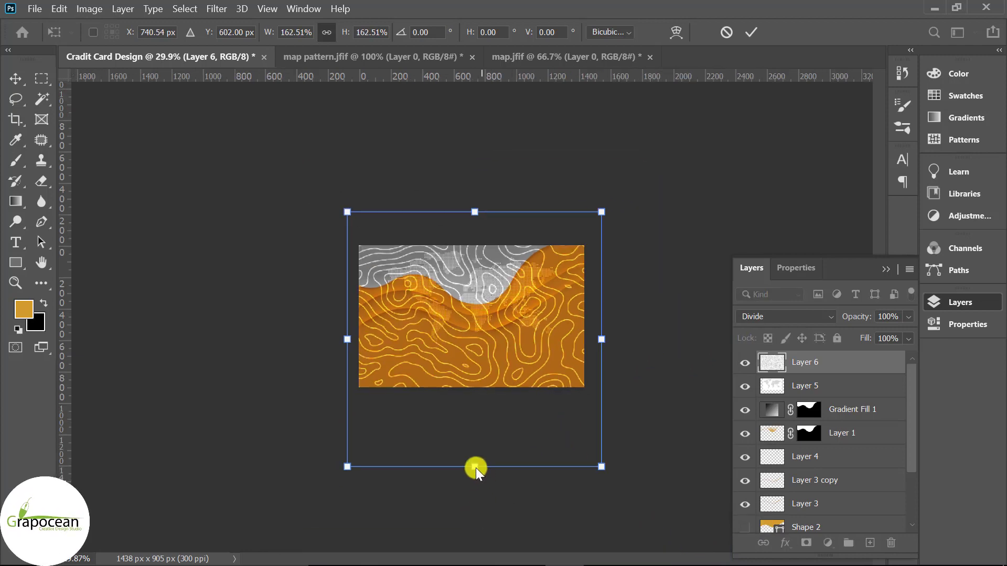
drag(475, 467, 474, 421)
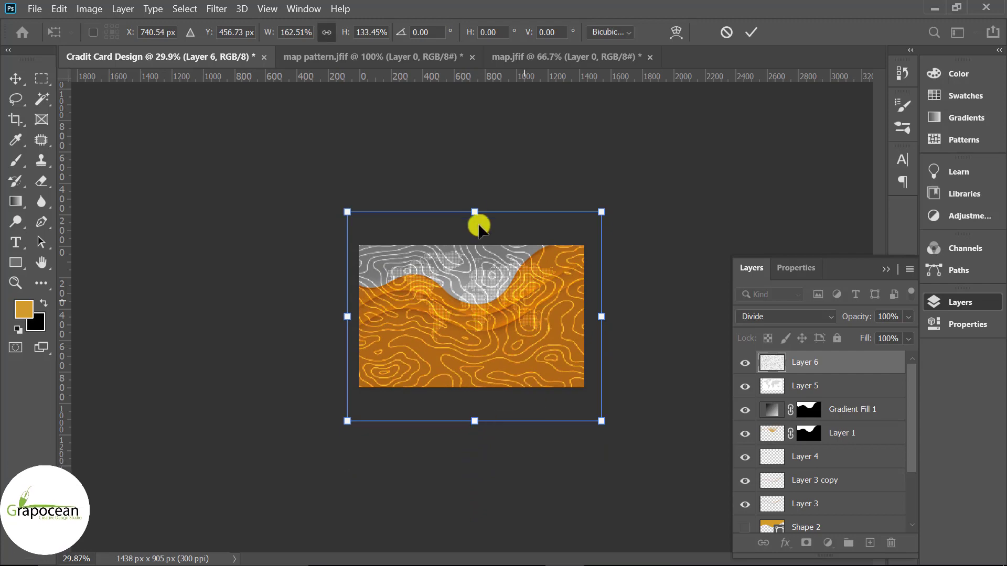
mouse_move(475, 212)
mouse_down()
mouse_move(481, 251)
mouse_move(478, 210)
mouse_up()
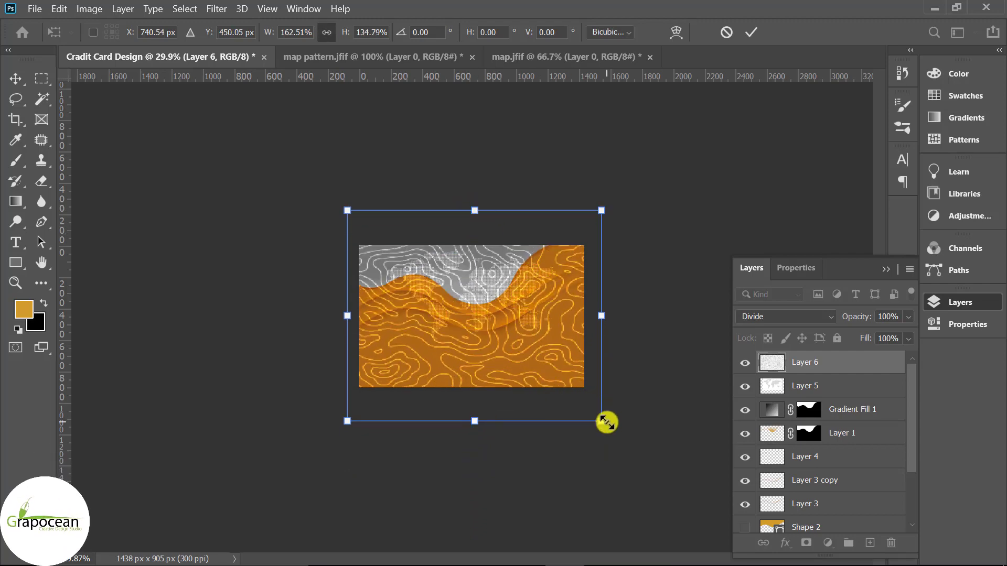
mouse_move(602, 421)
mouse_down()
mouse_move(580, 416)
mouse_move(590, 412)
mouse_up()
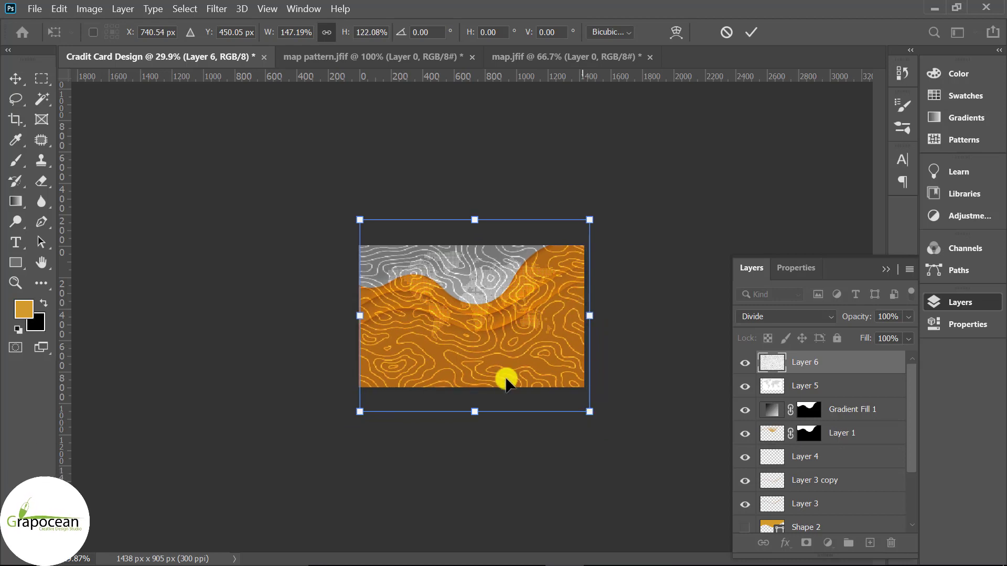
drag(475, 412, 474, 457)
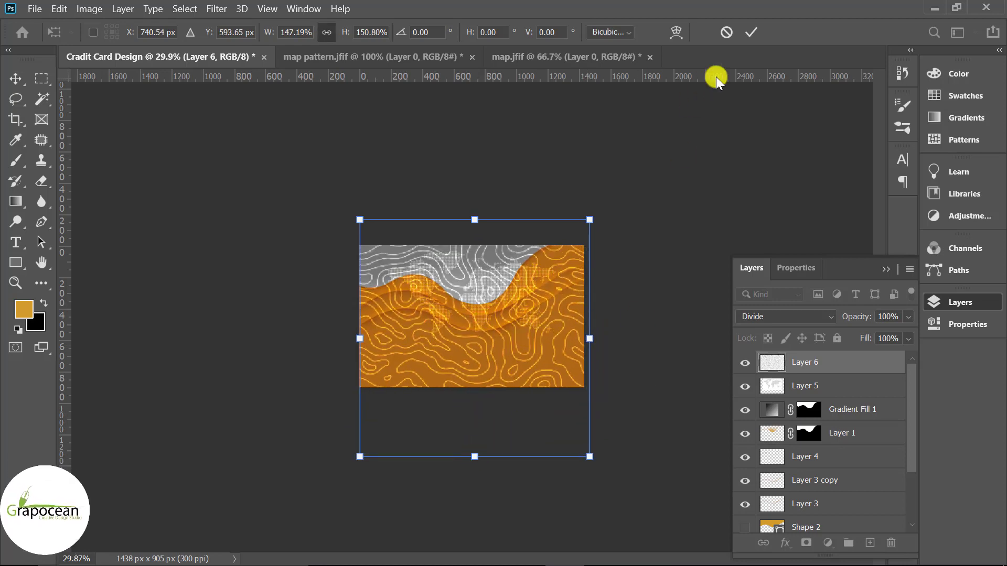
click(747, 33)
drag(831, 369, 834, 489)
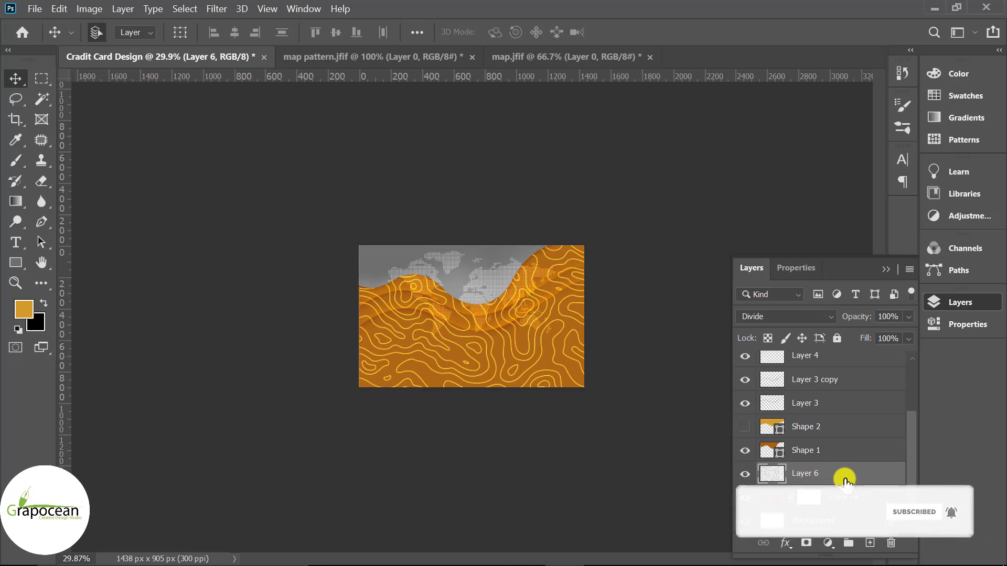
Fade the contour pattern to low opacity and set the world map layer to 50% opacity.
click(908, 317)
drag(902, 326, 841, 339)
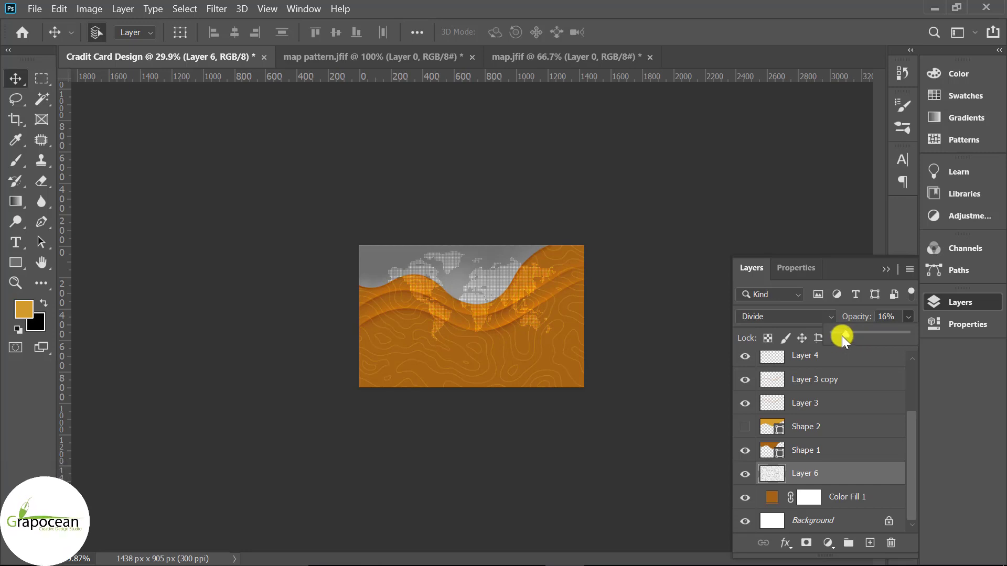
mouse_move(842, 339)
mouse_down()
mouse_move(853, 335)
mouse_move(841, 338)
mouse_up()
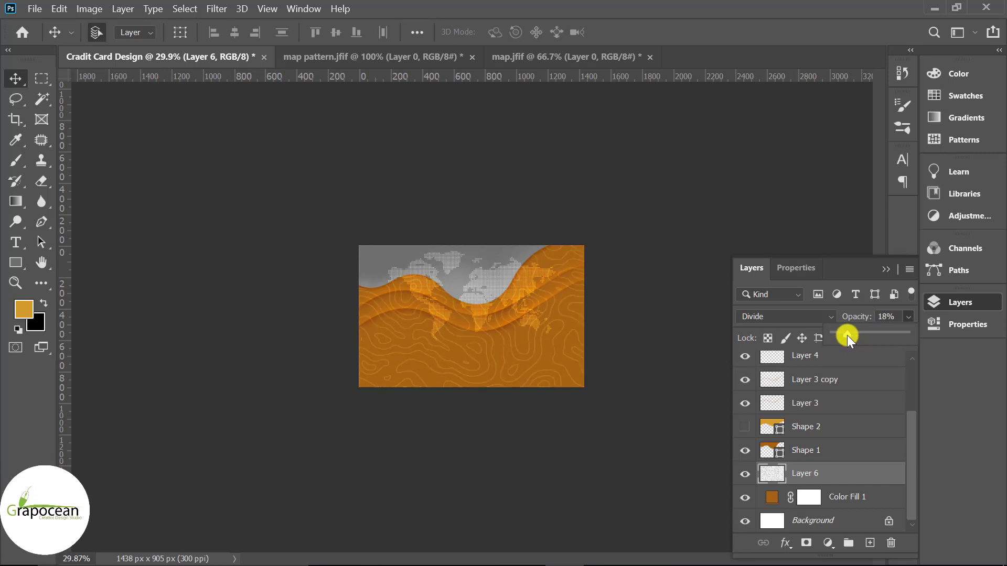
click(530, 288)
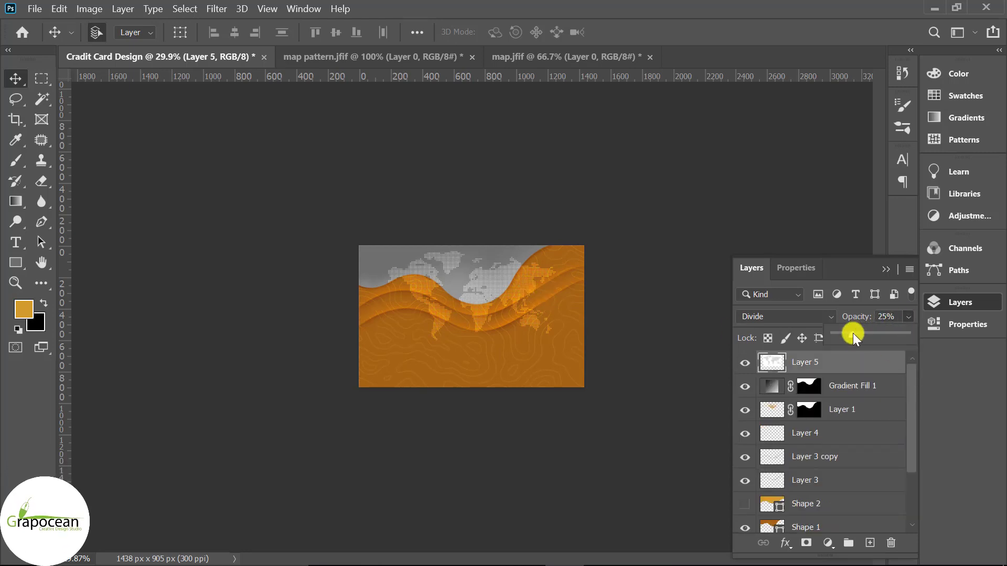
drag(852, 335, 870, 334)
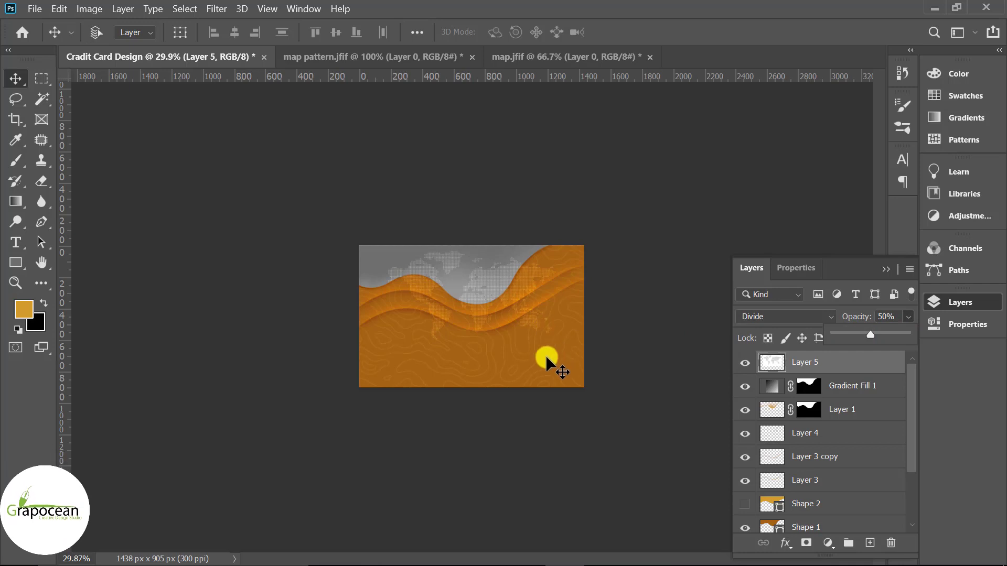
Rescale the world map to about 116% and move it lower across the card.
key(ctrl+t)
mouse_move(505, 291)
mouse_down()
mouse_move(506, 321)
mouse_move(504, 288)
mouse_up()
drag(556, 361, 585, 382)
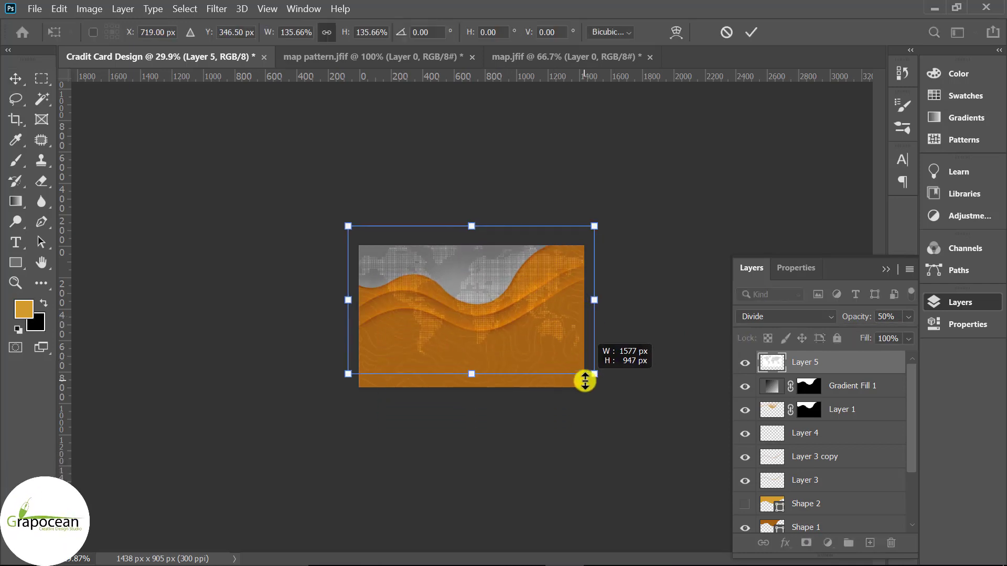
mouse_move(521, 367)
mouse_down()
mouse_move(521, 391)
mouse_move(571, 392)
mouse_up()
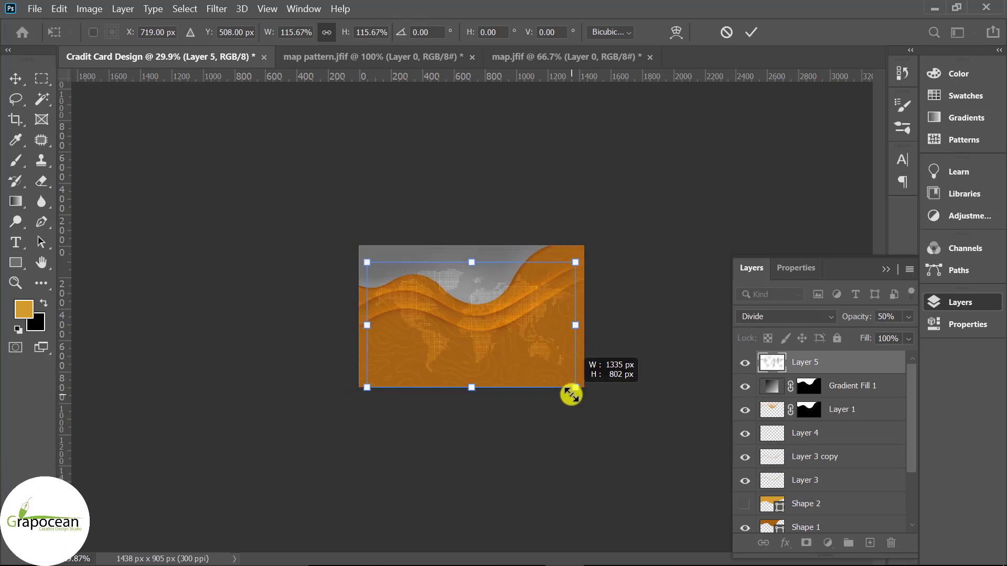
click(751, 31)
scroll(582, 375, up, 3)
scroll(585, 384, up, 1)
scroll(572, 370, down, 1)
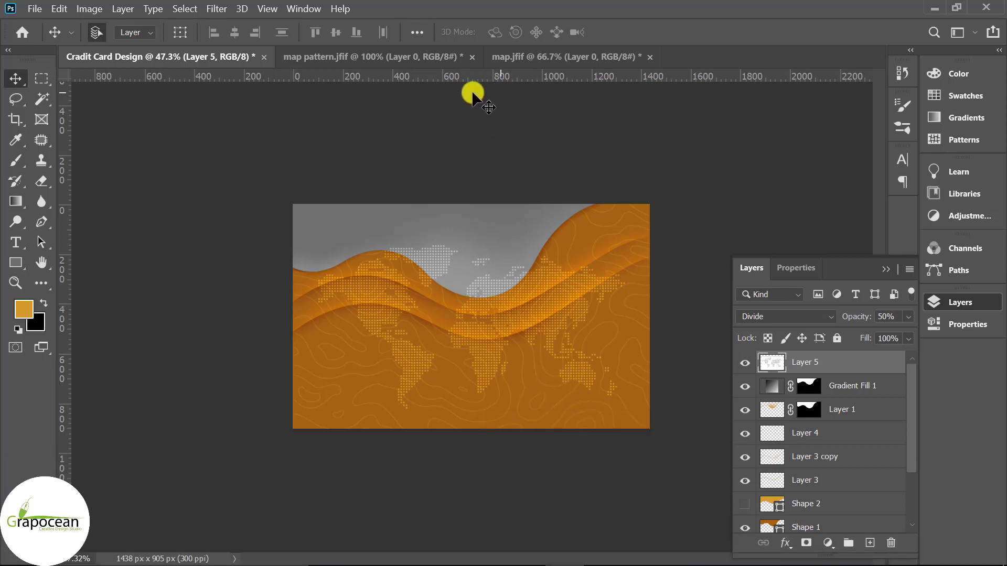
Open the chip and mastercard logo images.
click(35, 9)
click(31, 37)
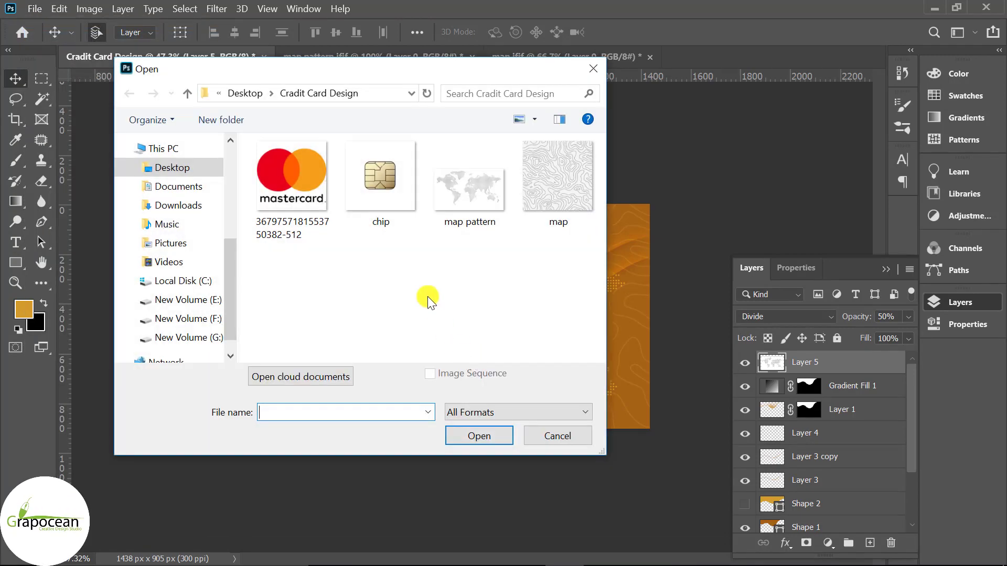
click(373, 190)
ctrl+click(278, 190)
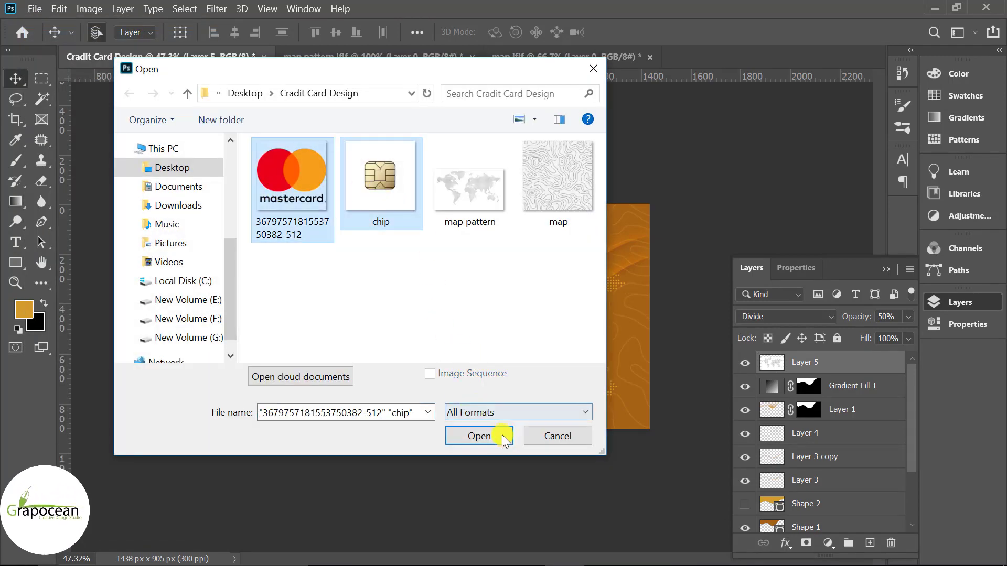
click(482, 436)
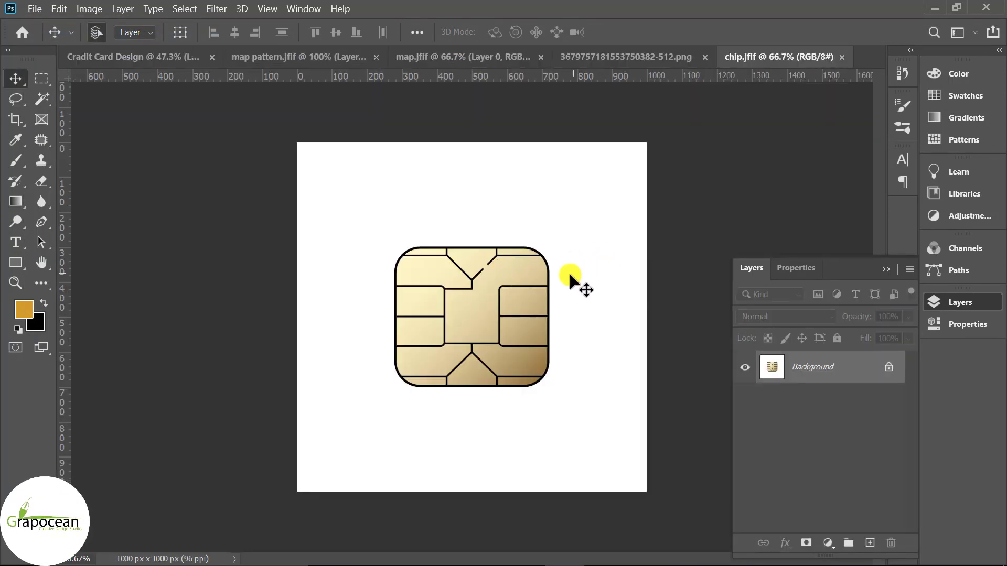
Mask out the chip's white background with the Magic Wand and drag the chip into the card.
click(42, 98)
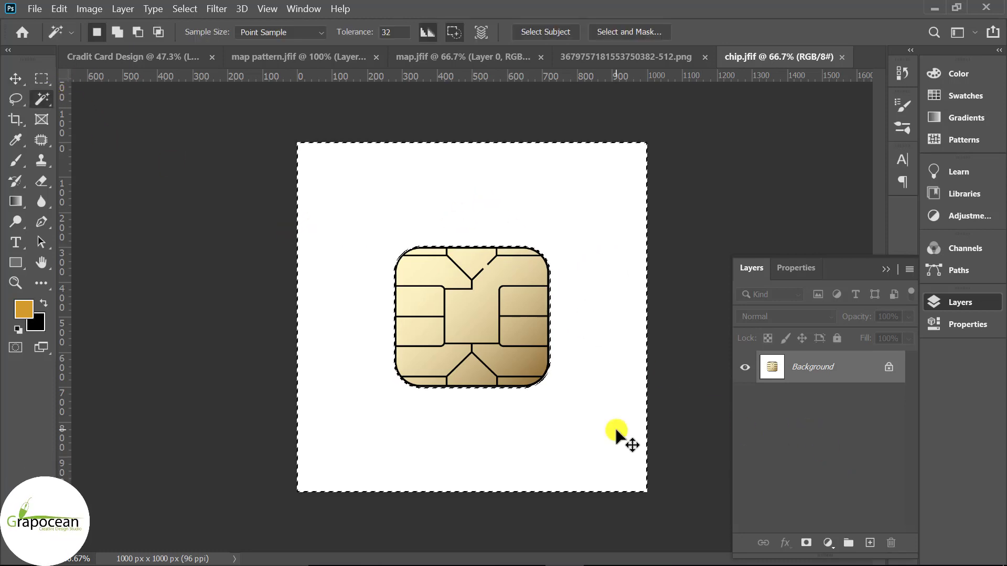
click(806, 543)
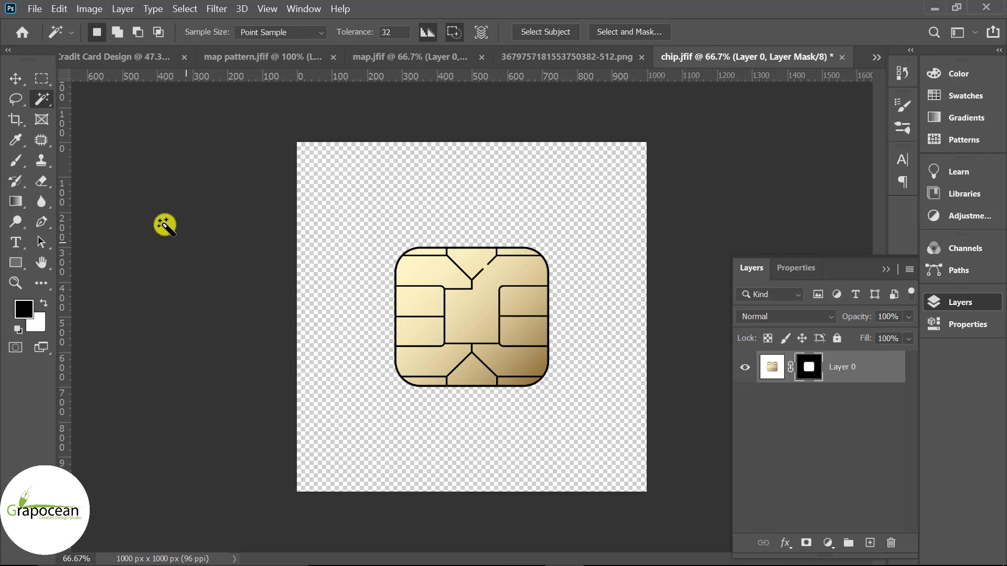
click(15, 78)
mouse_move(493, 273)
mouse_down()
mouse_move(199, 77)
mouse_move(403, 326)
mouse_up()
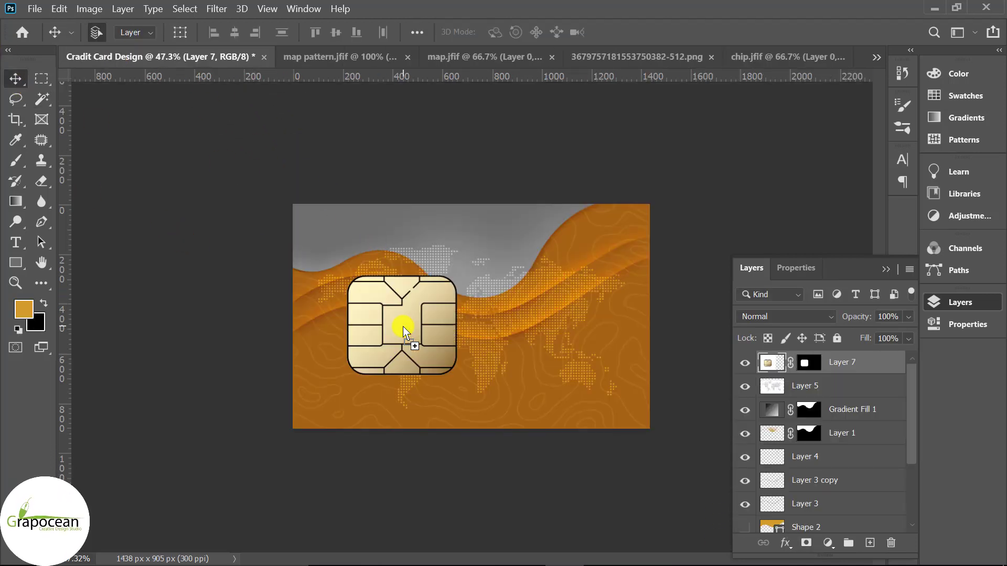
Shrink the chip to about 36.67% and place it on the card's left side.
key(ctrl+t)
drag(522, 450, 429, 405)
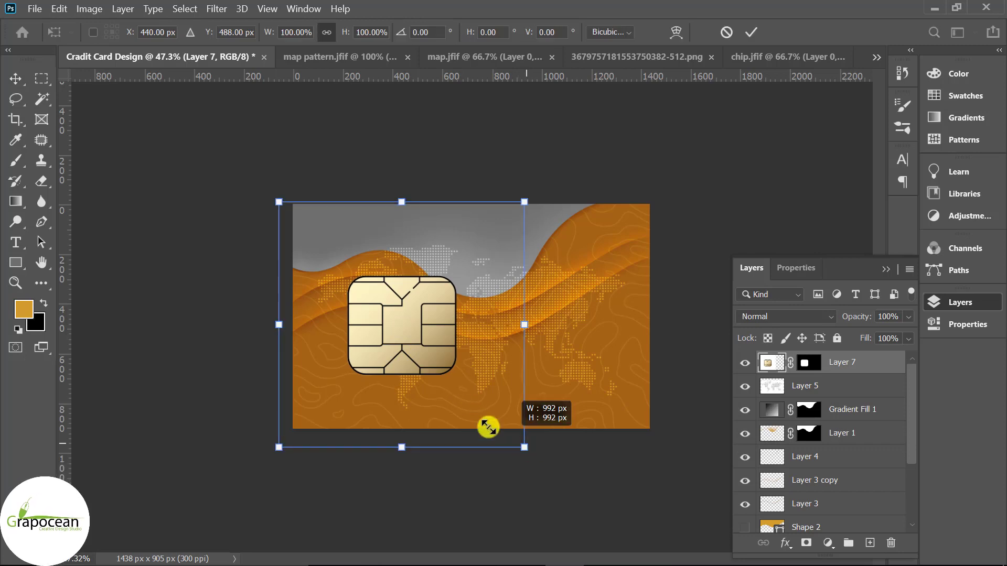
mouse_move(411, 344)
mouse_down()
mouse_move(348, 344)
mouse_move(356, 351)
mouse_up()
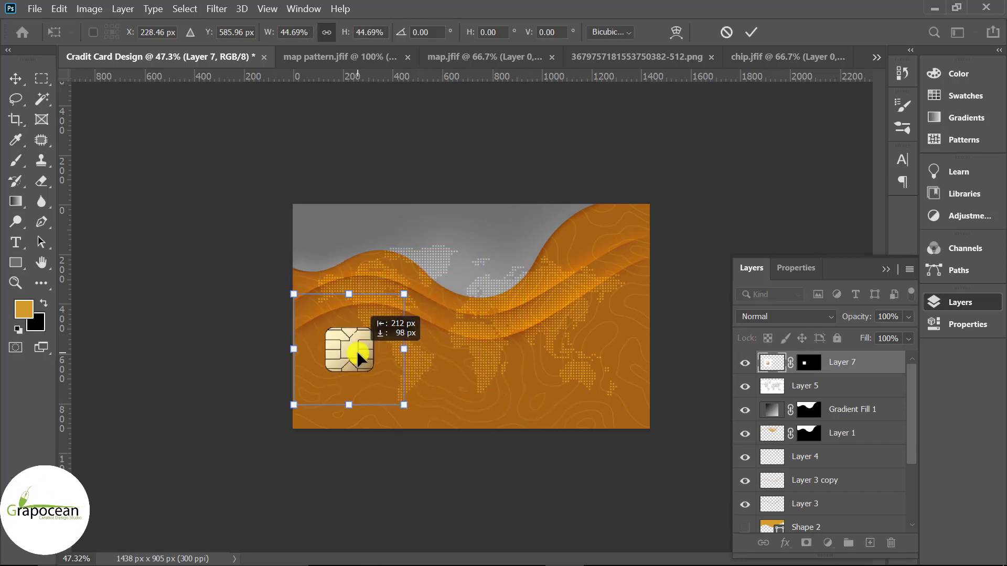
drag(403, 405, 393, 398)
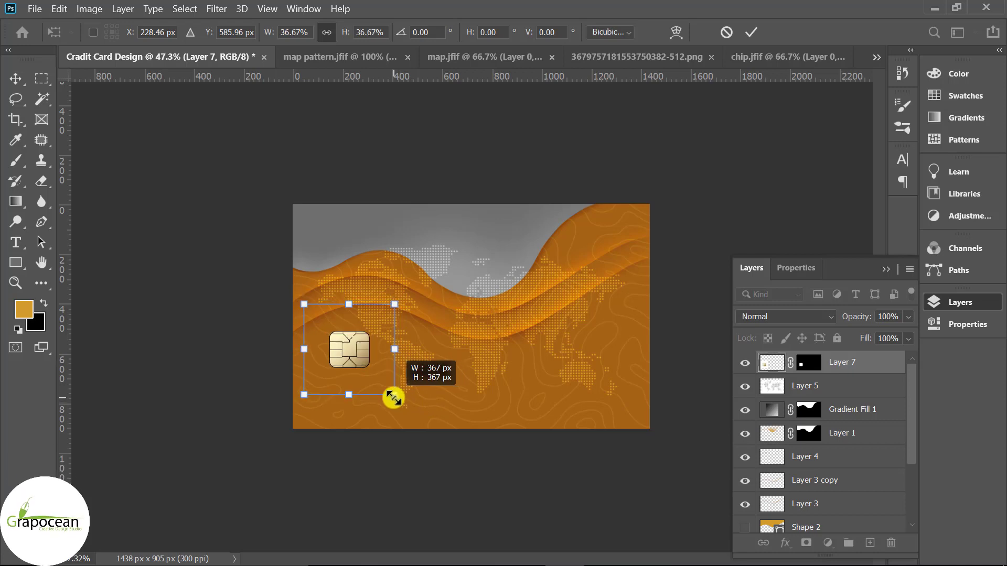
drag(353, 349, 363, 352)
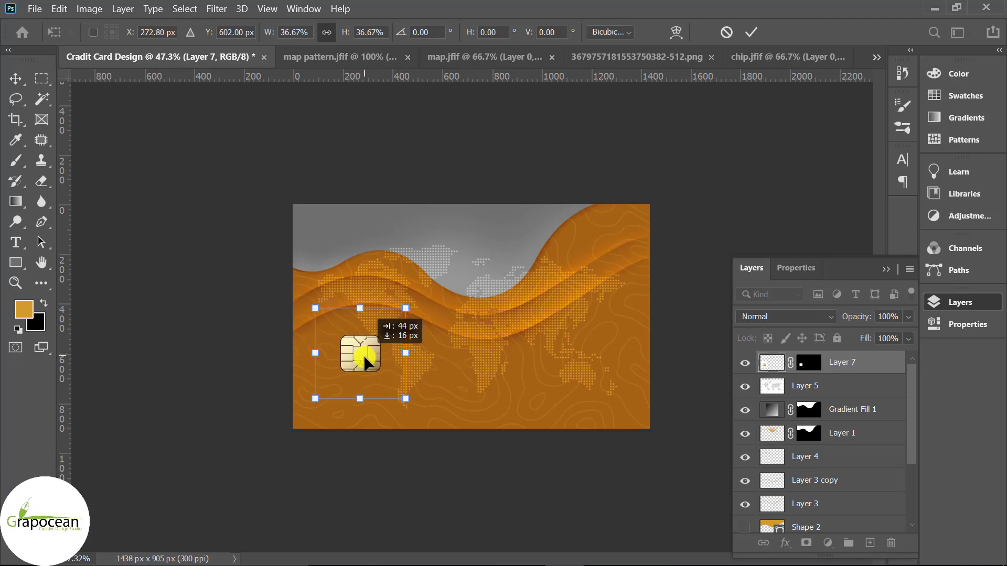
click(758, 34)
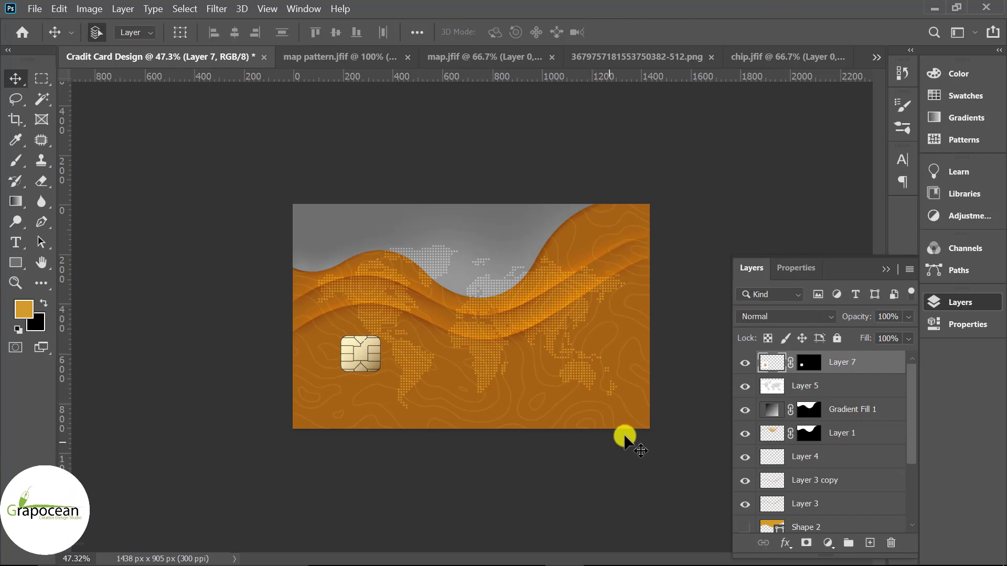
scroll(629, 440, up, 1)
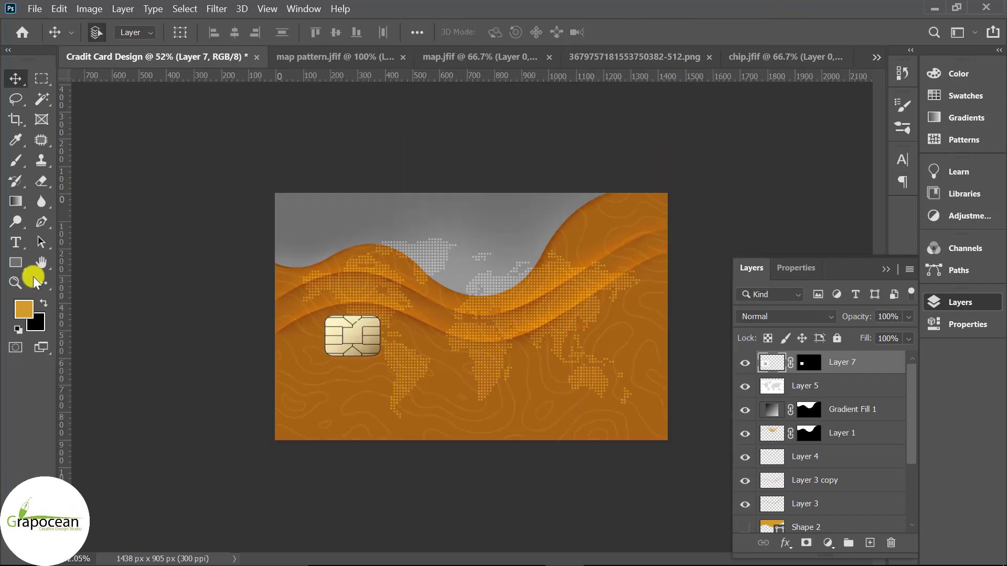
Type a sample 16-digit card number in four groups as text on the card.
click(18, 240)
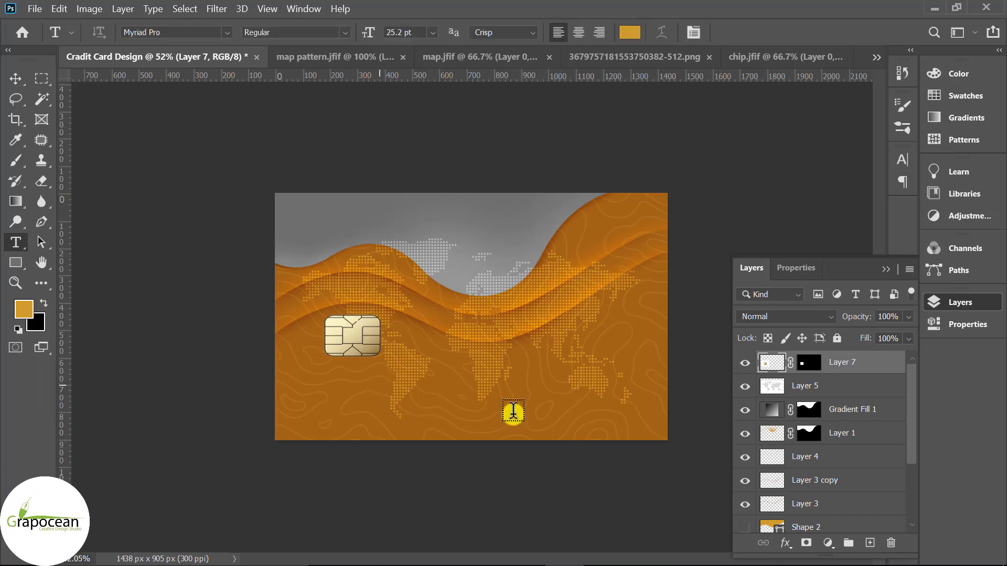
click(514, 412)
text(55)
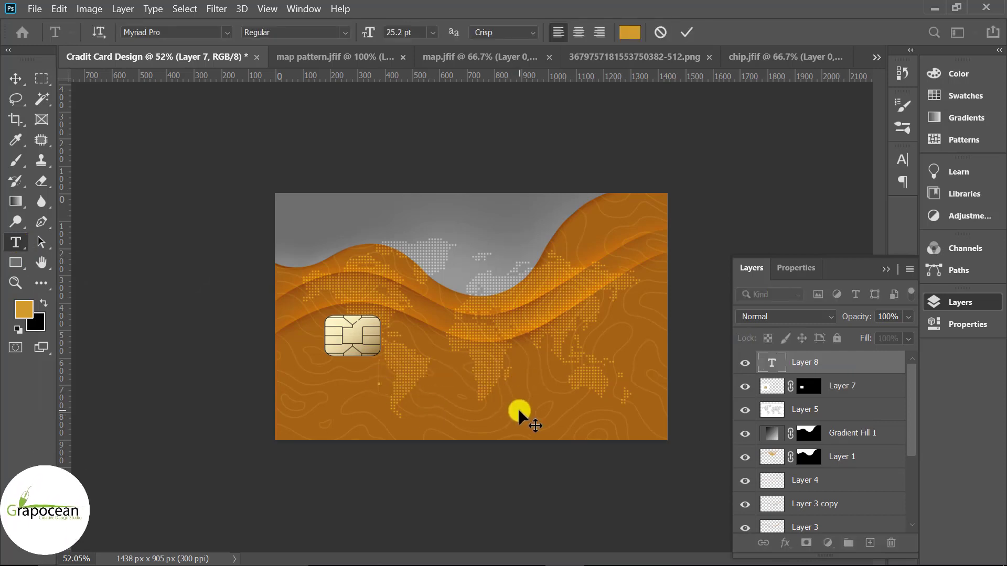
text(56  )
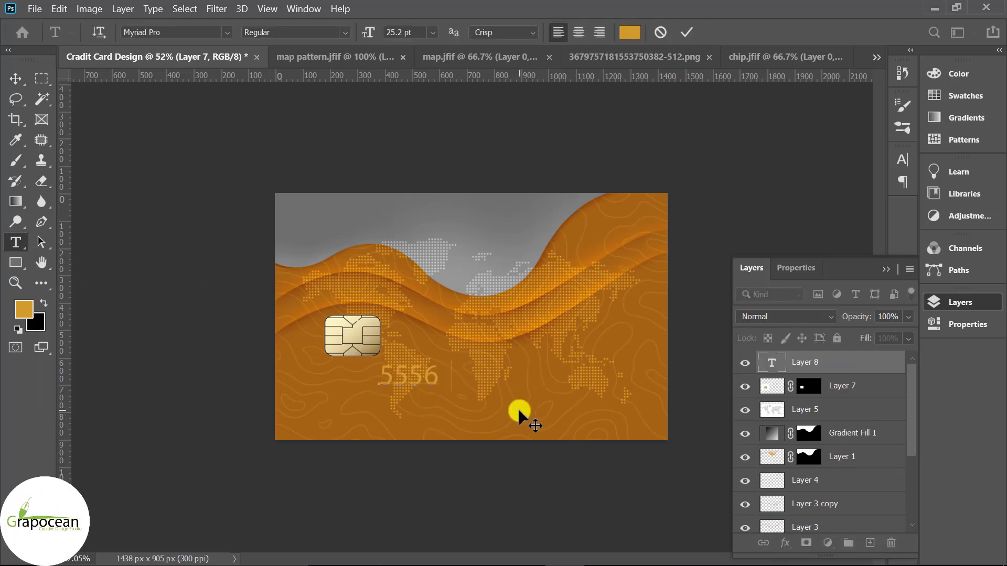
text(8888 9988 888)
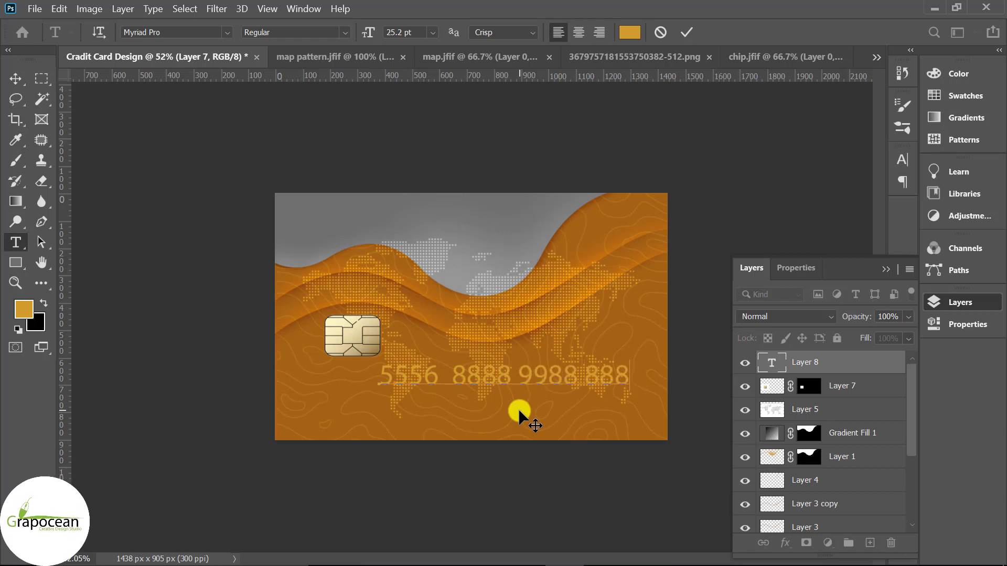
text(7)
key(BackSpace)
key(BackSpace)
key(BackSpace)
text(6668)
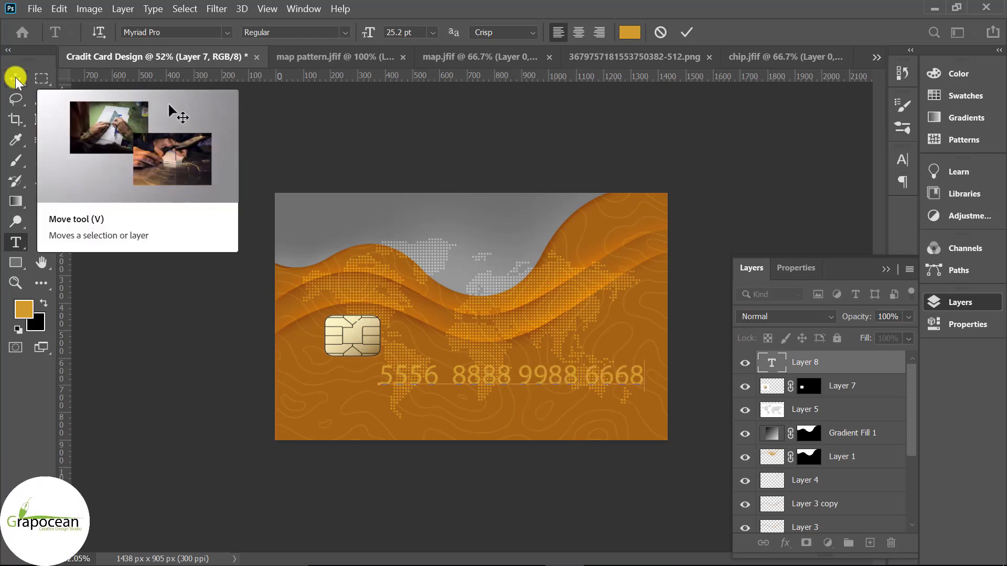
key(BackSpace)
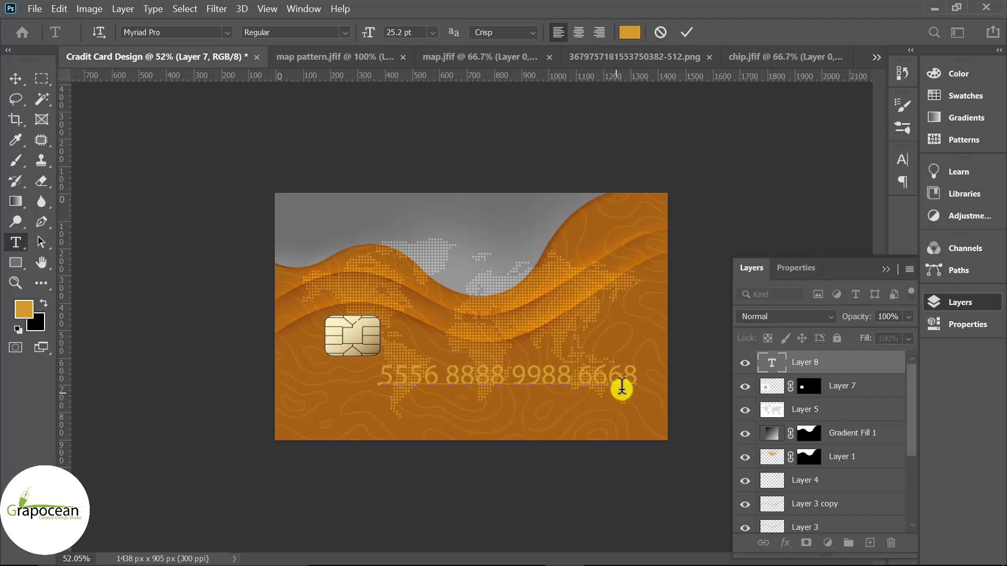
Select the card number and choose a new text colour, trying white and black.
drag(627, 381, 255, 382)
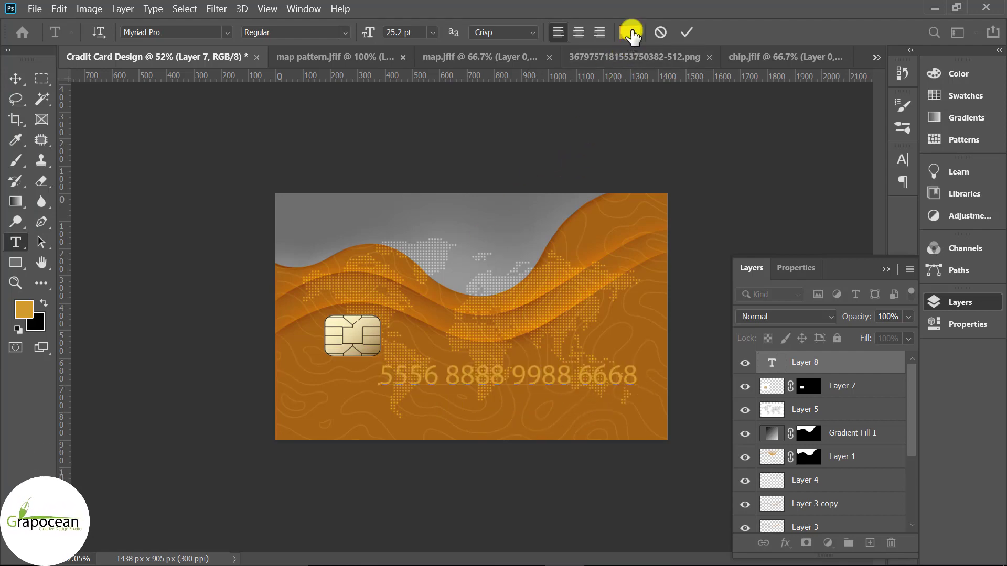
click(629, 32)
mouse_move(428, 252)
mouse_down()
mouse_move(793, 220)
mouse_move(841, 205)
mouse_up()
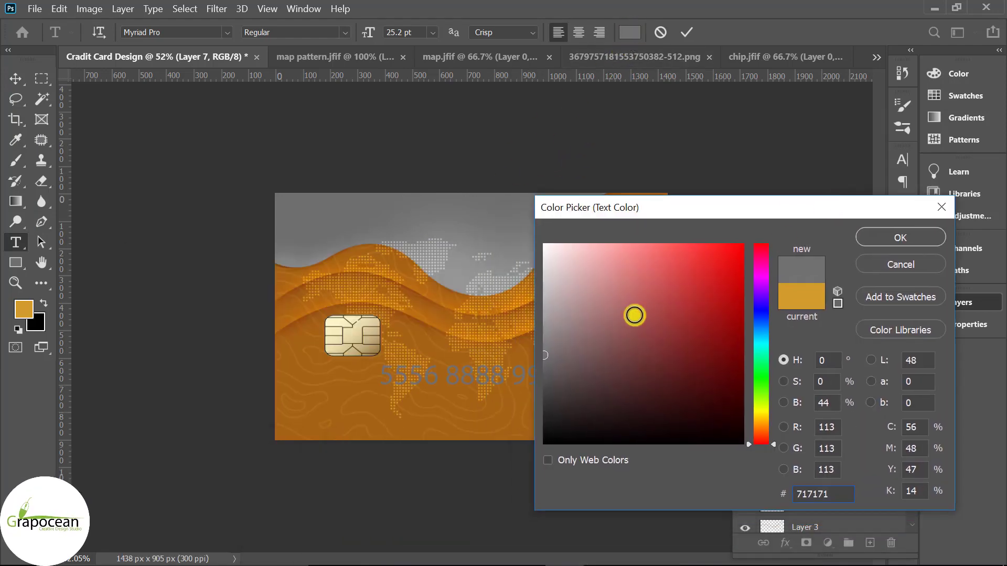
drag(636, 315, 470, 191)
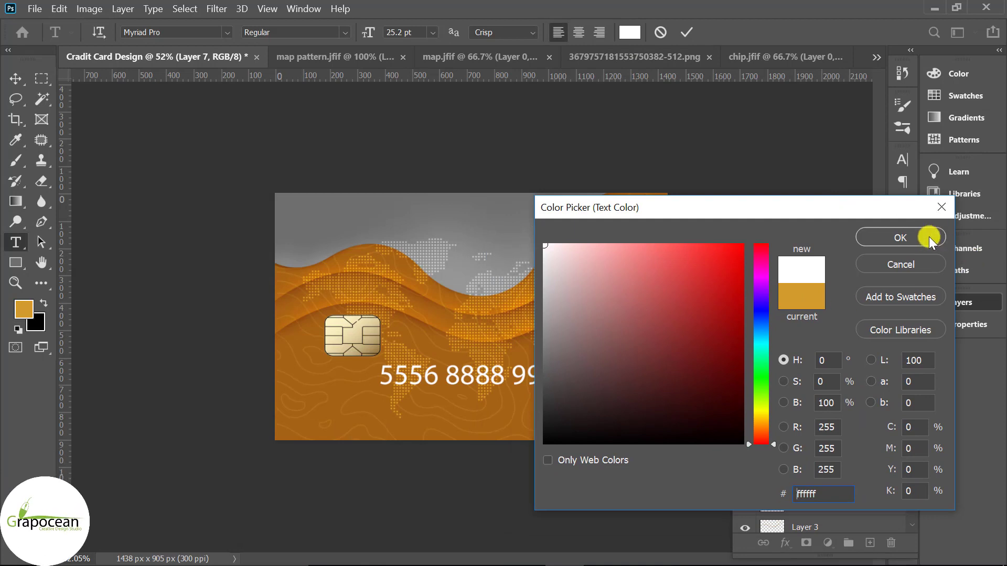
mouse_move(621, 396)
mouse_down()
mouse_move(457, 485)
mouse_move(502, 225)
mouse_up()
Make the card number white in Credit Card Regular, shrunk to 14.2 pt.
click(899, 240)
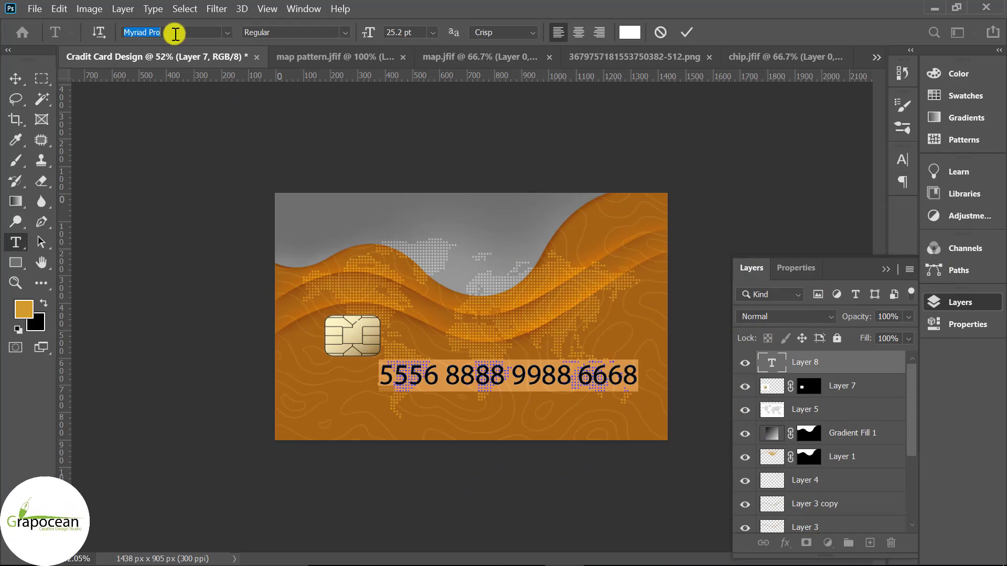
text(c)
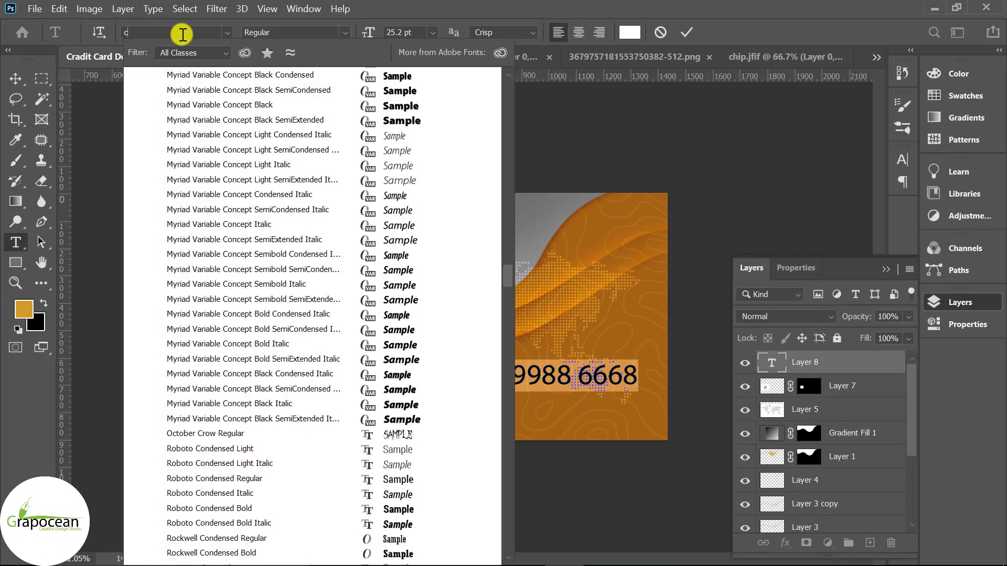
text(ra)
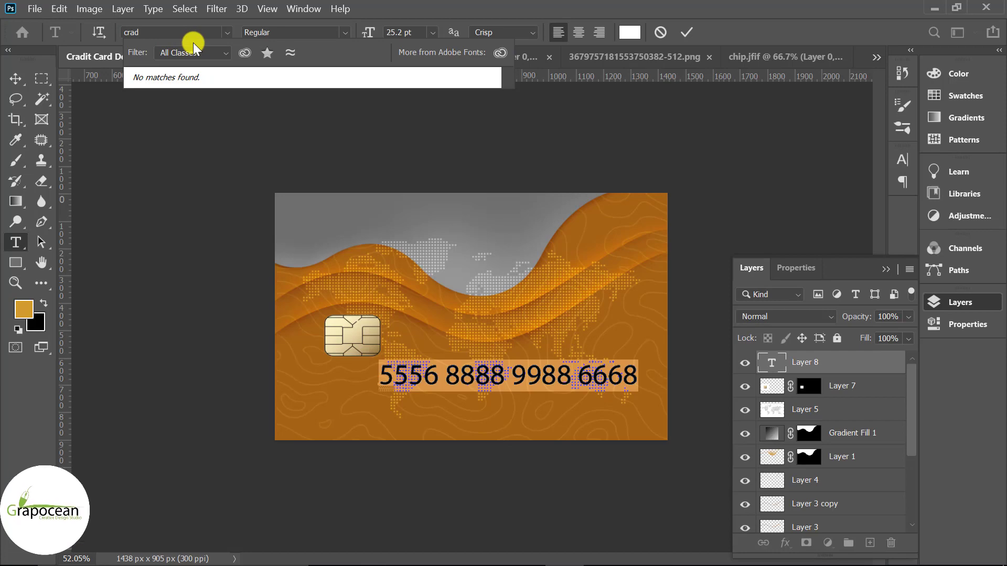
key(BackSpace)
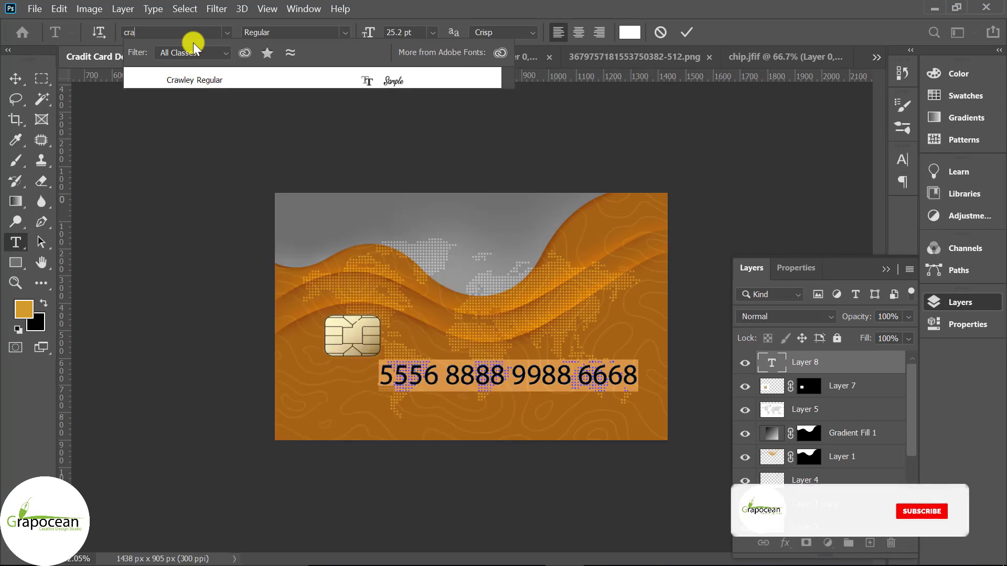
key(BackSpace)
text(ar)
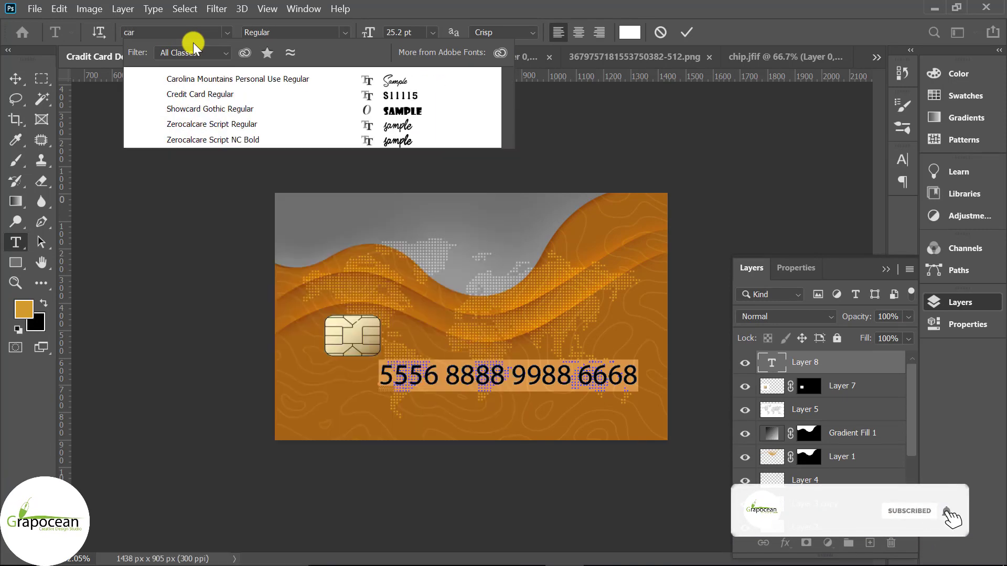
click(243, 93)
drag(367, 33, 365, 36)
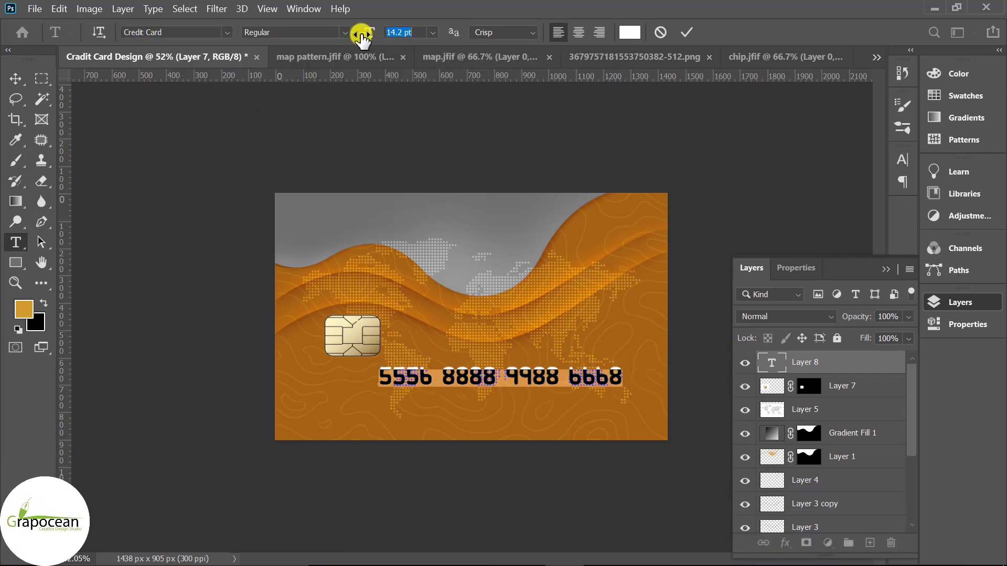
click(16, 78)
scroll(472, 367, up, 1)
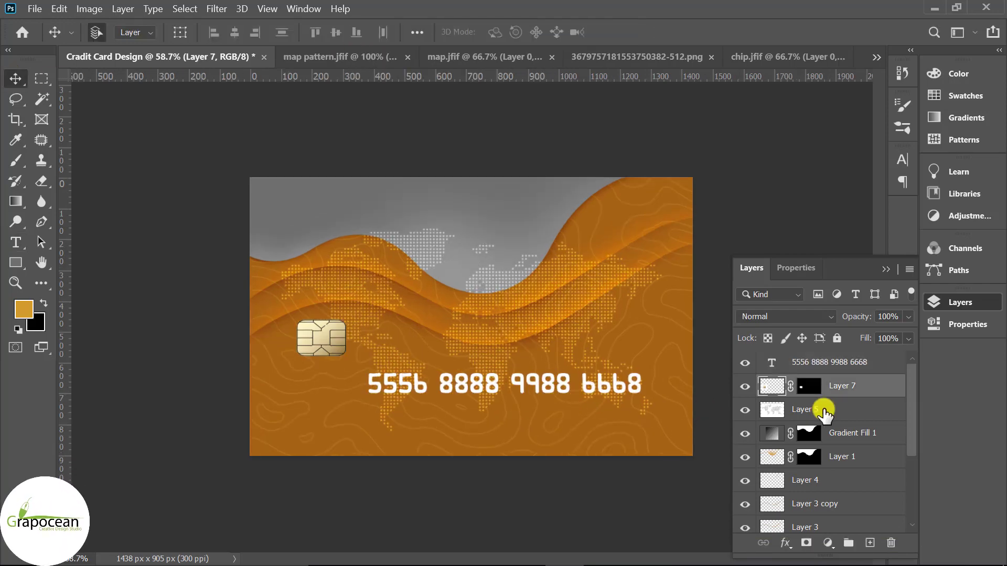
Enable Drop Shadow and Bevel & Emboss in the number layer's Blending Options.
right_click(880, 367)
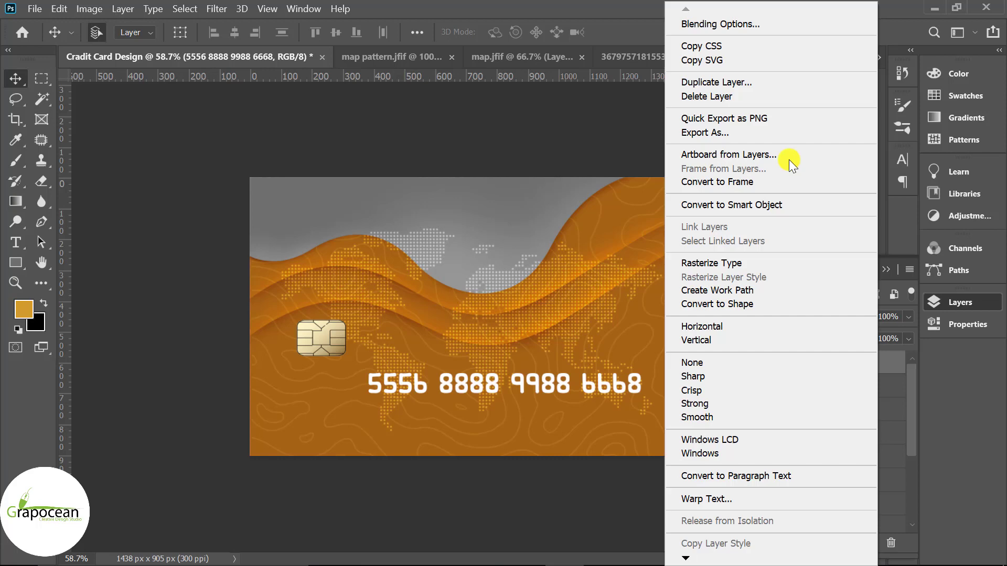
click(744, 23)
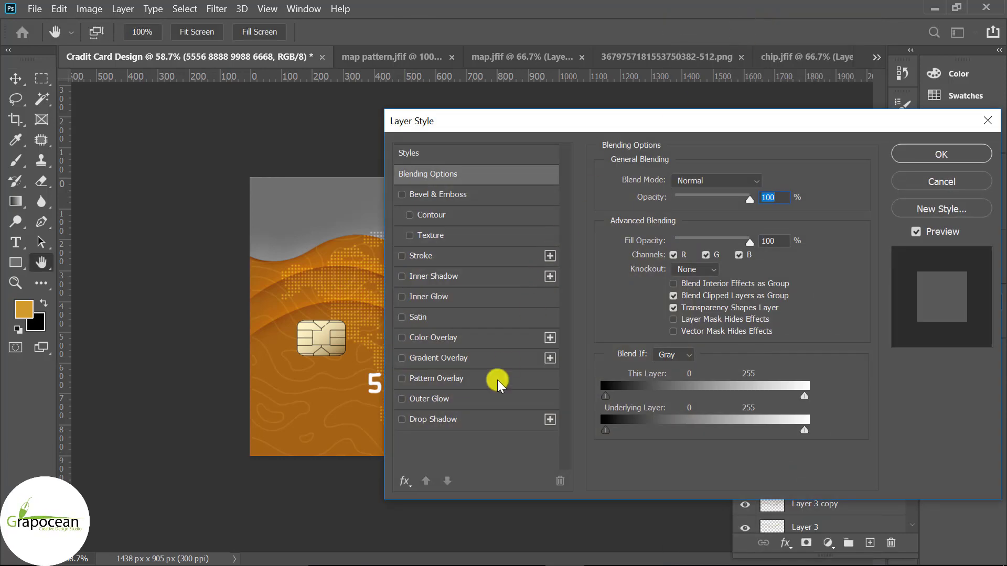
click(409, 420)
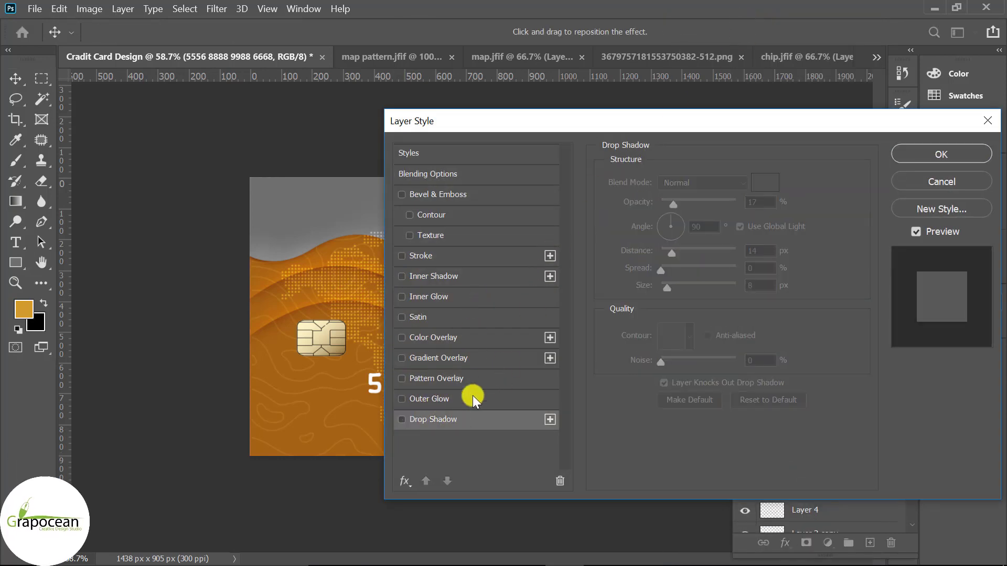
click(460, 414)
click(463, 194)
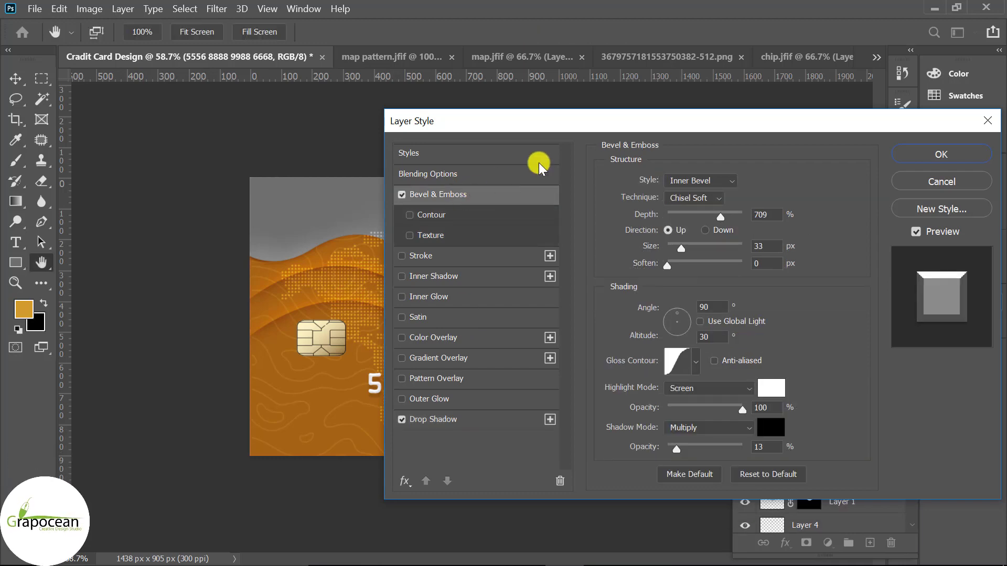
mouse_move(555, 126)
mouse_down()
mouse_move(828, 149)
mouse_move(952, 147)
mouse_move(941, 284)
mouse_move(736, 172)
mouse_move(477, 270)
mouse_move(729, 189)
mouse_move(797, 143)
mouse_up()
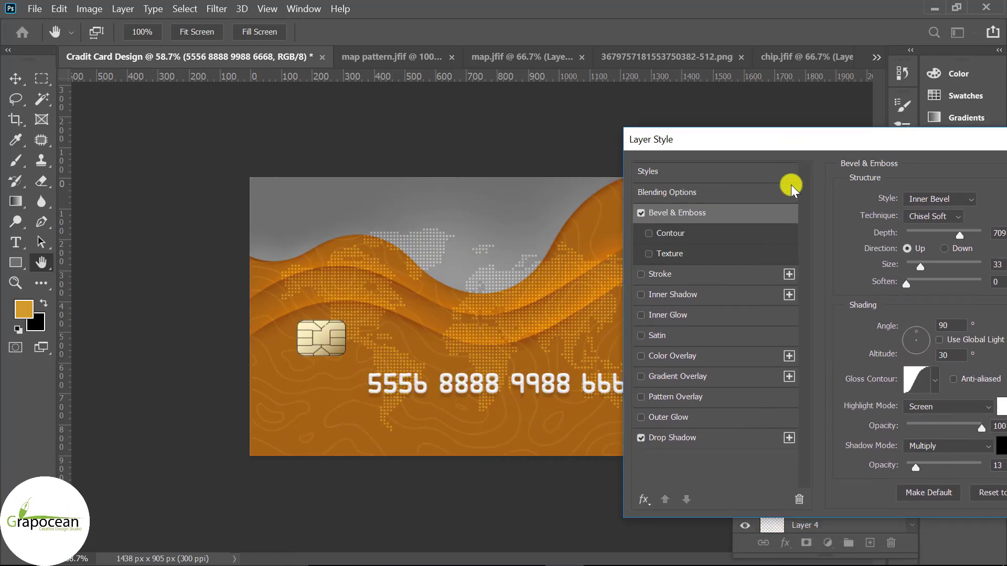
Deepen the bevel, reduce its size, set shadow opacity to 23% and apply.
mouse_move(952, 228)
mouse_down()
mouse_move(937, 234)
mouse_move(965, 233)
mouse_up()
drag(921, 266, 935, 266)
click(682, 438)
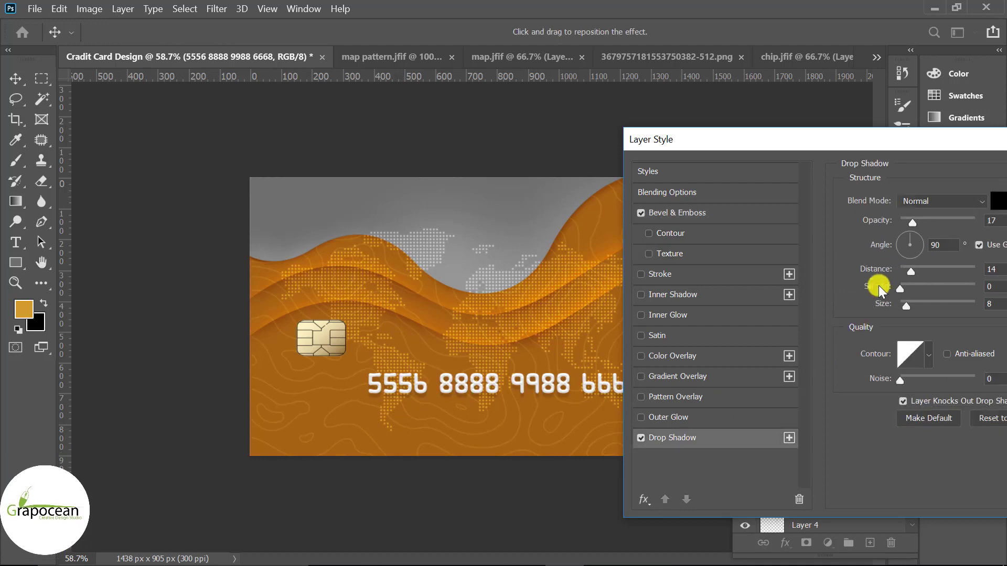
mouse_move(914, 222)
mouse_down()
mouse_move(898, 222)
mouse_move(919, 226)
mouse_up()
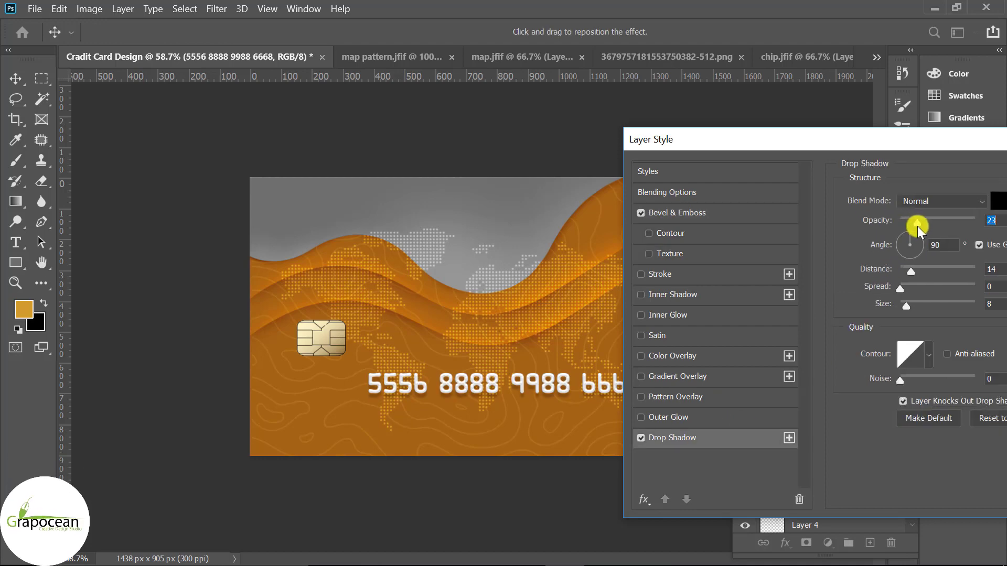
drag(855, 140, 532, 408)
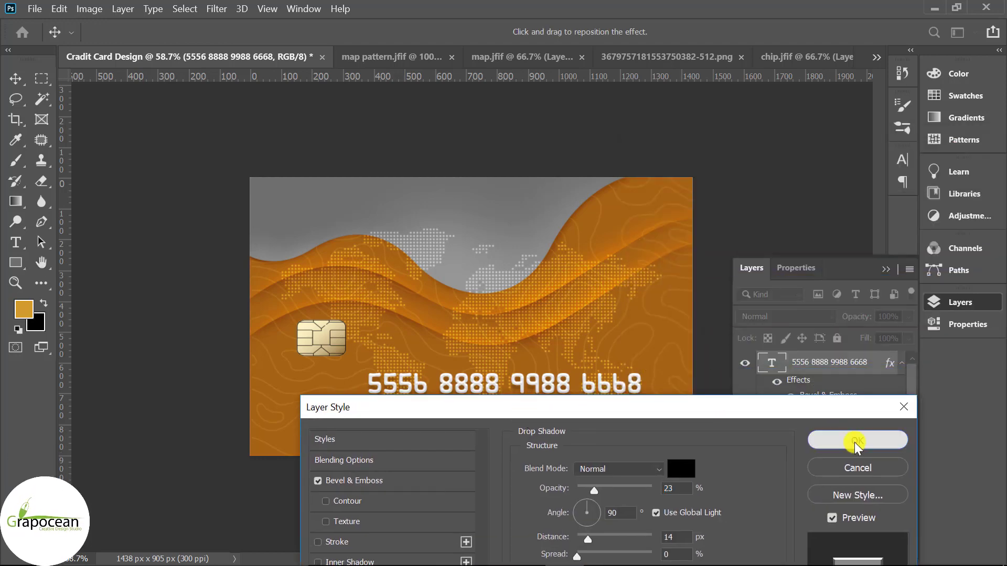
click(855, 443)
Type the cardholder's name in white below the card number.
key(ctrl+plus)
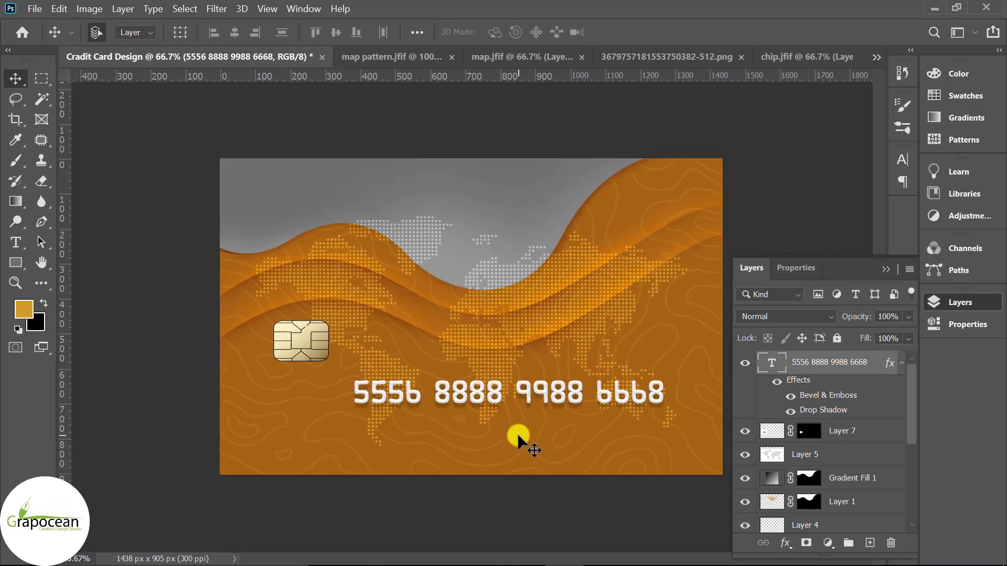
scroll(518, 433, up, 3)
scroll(517, 403, down, 3)
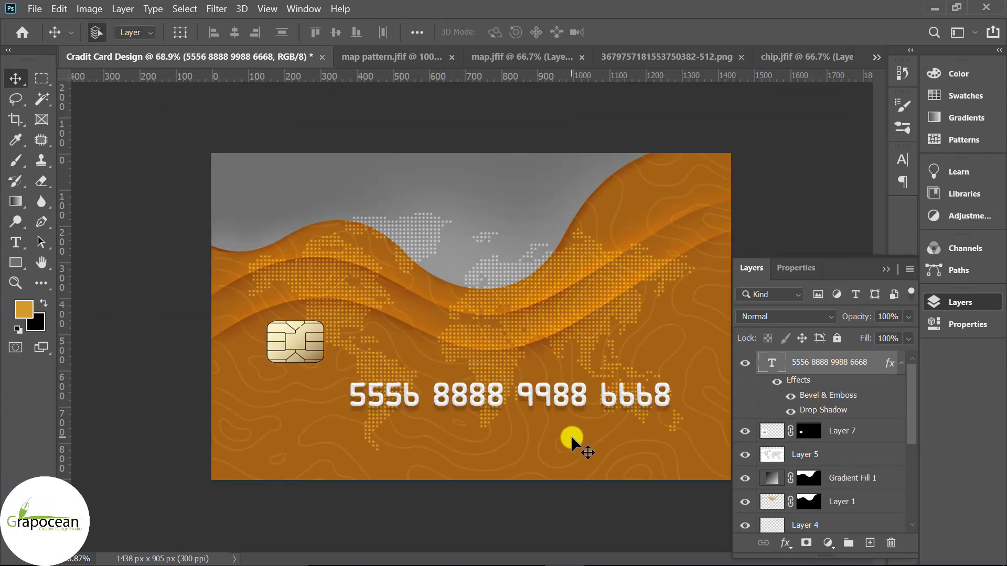
click(870, 543)
click(16, 242)
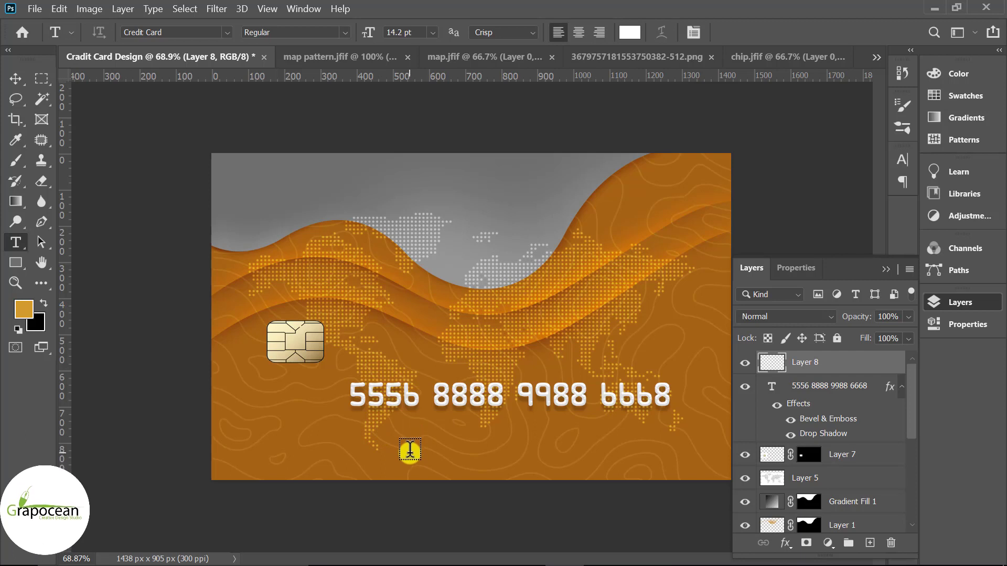
click(586, 487)
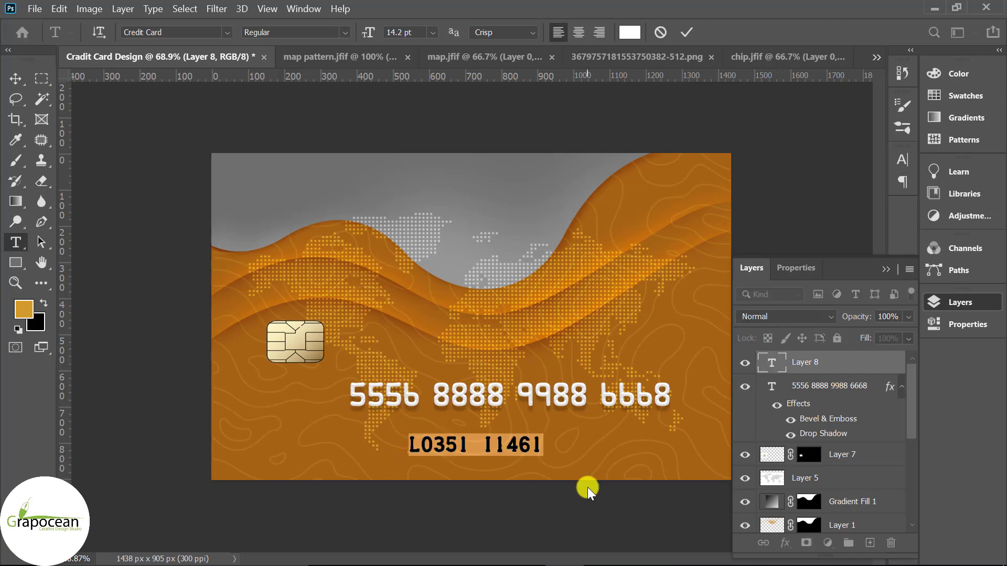
key(BackSpace)
text(1)
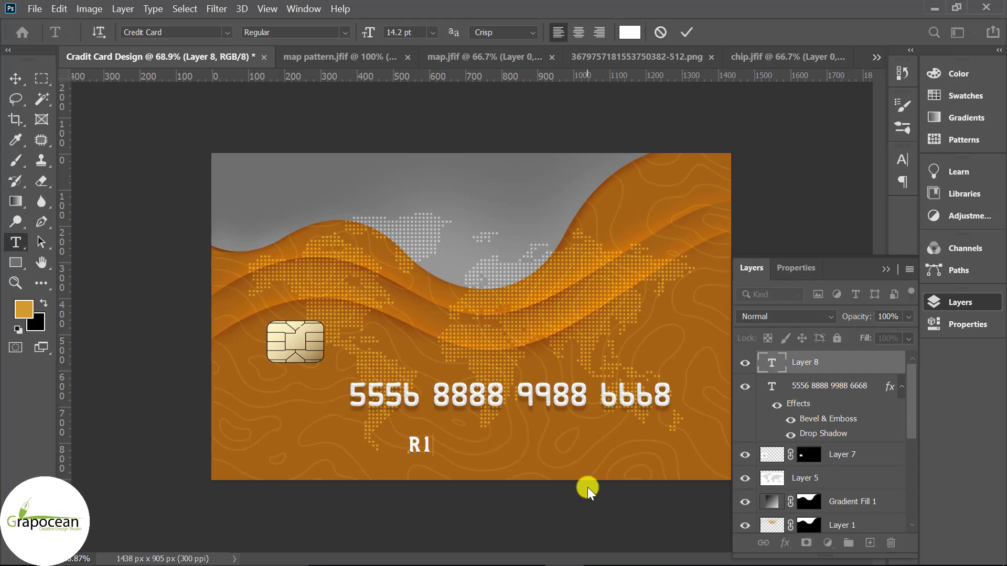
text(4)
key(BackSpace)
key(BackSpace)
key(BackSpace)
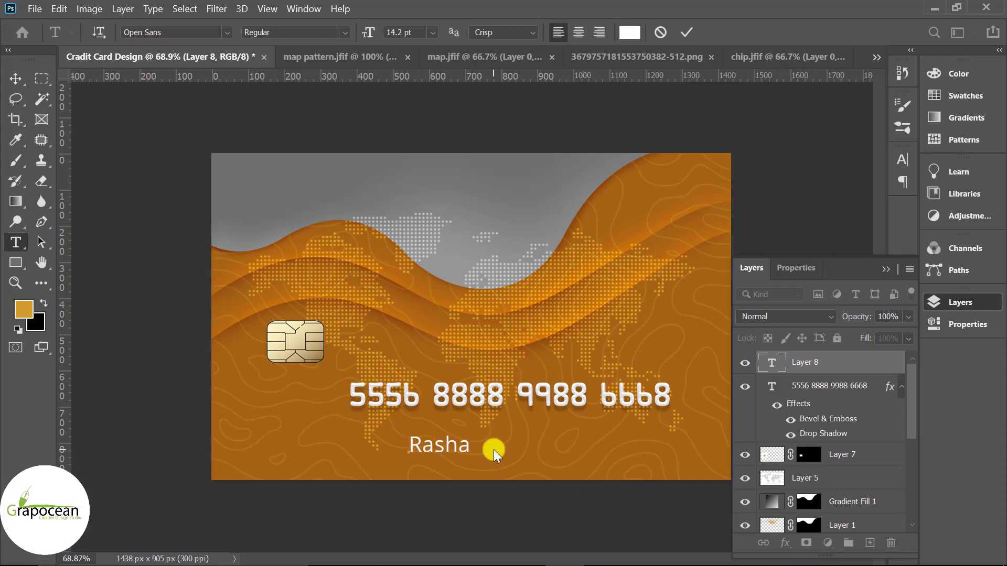
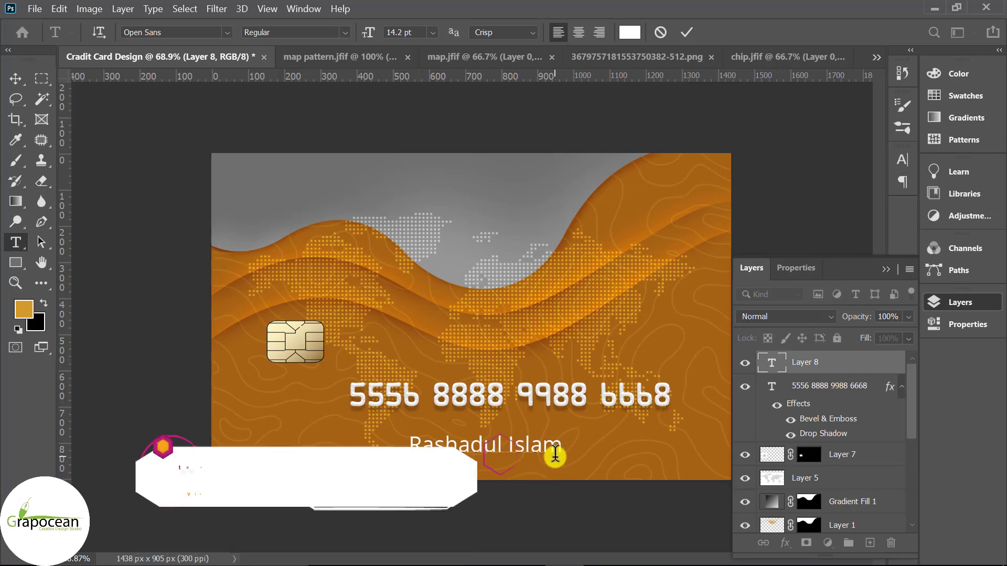
Set the name to Open Sans Semibold 10.2 pt, move it lower left, and show guides.
drag(563, 449, 383, 445)
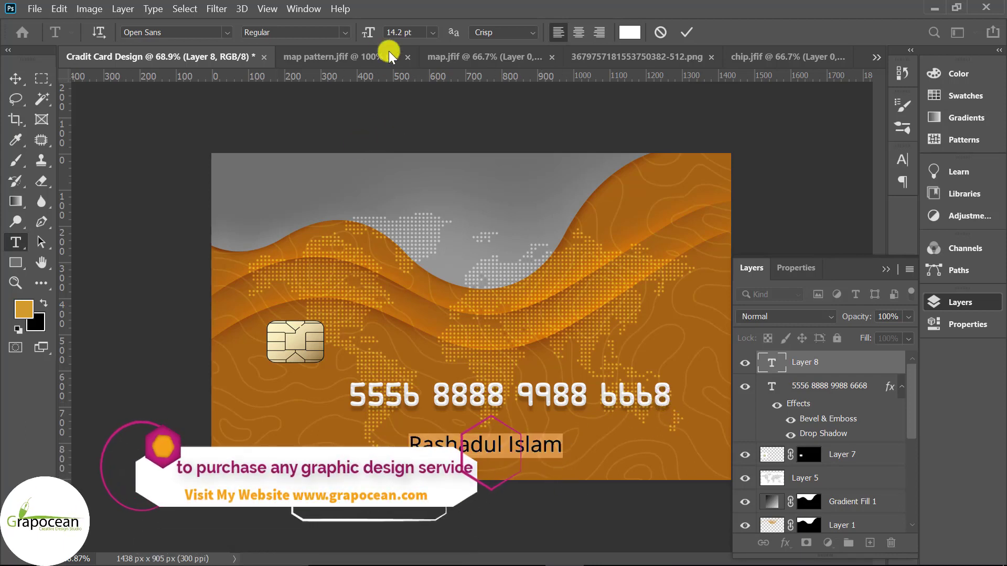
drag(368, 32, 364, 35)
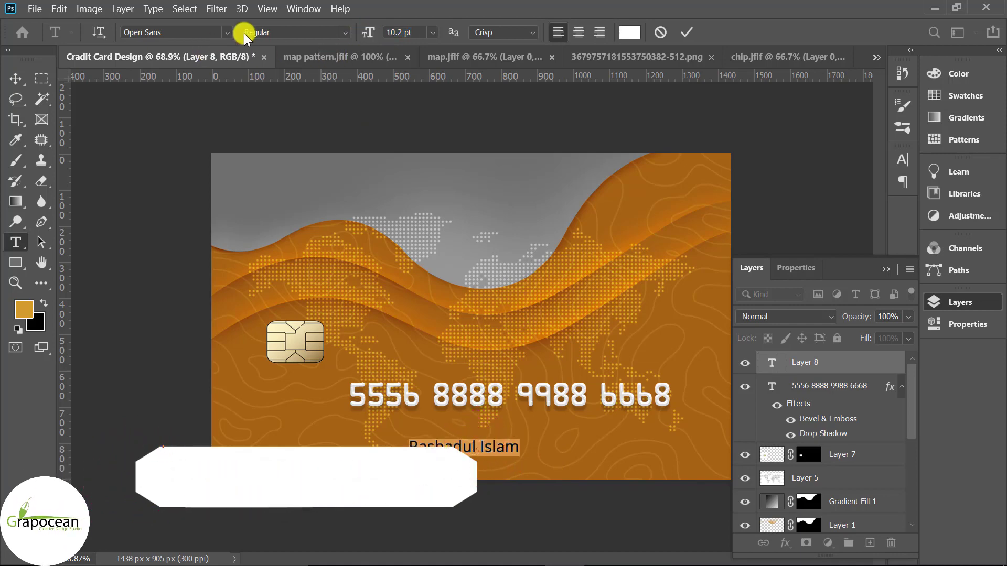
click(344, 32)
click(319, 97)
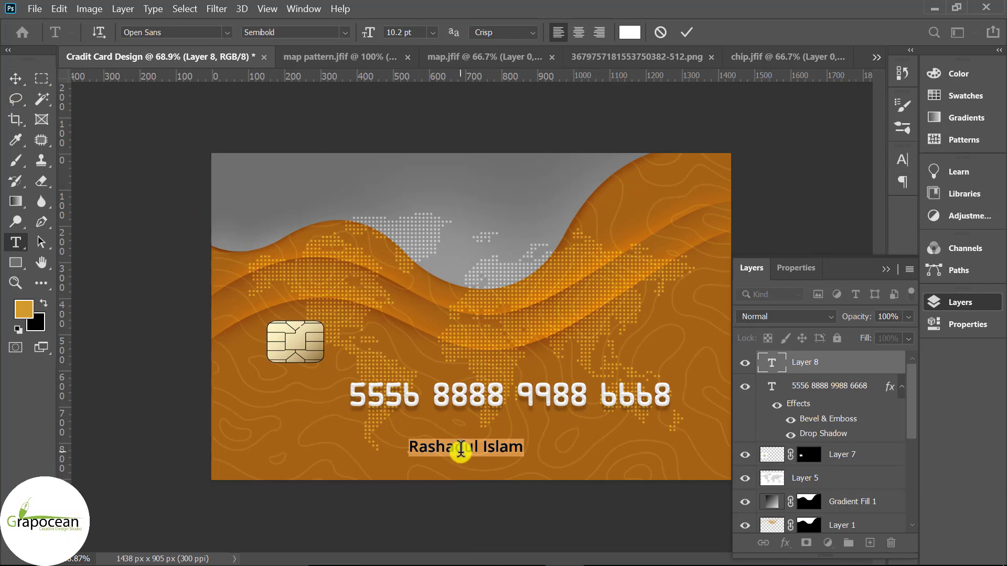
drag(523, 446, 239, 432)
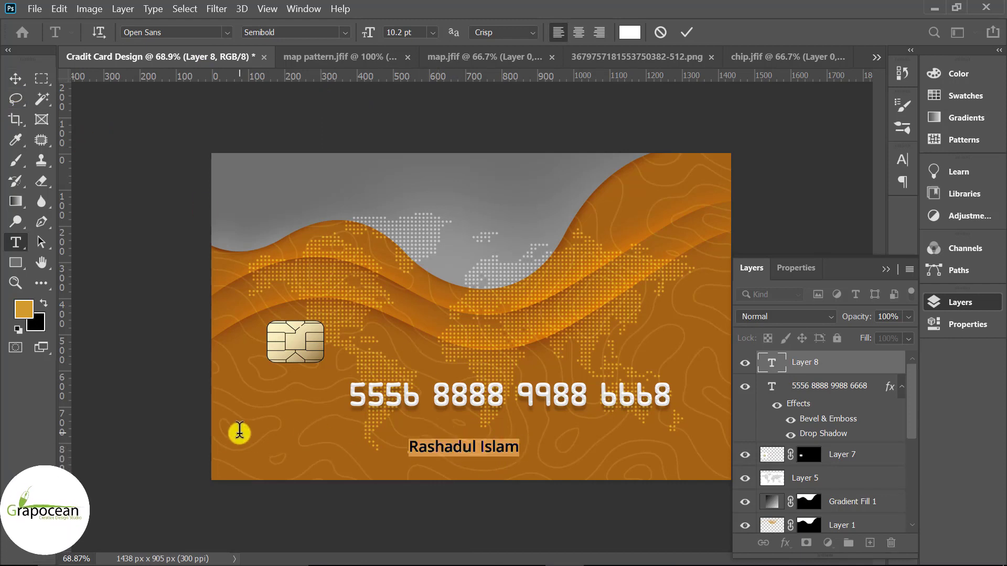
click(17, 78)
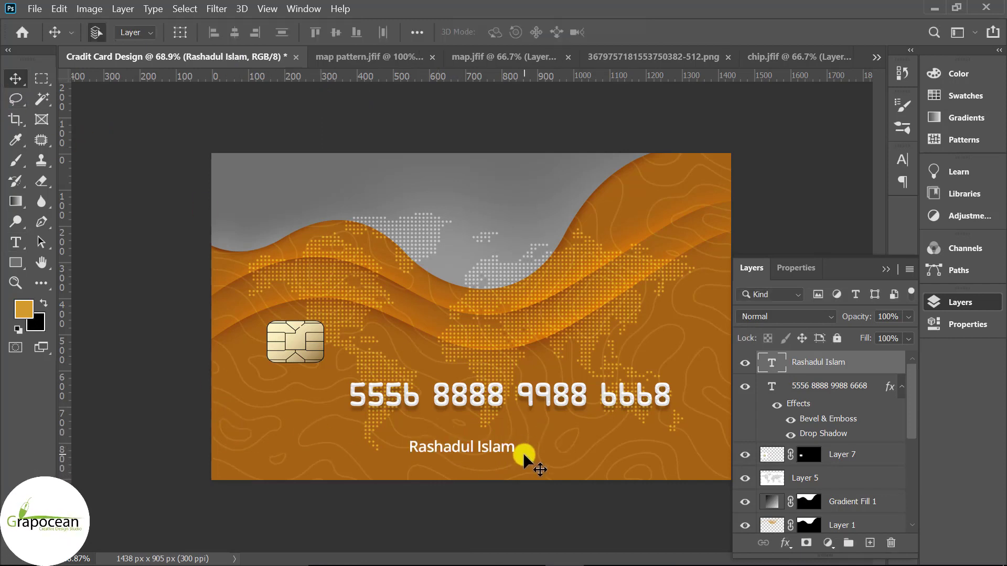
mouse_move(523, 452)
mouse_down()
mouse_move(319, 452)
mouse_move(340, 461)
mouse_up()
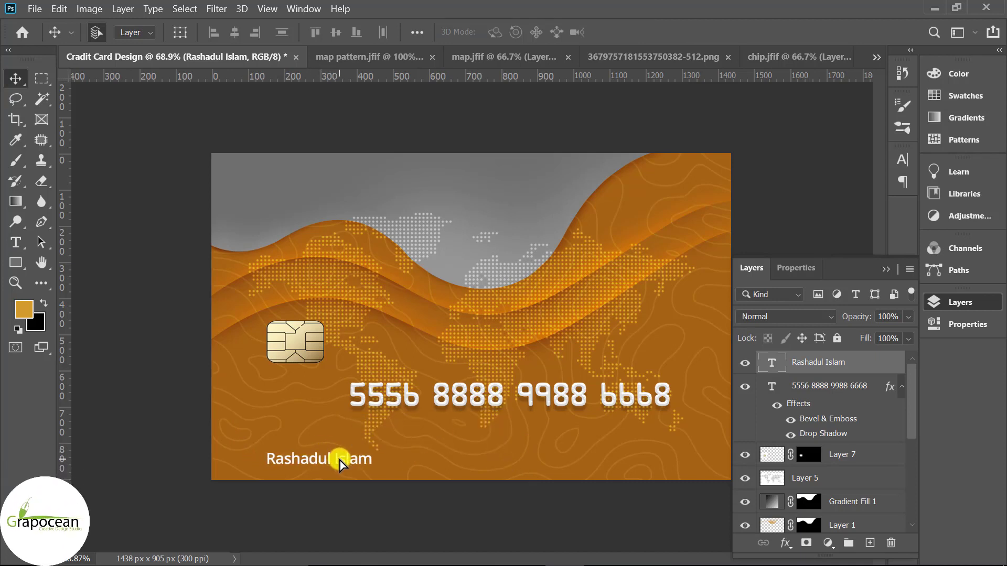
key(ctrl+semicolon)
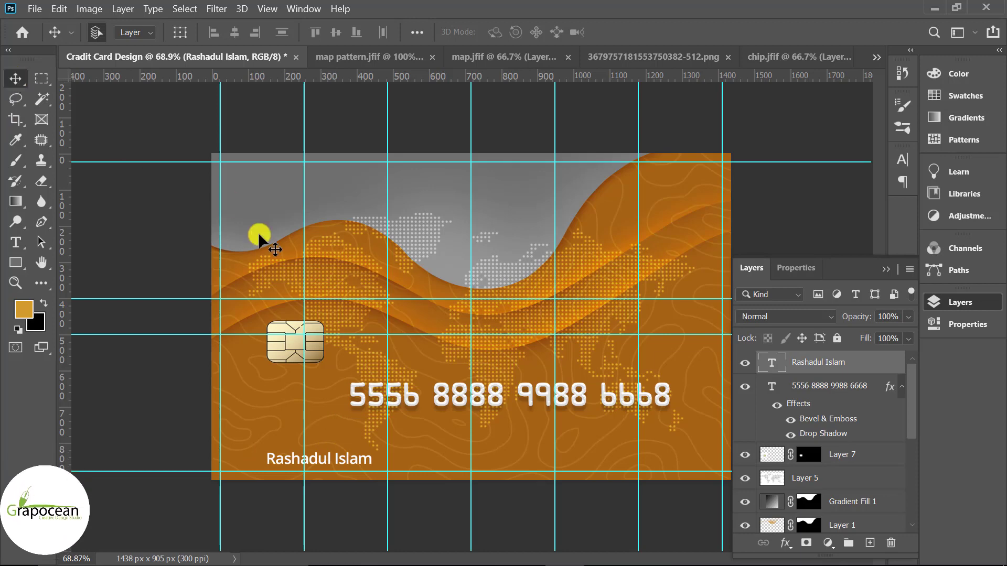
key(ctrl+plus)
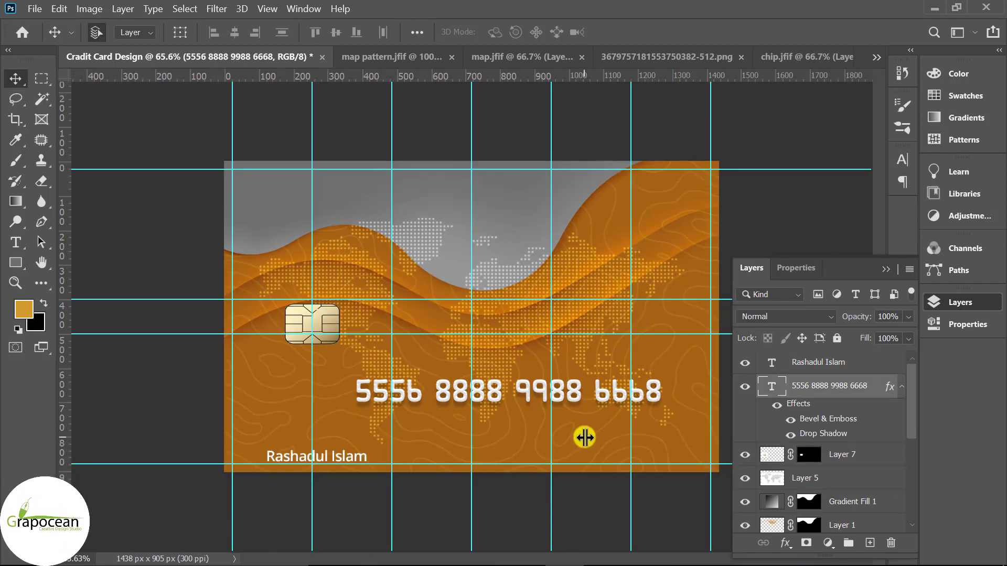
Bring the Mastercard logo into the card, scaled to 47.82% at the top right.
click(804, 55)
click(568, 57)
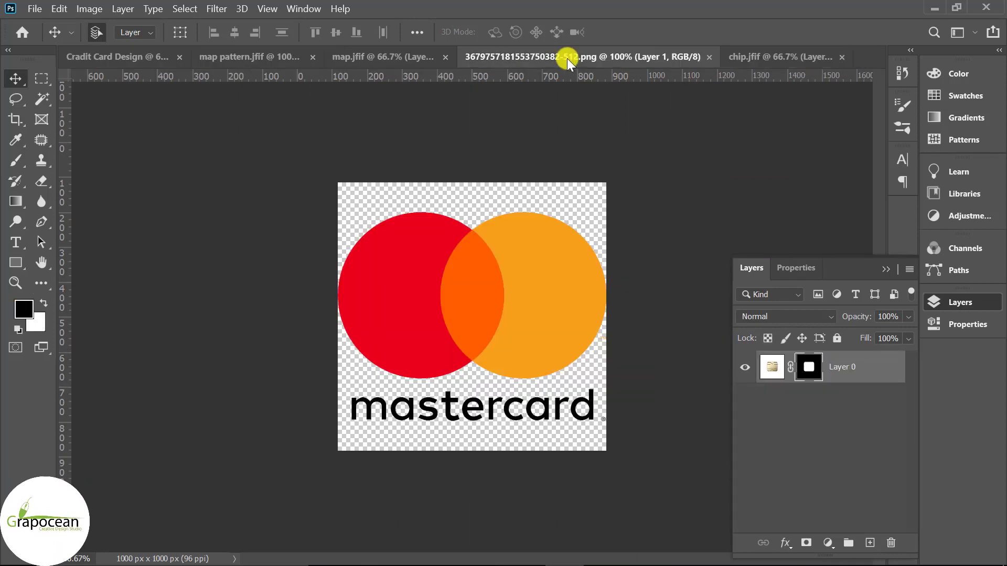
mouse_move(496, 275)
mouse_down()
mouse_move(108, 62)
mouse_move(461, 209)
mouse_move(495, 252)
mouse_up()
key(ctrl+t)
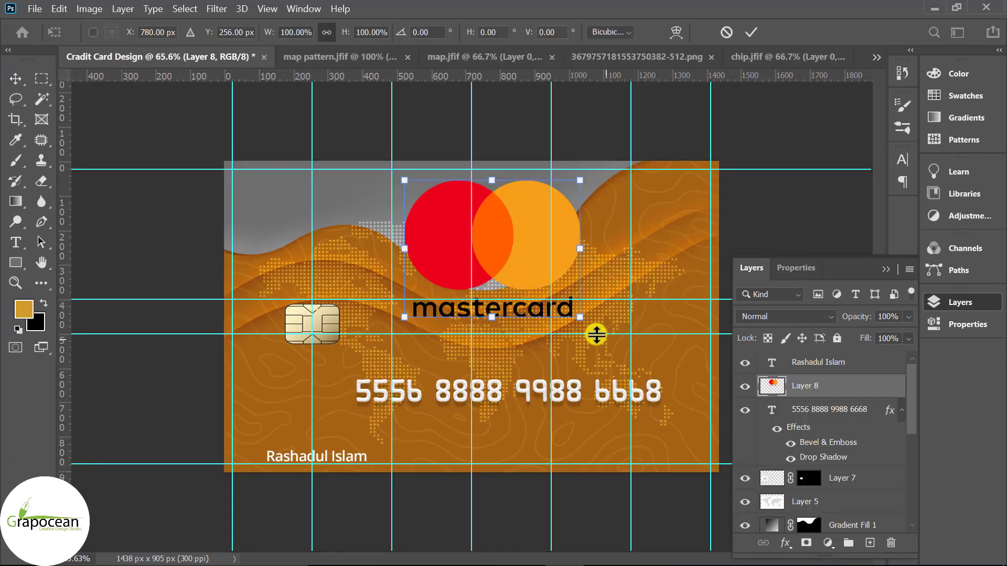
mouse_move(594, 333)
mouse_down()
mouse_move(528, 304)
mouse_move(517, 219)
mouse_move(667, 241)
mouse_move(654, 239)
mouse_up()
click(752, 32)
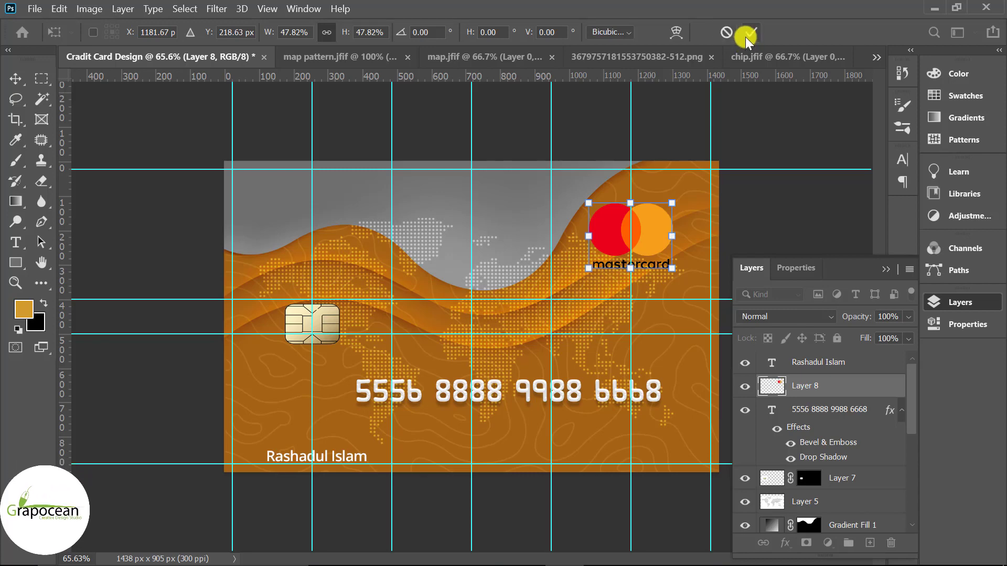
key(ctrl+semicolon)
Duplicate the name text and change it to 'Valid From 06/25'.
click(839, 435)
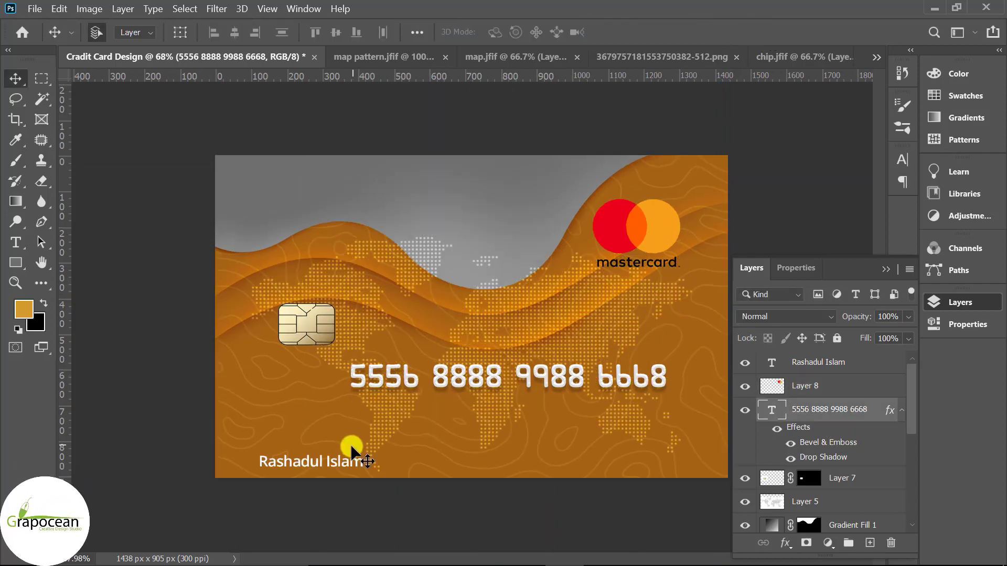
scroll(336, 472, up, 2)
alt+drag(317, 489, 413, 443)
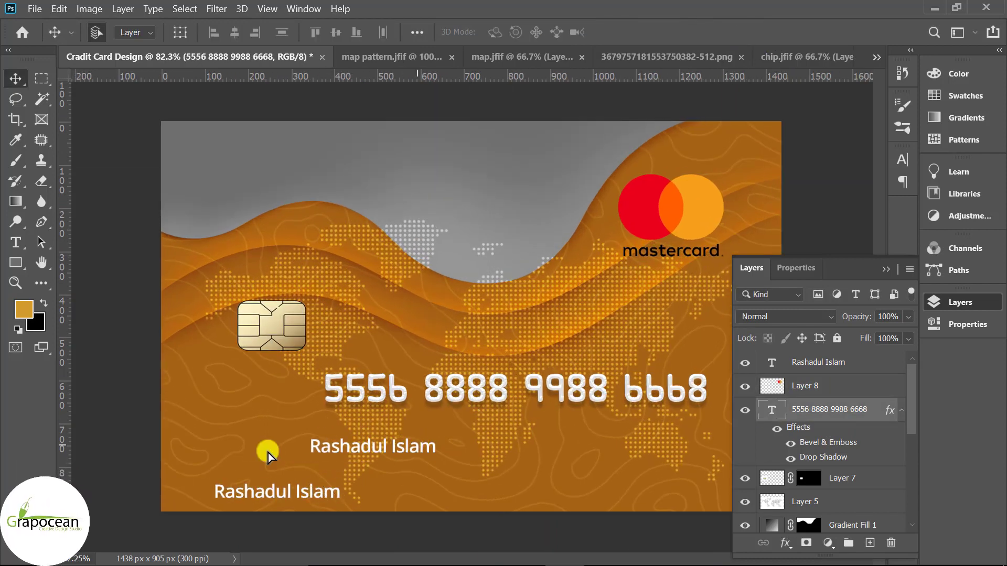
key(t)
click(312, 446)
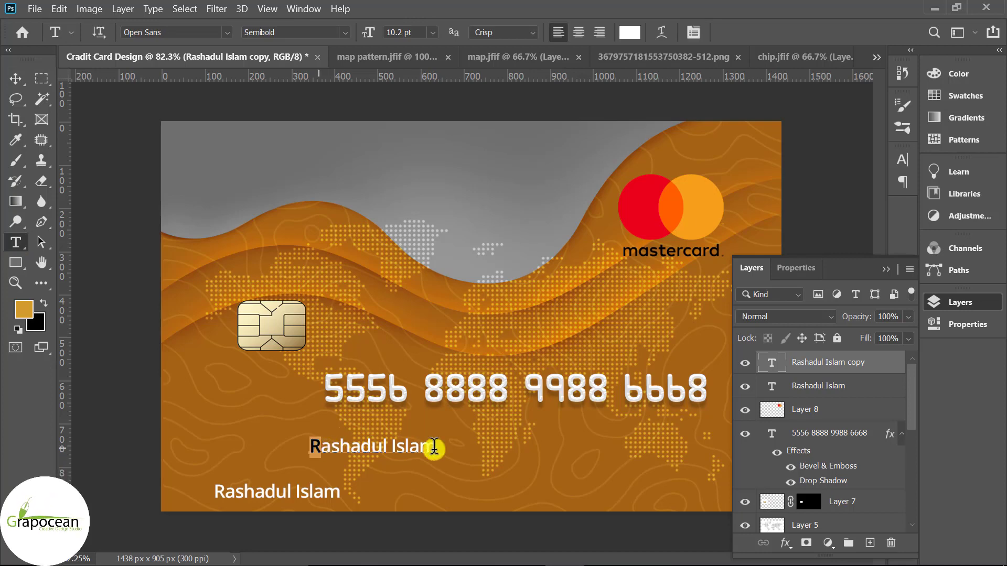
key(ctrl+a)
text(Va)
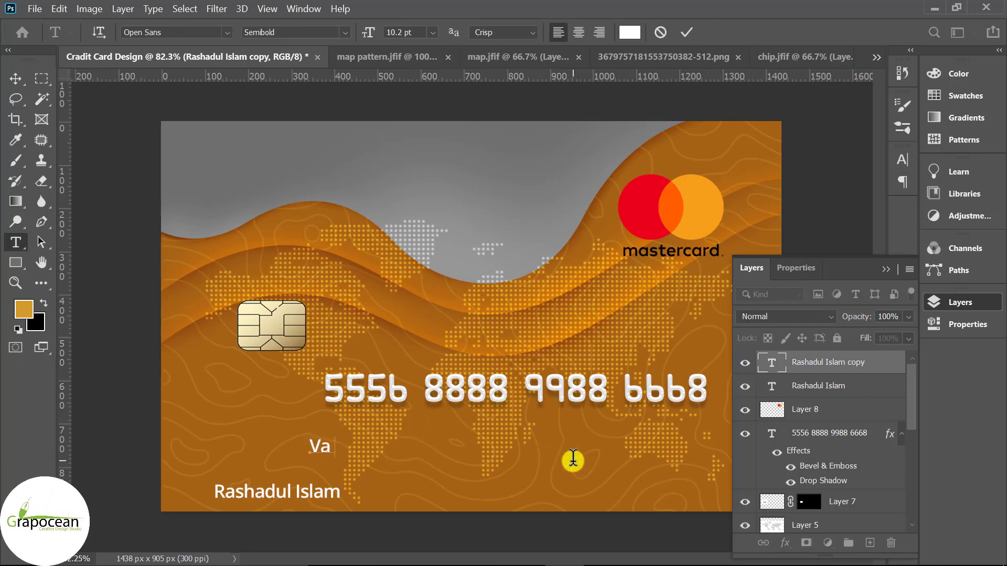
text(lid)
text( From )
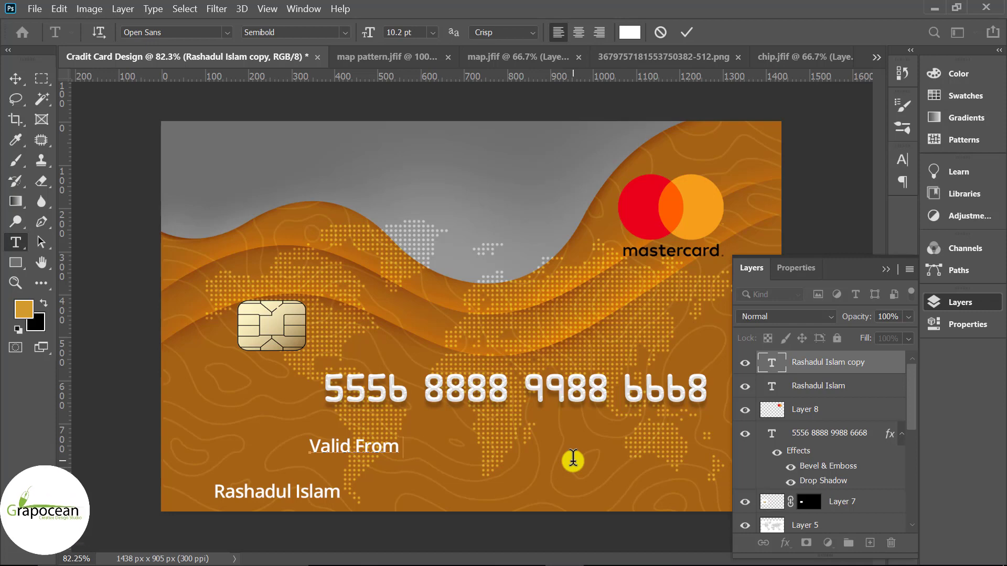
text(19)
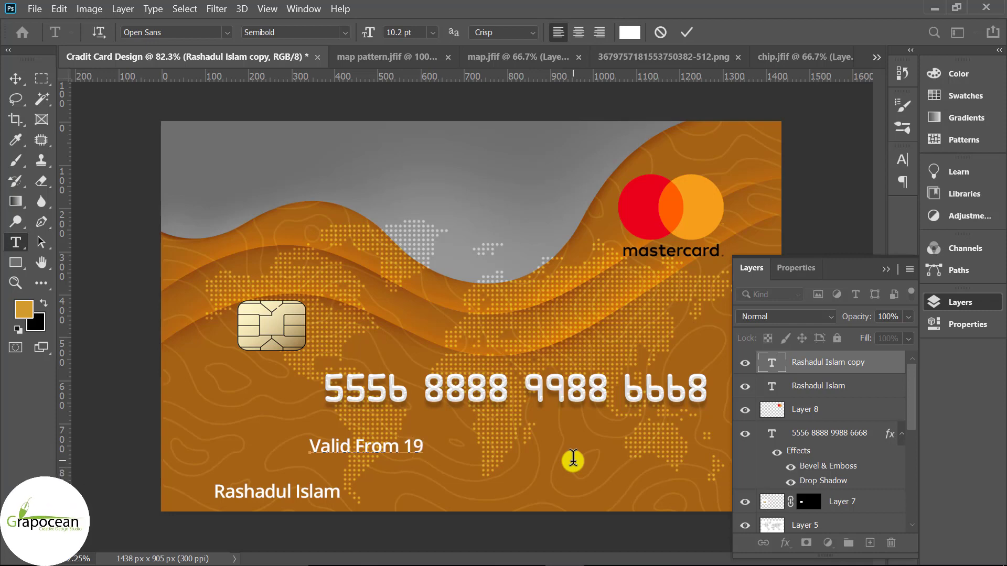
key(BackSpace)
key(BackSpace)
text(/)
click(365, 427)
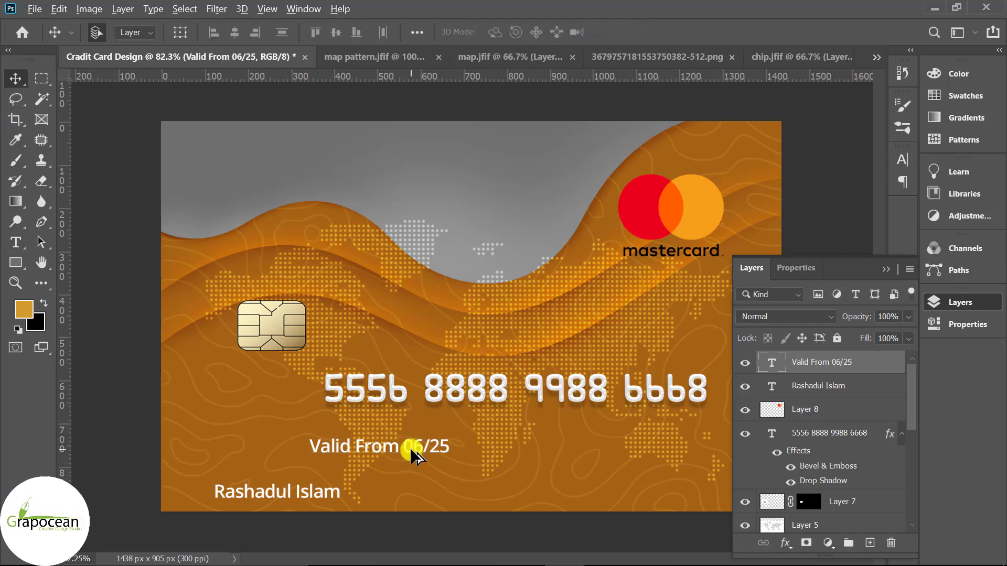
Add a 'Valid Thru 06/50' copy beside it and scale both date lines to about 70%.
drag(542, 448, 571, 445)
key(t)
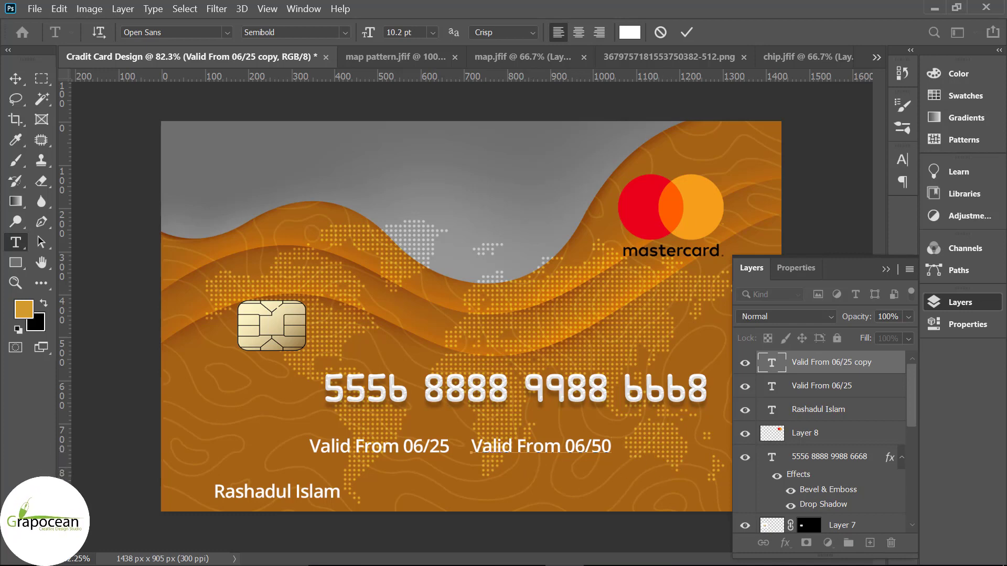
key(ctrl+Return)
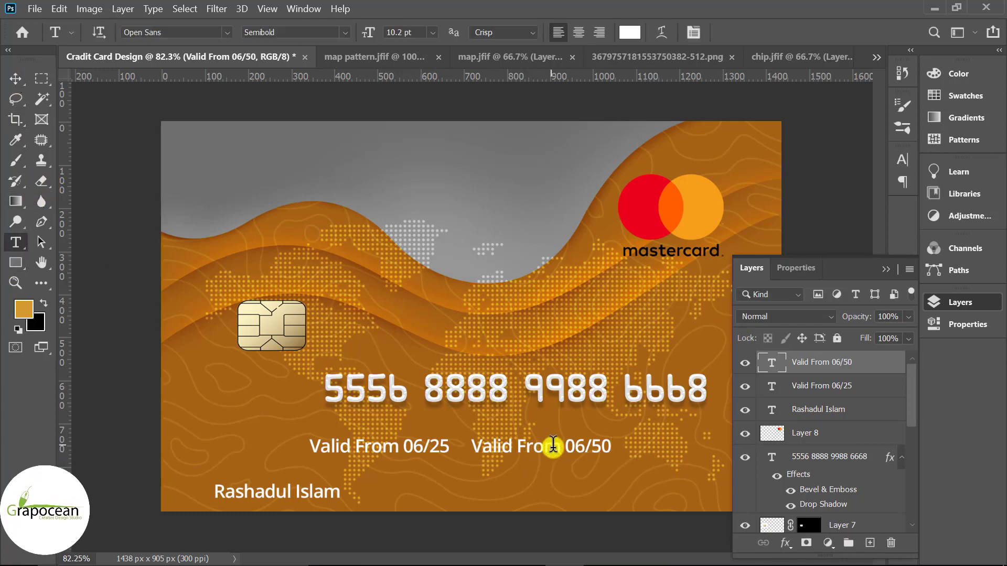
double_click(521, 448)
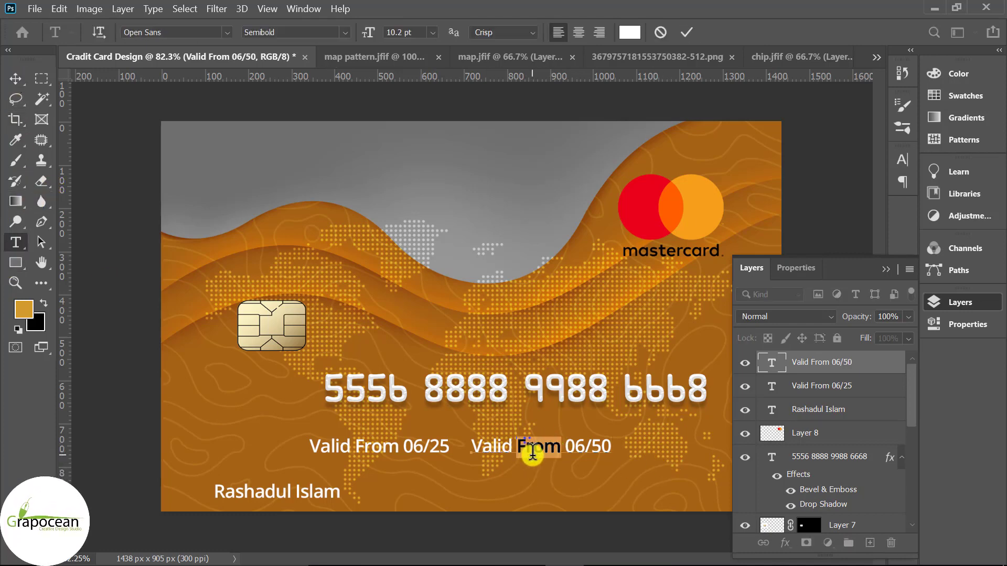
key(BackSpace)
text(Thru)
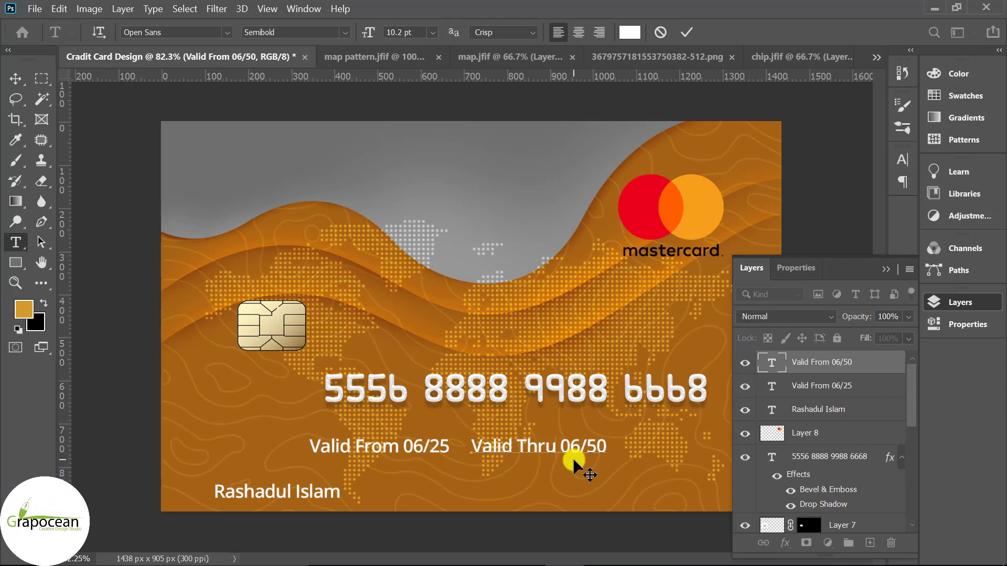
scroll(573, 458, down, 2)
ctrl+click(839, 387)
key(ctrl+t)
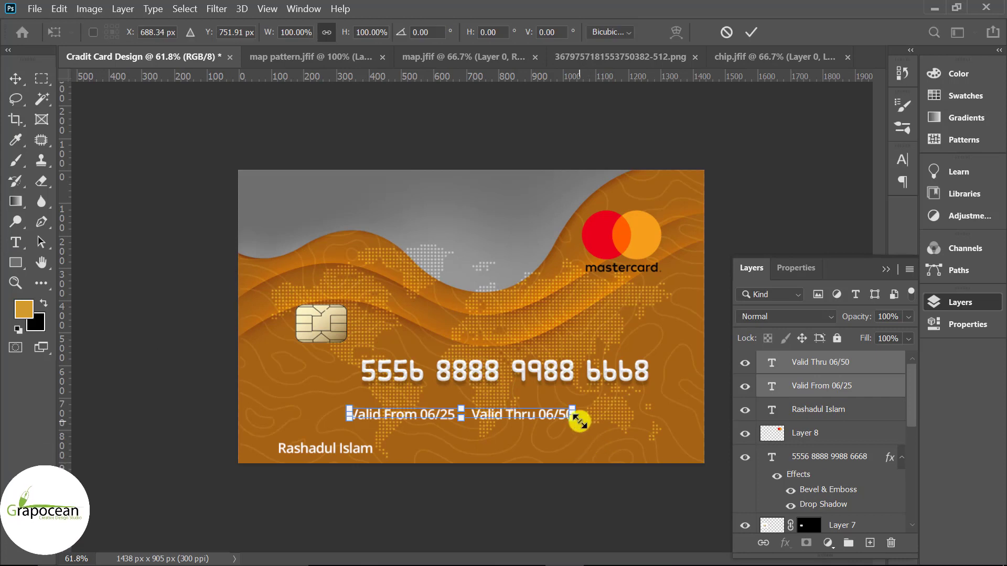
drag(577, 419, 540, 414)
Draw a polygon triangle near the chip and shrink a copy of it.
click(574, 310)
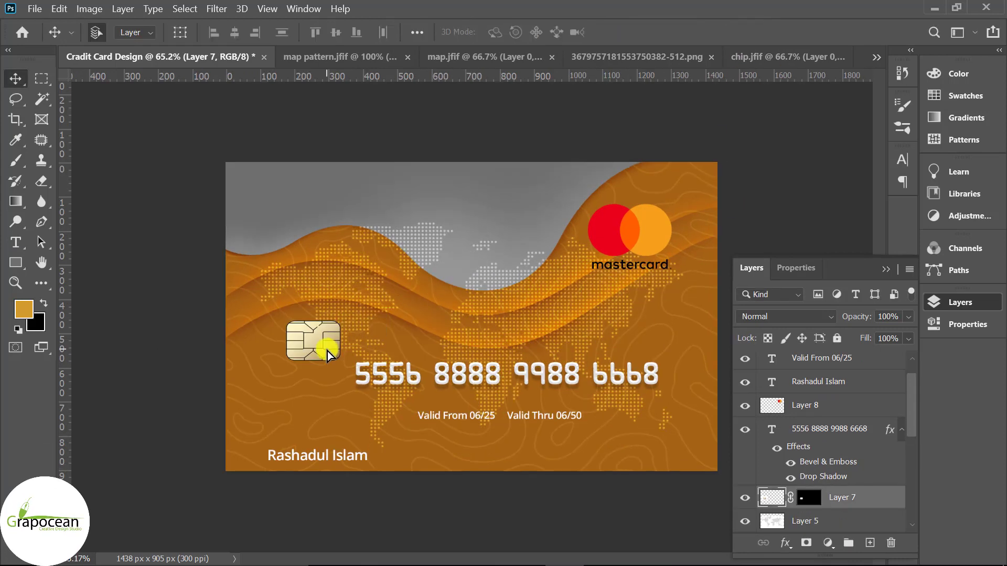
click(18, 259)
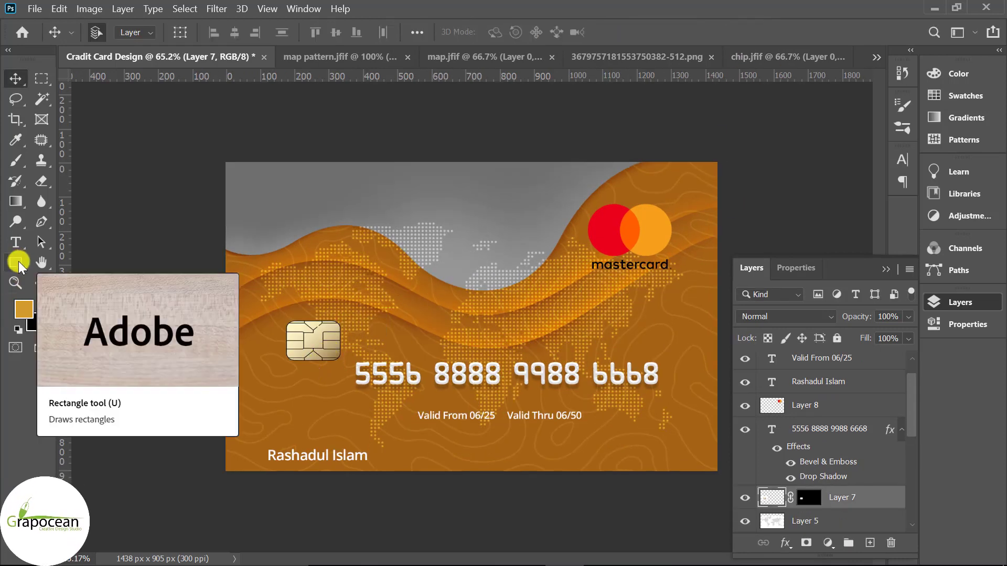
click(84, 306)
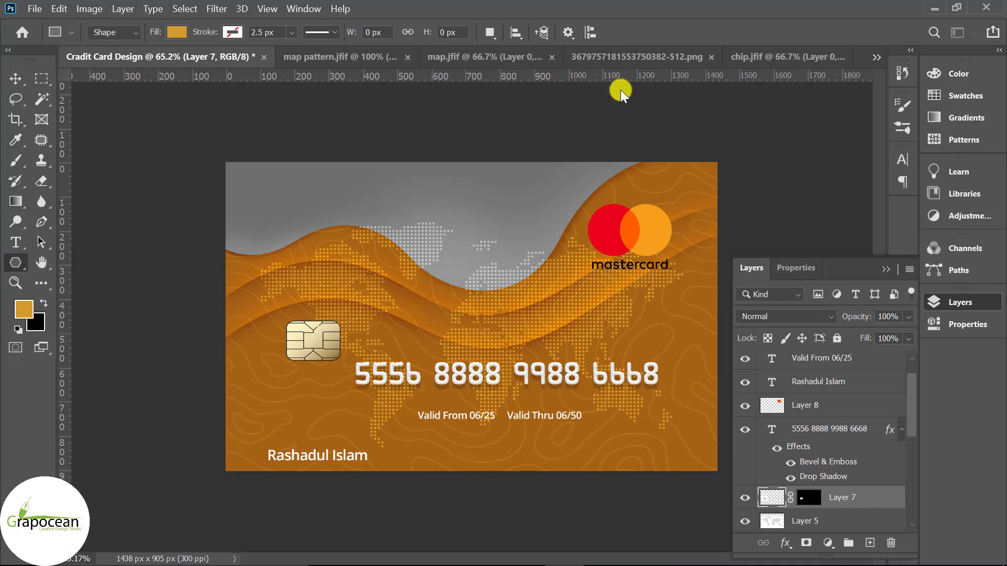
mouse_move(276, 336)
mouse_down()
mouse_move(285, 348)
mouse_move(266, 345)
mouse_move(418, 328)
mouse_move(629, 355)
mouse_up()
click(14, 80)
key(ctrl+t)
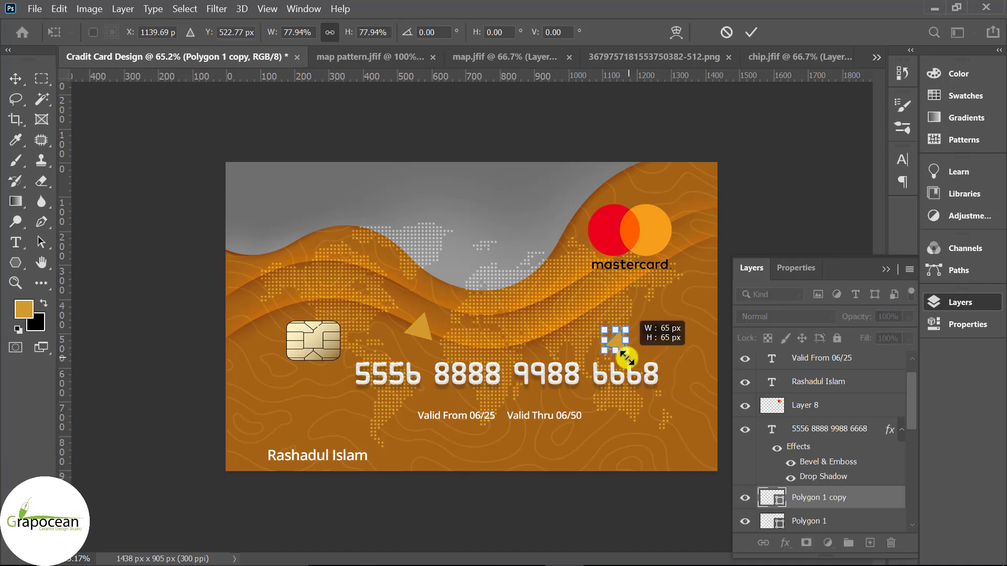
click(751, 32)
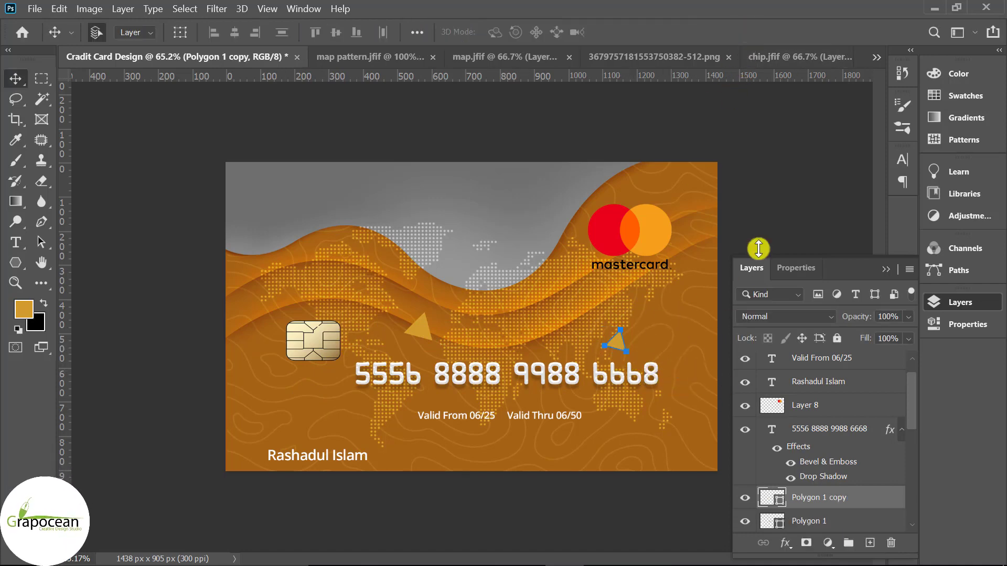
click(650, 341)
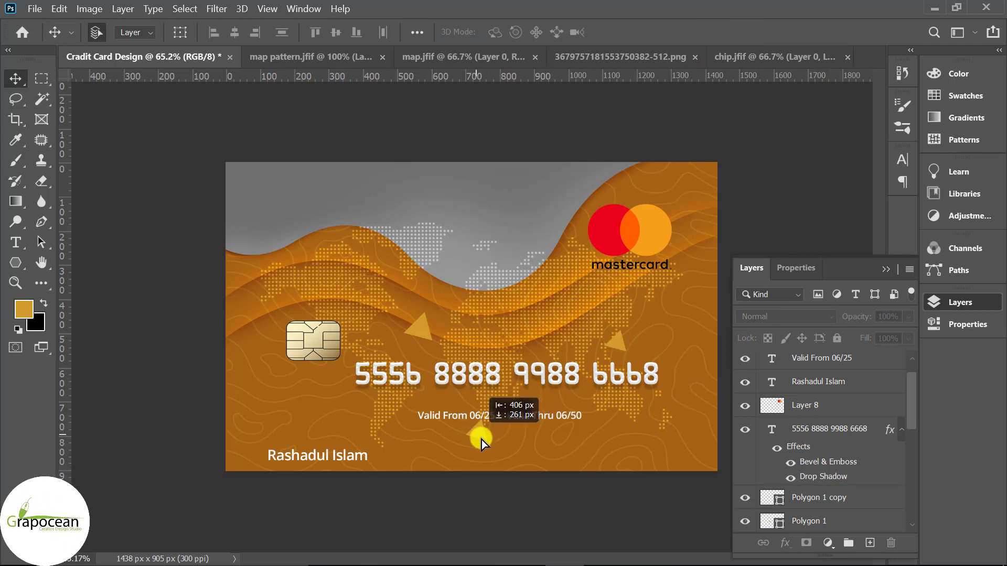
Place another smaller triangle copy below the date lines.
drag(481, 439, 497, 442)
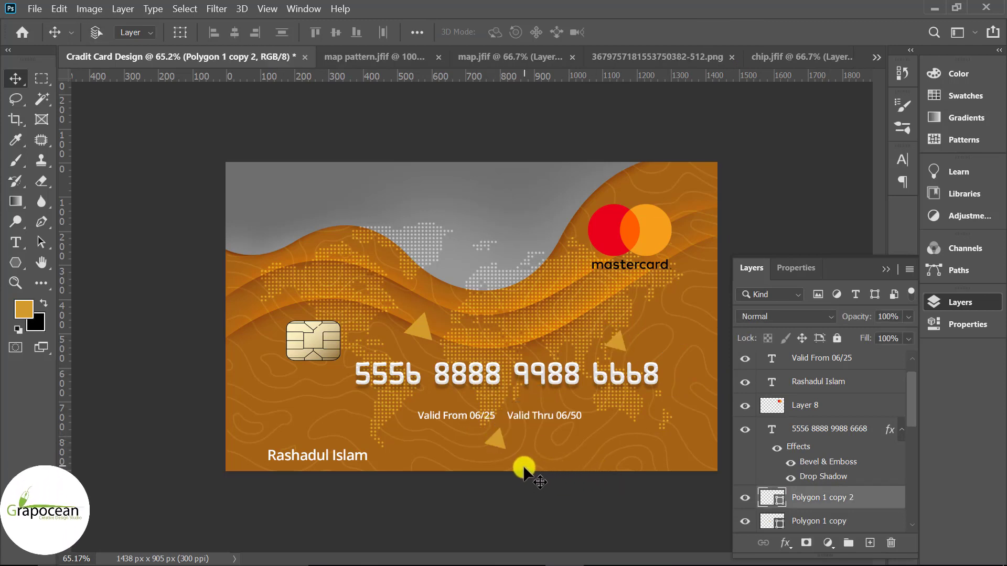
key(ctrl+t)
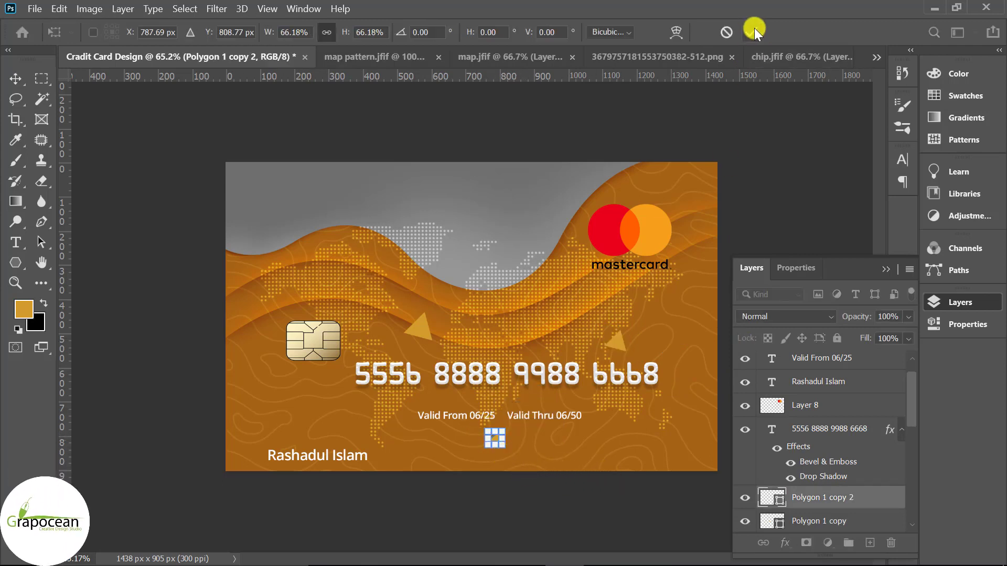
click(751, 32)
scroll(551, 435, down, 2)
scroll(561, 498, down, 3)
scroll(551, 486, up, 2)
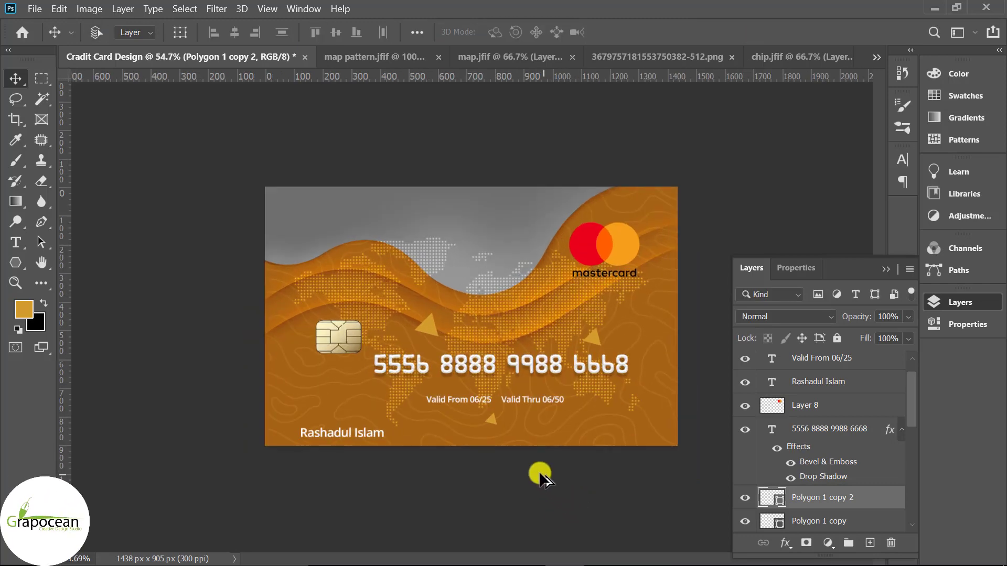
scroll(503, 419, up, 2)
Put a triangle copy at the card's top left, rotated -60° and slightly enlarged.
drag(297, 204, 298, 201)
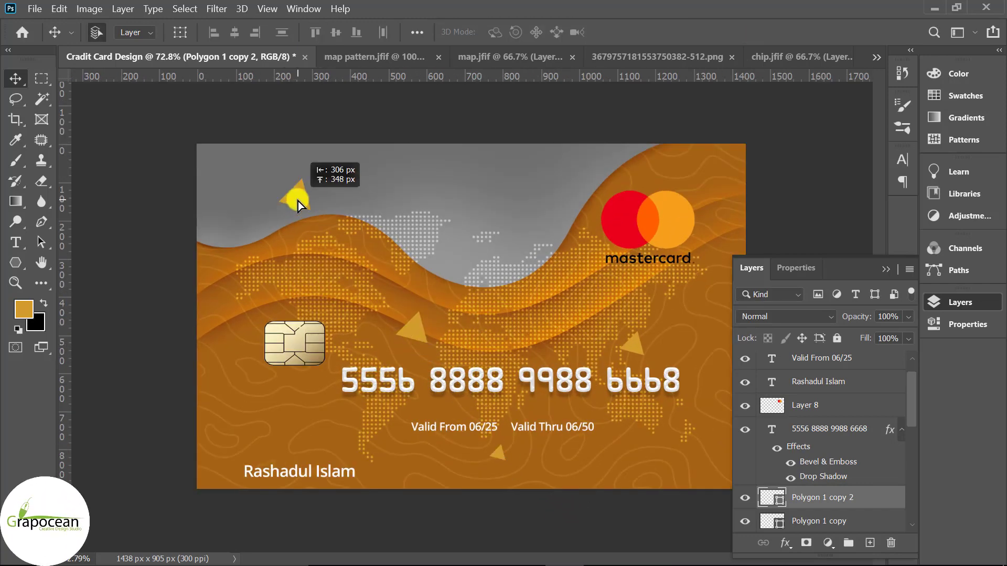
key(ctrl+t)
drag(346, 265, 367, 188)
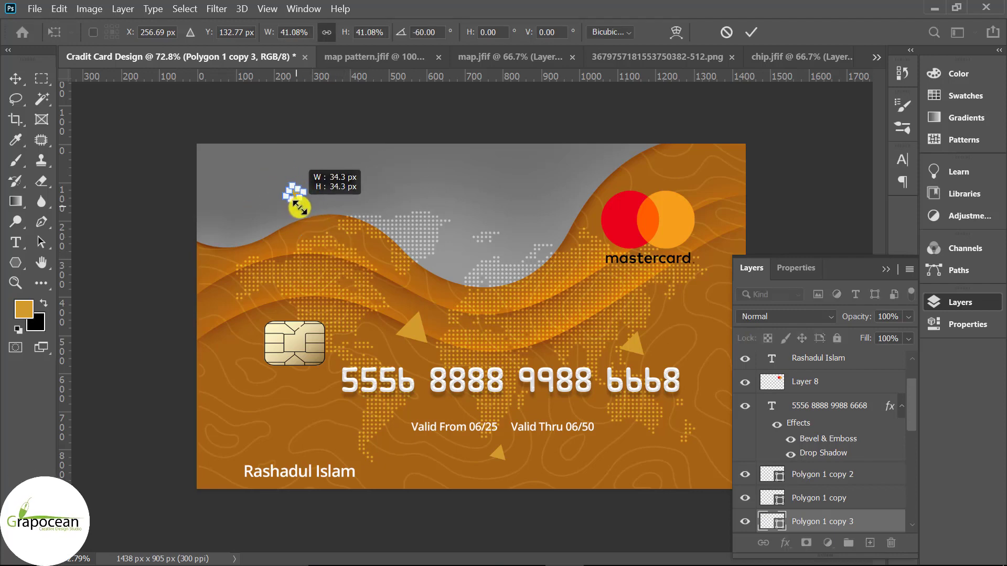
mouse_move(321, 209)
mouse_down()
mouse_move(308, 214)
mouse_move(331, 225)
mouse_up()
key(Return)
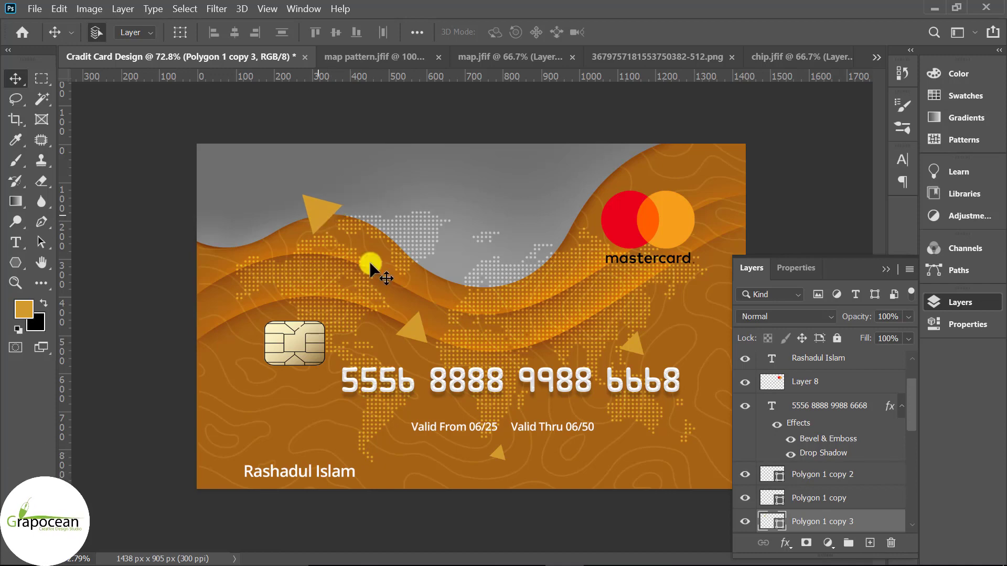
scroll(472, 336, down, 3)
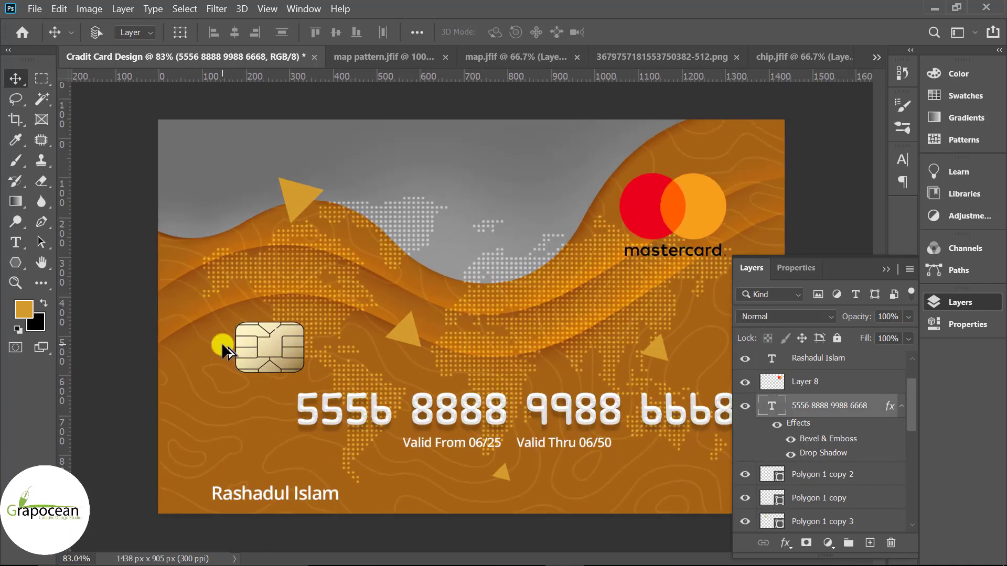
Move the yellow triangle copy just left of the chip for rotating and scaling.
click(15, 263)
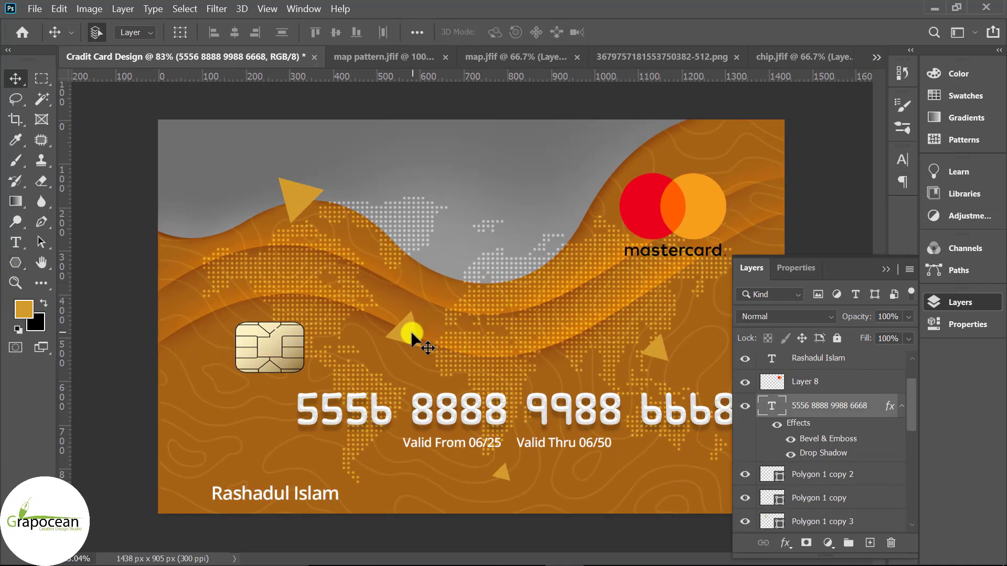
mouse_move(405, 330)
mouse_down()
mouse_move(142, 367)
mouse_move(134, 350)
mouse_move(144, 340)
mouse_up()
key(ctrl+t)
scroll(210, 375, up, 2)
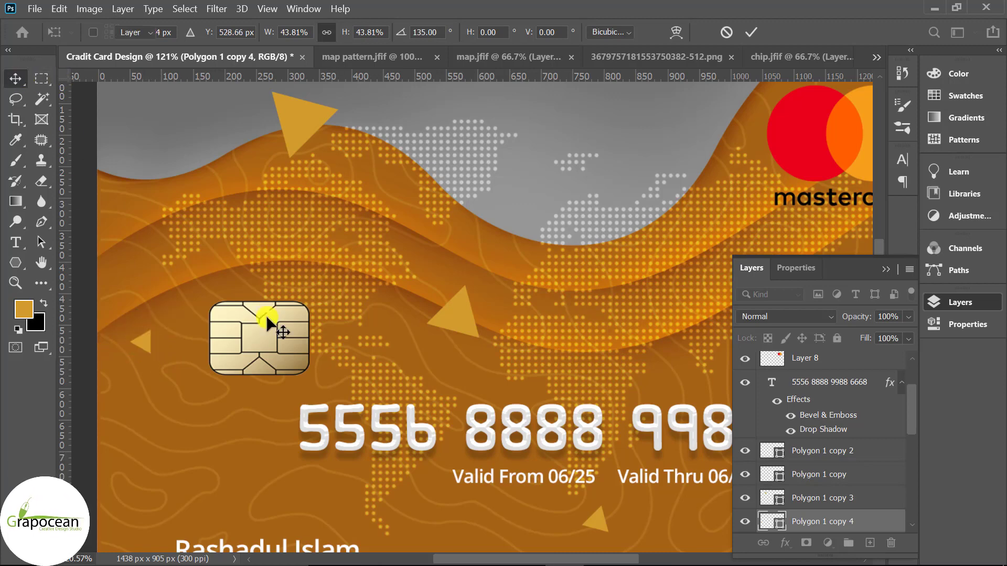
Confirm the triangle's transform and give it a black 000000 Color Overlay.
key(Return)
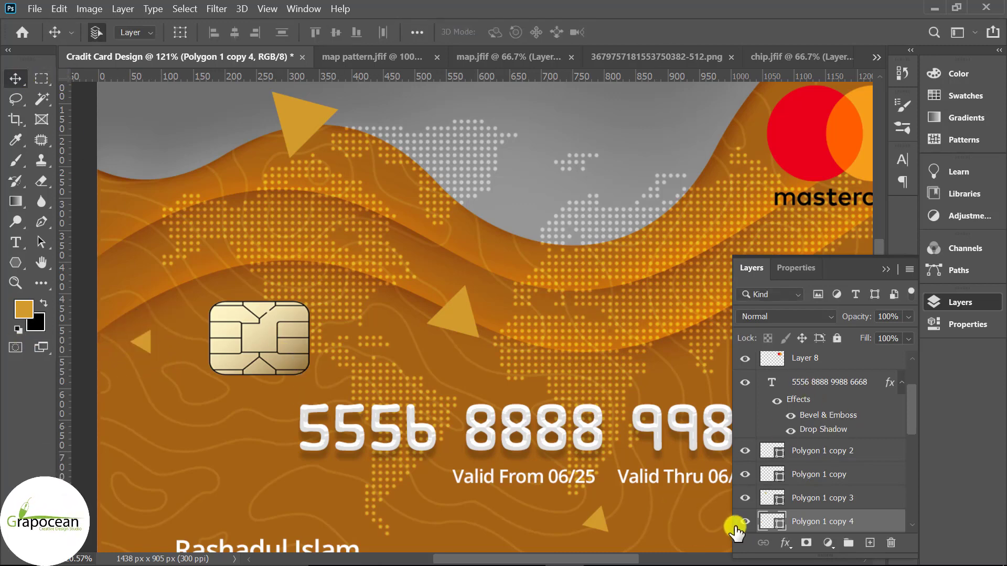
right_click(818, 522)
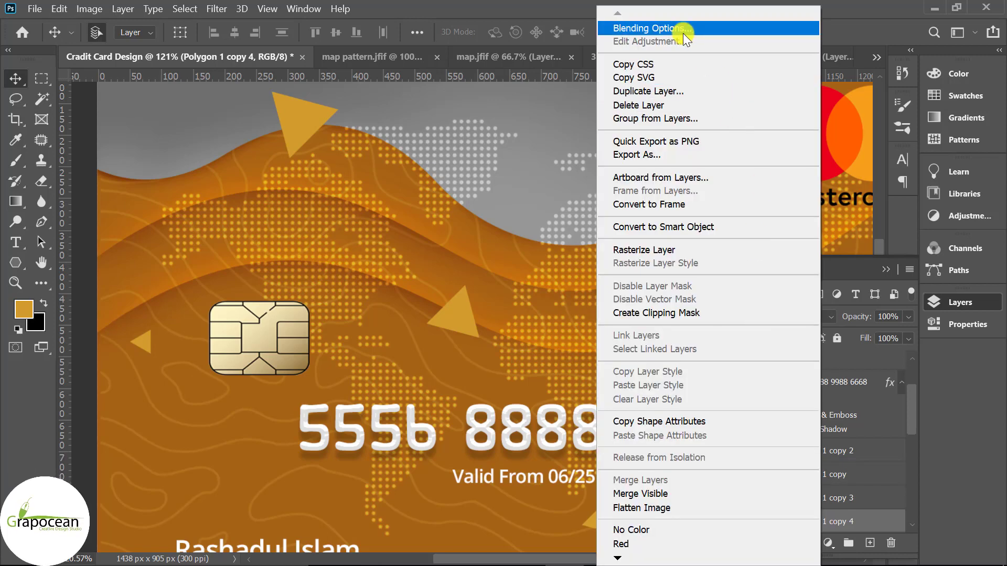
click(613, 267)
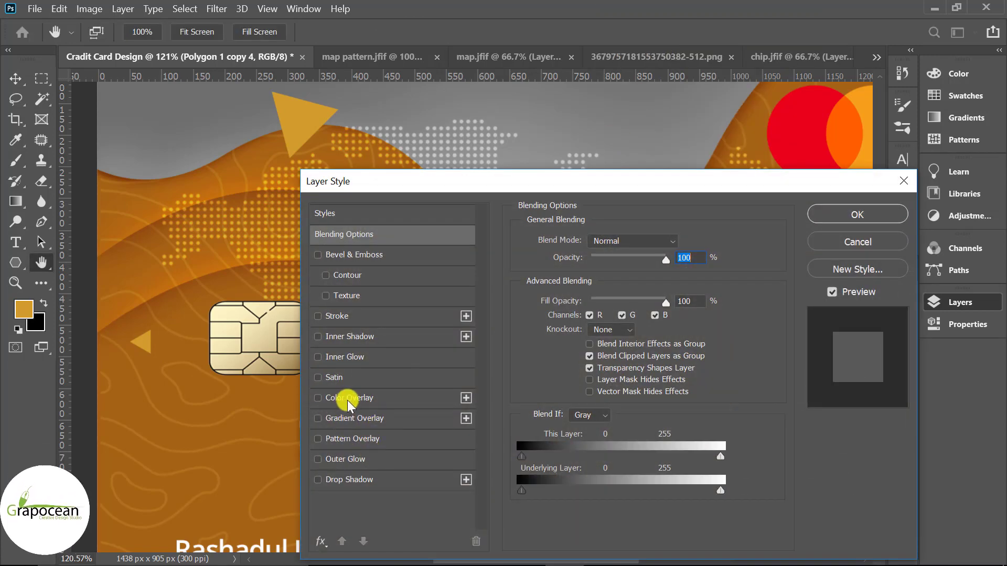
click(348, 399)
click(681, 243)
drag(556, 430, 518, 518)
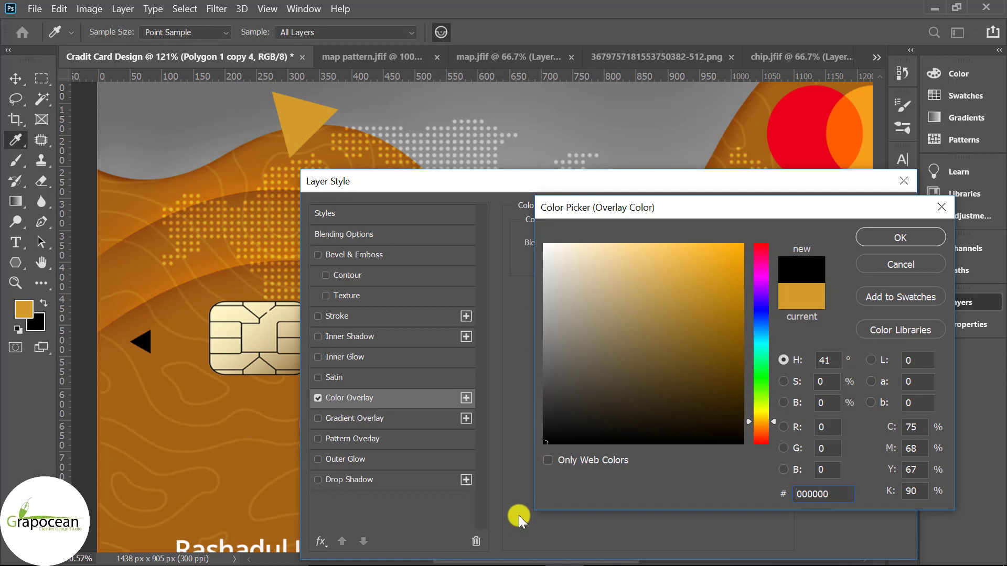
click(900, 238)
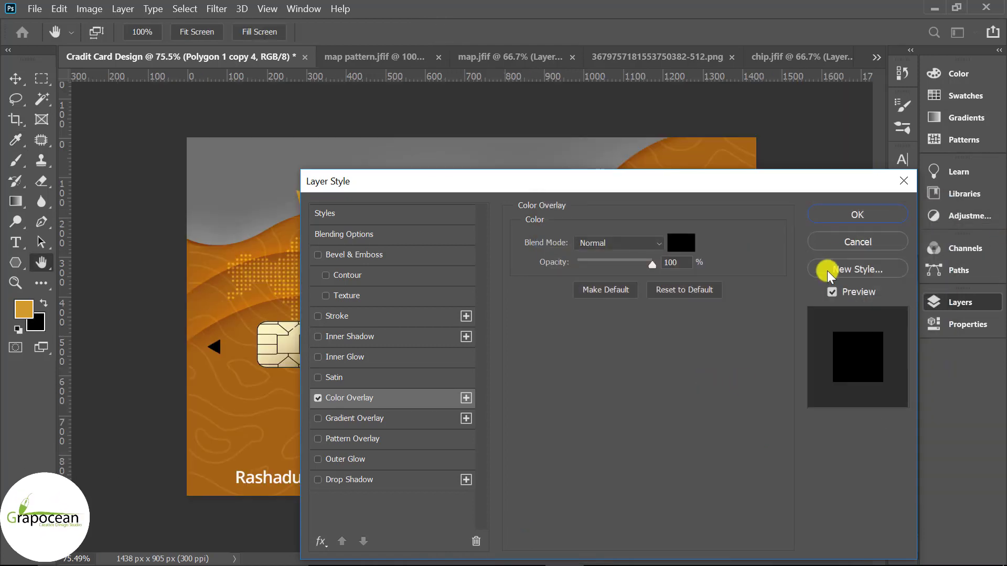
click(844, 231)
Nudge the black triangle slightly to the right.
key(v)
scroll(561, 426, down, 2)
scroll(225, 393, up, 3)
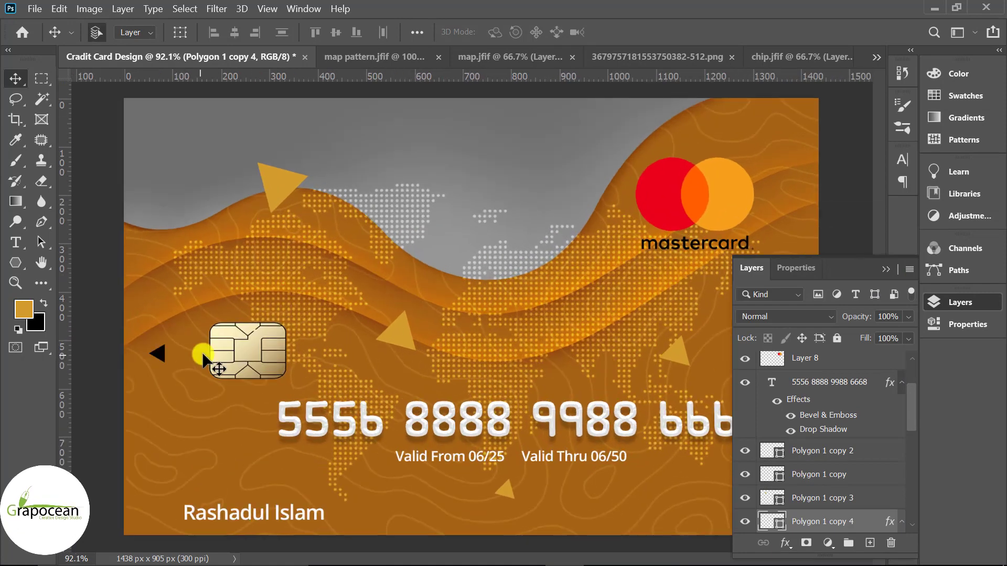
drag(168, 354, 177, 353)
Draw a full-width rectangle stripe at chip level and send it behind the chip.
click(17, 260)
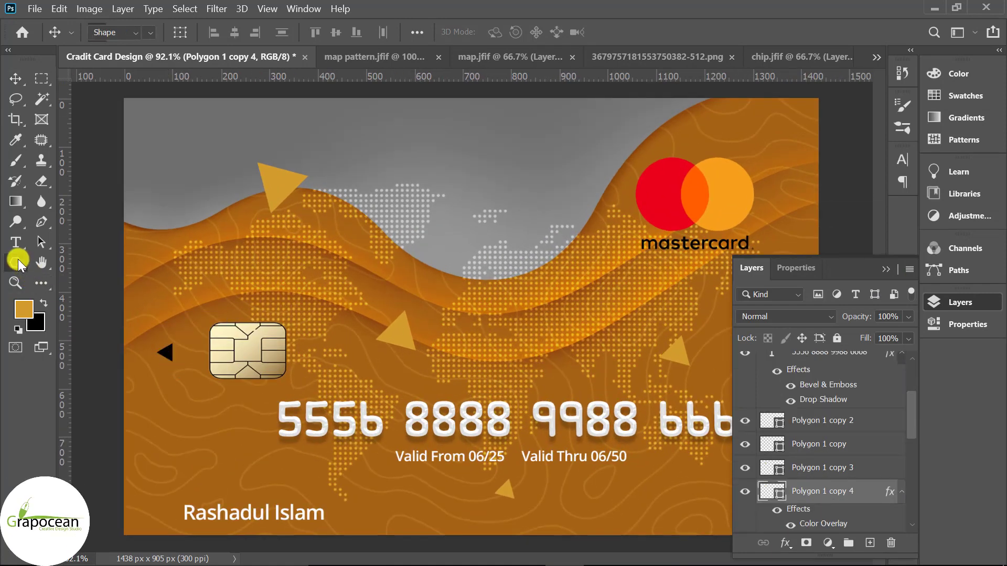
click(105, 262)
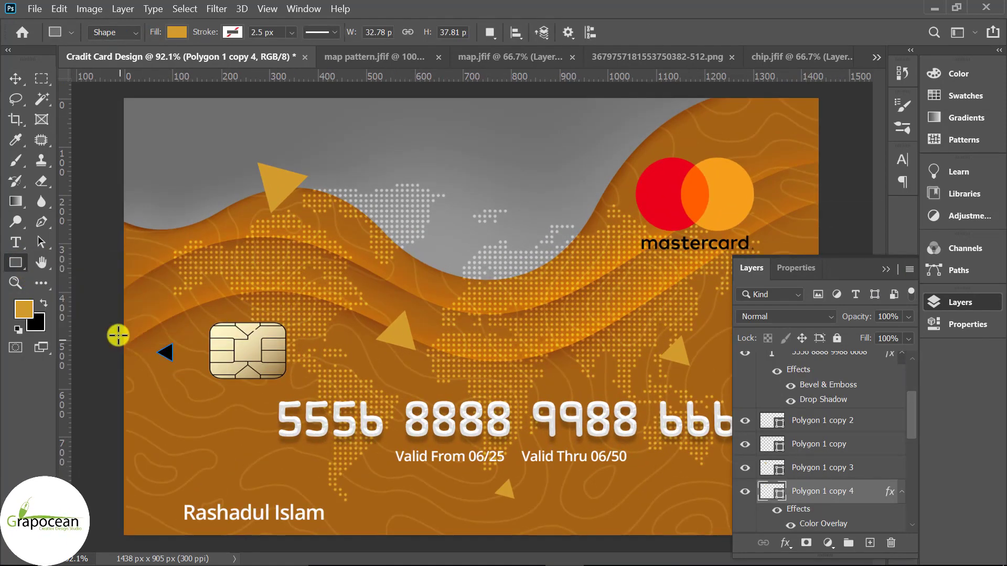
click(868, 540)
mouse_move(107, 338)
mouse_down()
mouse_move(739, 384)
mouse_move(885, 367)
mouse_up()
click(15, 78)
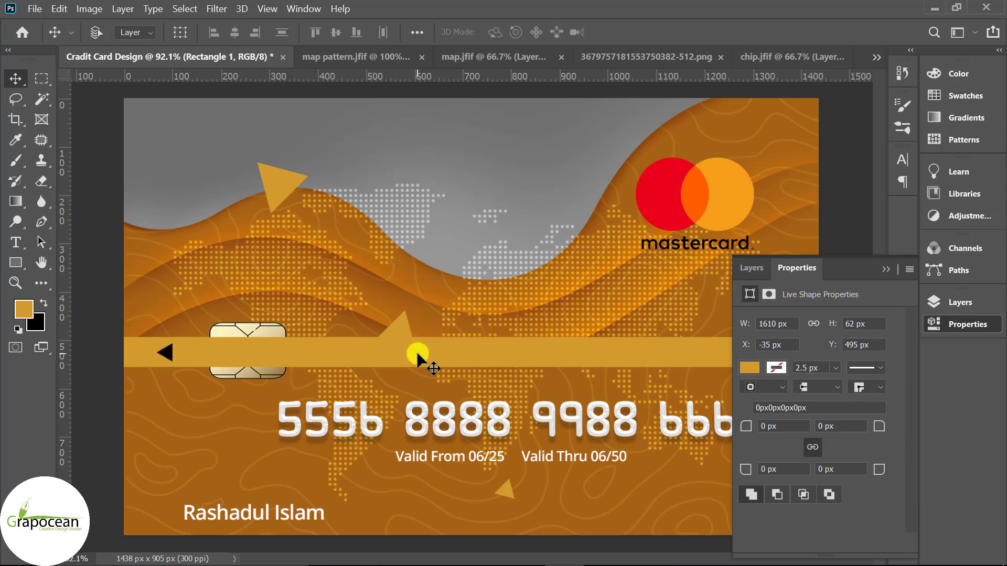
key(ctrl+bracketleft)
key(ctrl+bracketleft)
Make the gold stripe taller, about 95 px, and nudge it up slightly.
scroll(407, 358, down, 5)
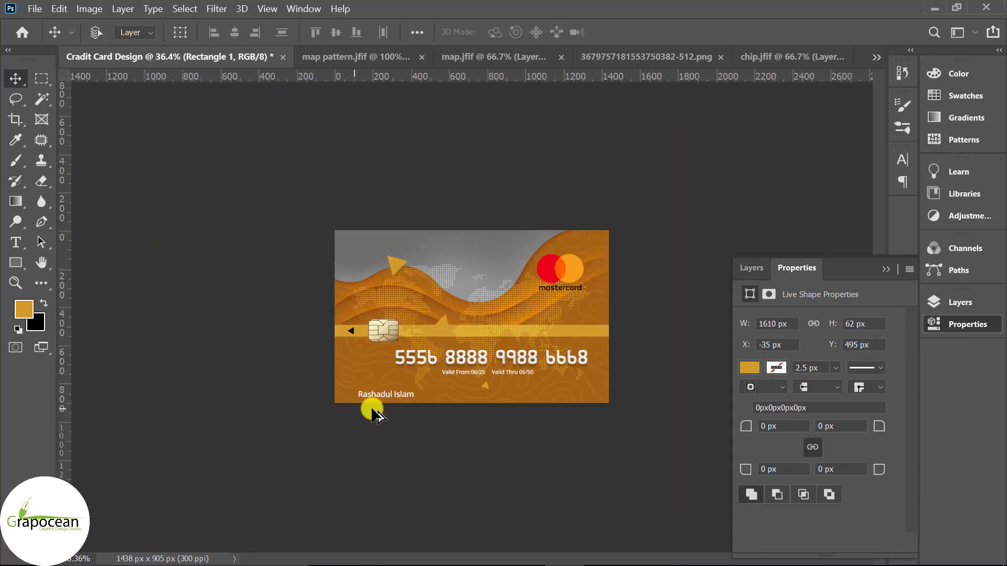
key(ctrl+0)
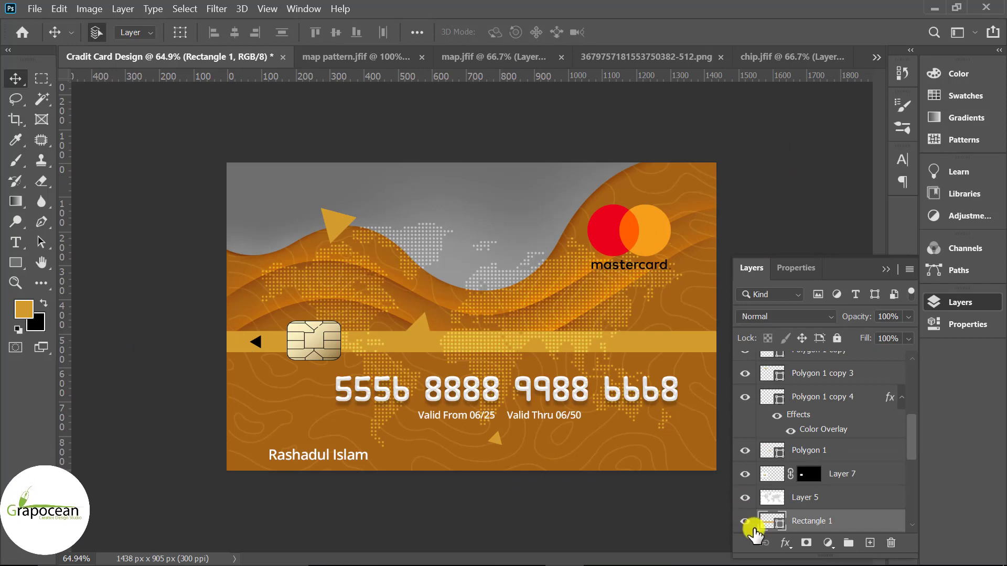
key(ctrl+t)
drag(487, 355, 490, 321)
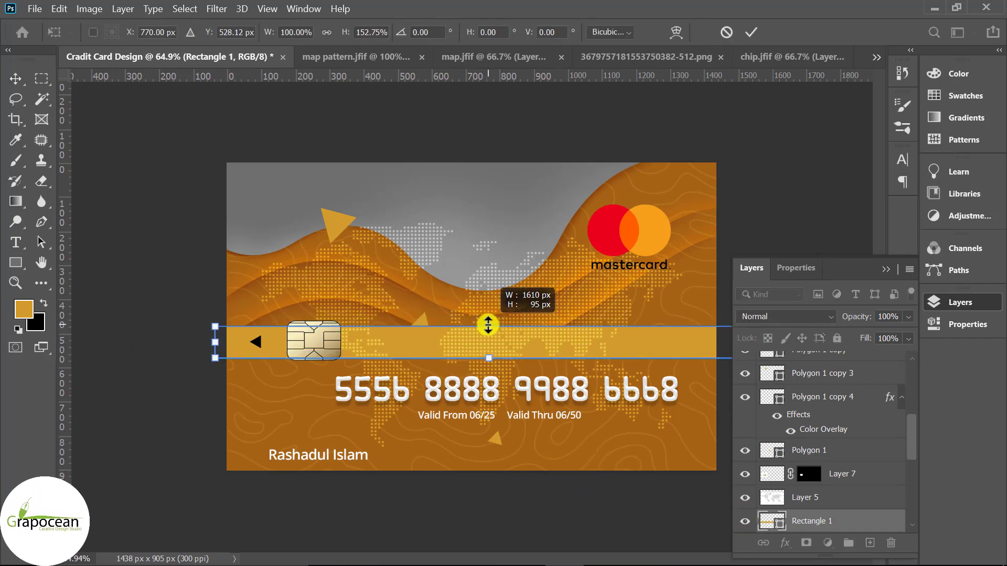
scroll(427, 361, up, 2)
key(Return)
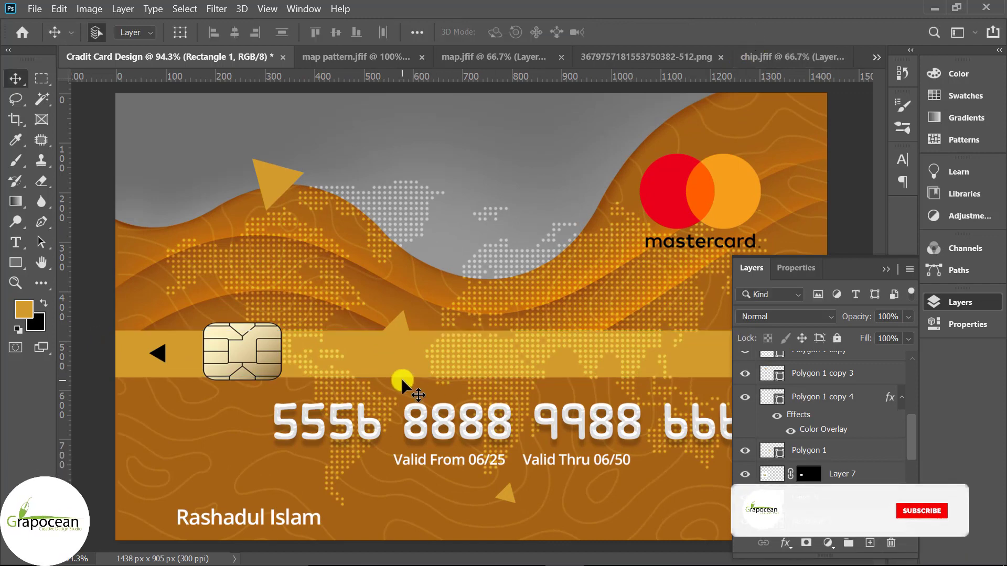
key(Up)
key(Up)
key(Up)
key(Up)
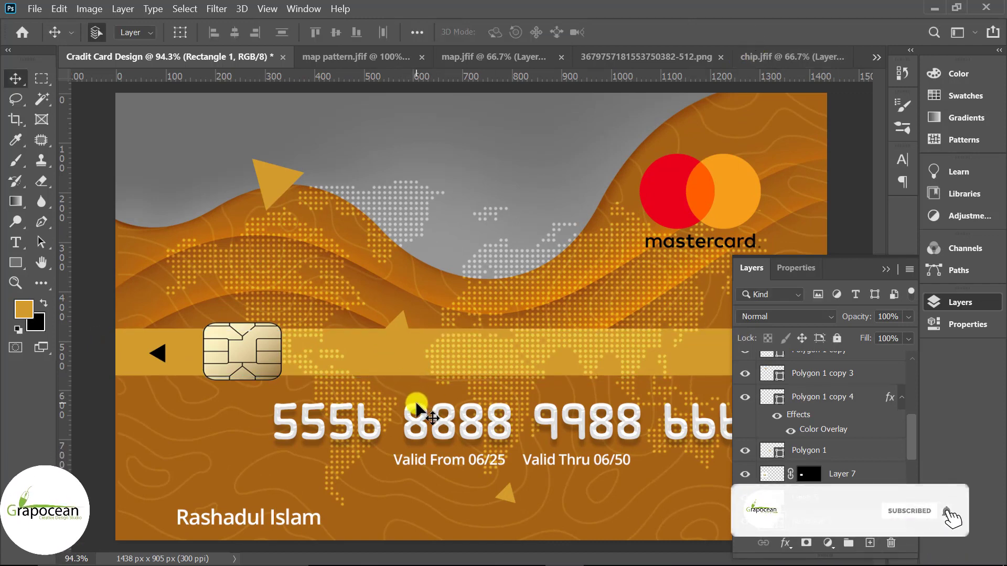
scroll(414, 412, down, 5)
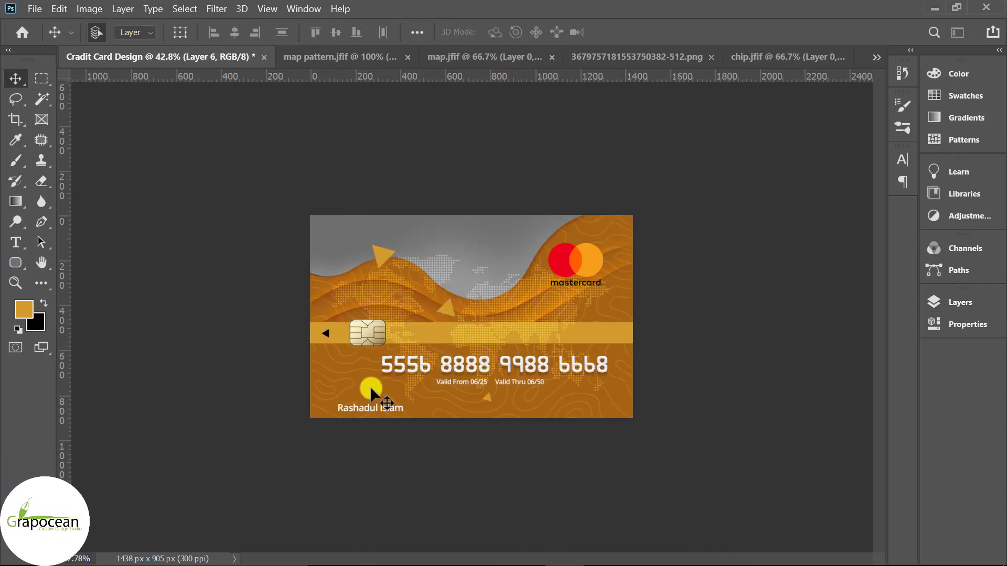
Create a 24.2 pt text layer at the card's top left and move it to the top of the layers.
click(16, 242)
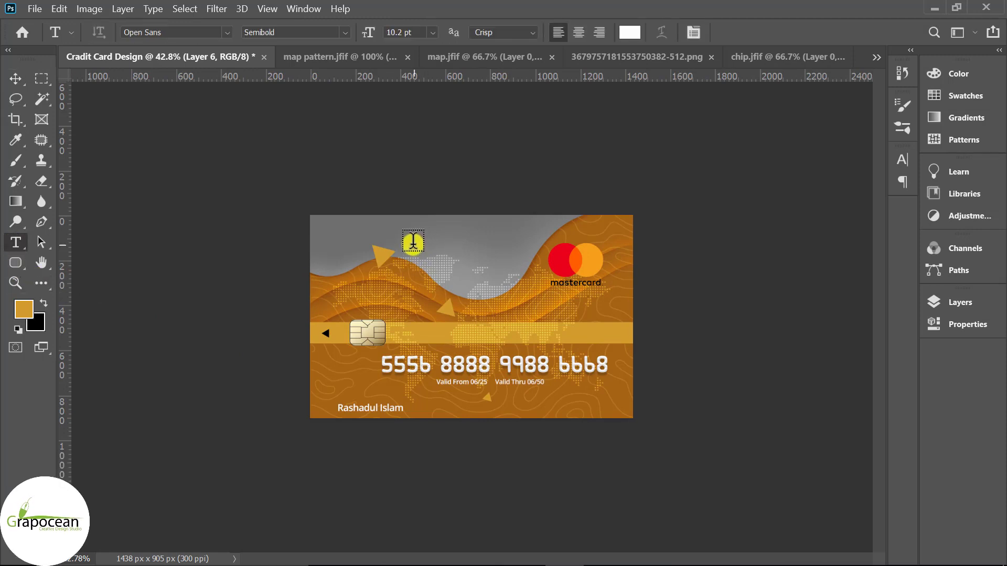
click(349, 242)
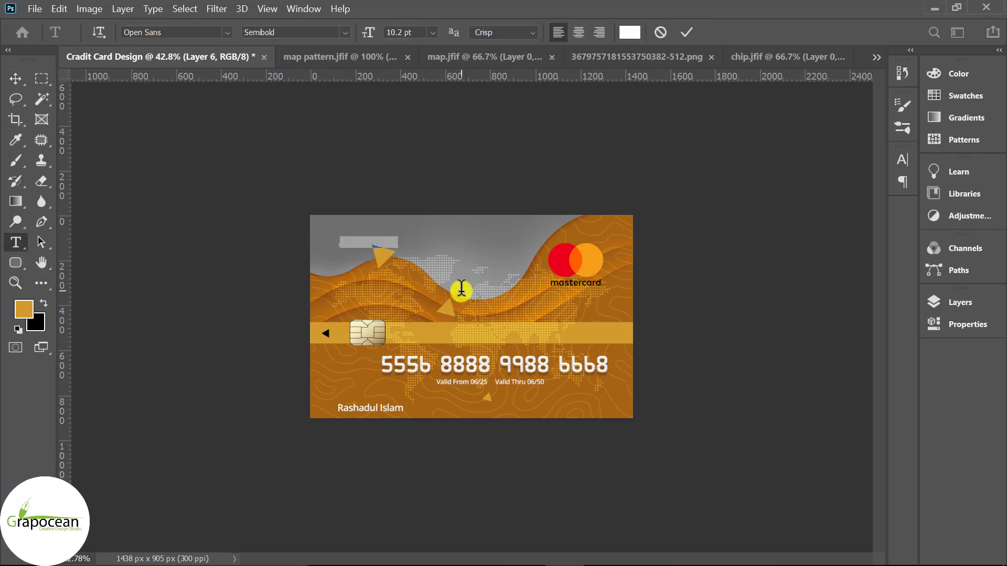
drag(367, 32, 382, 32)
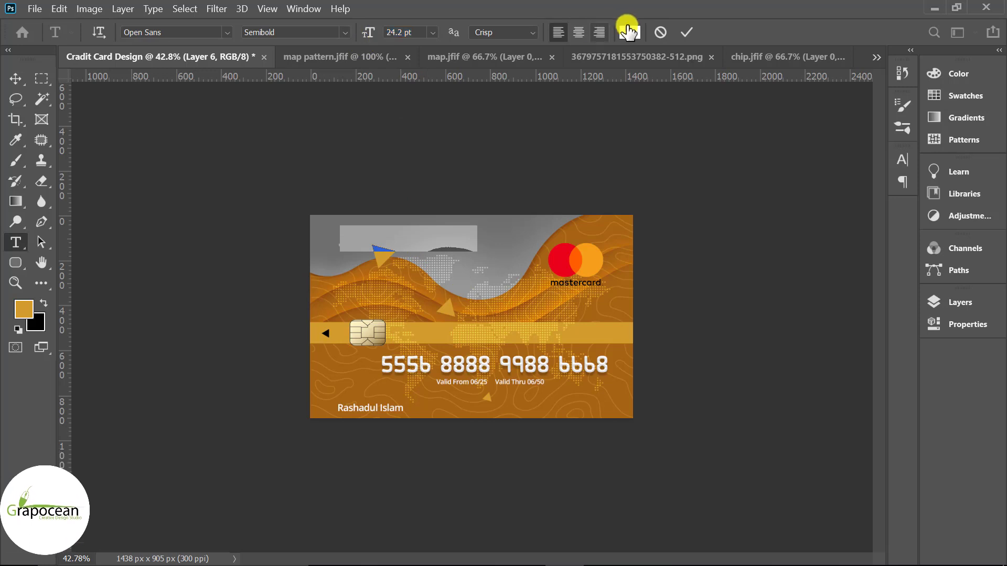
click(15, 79)
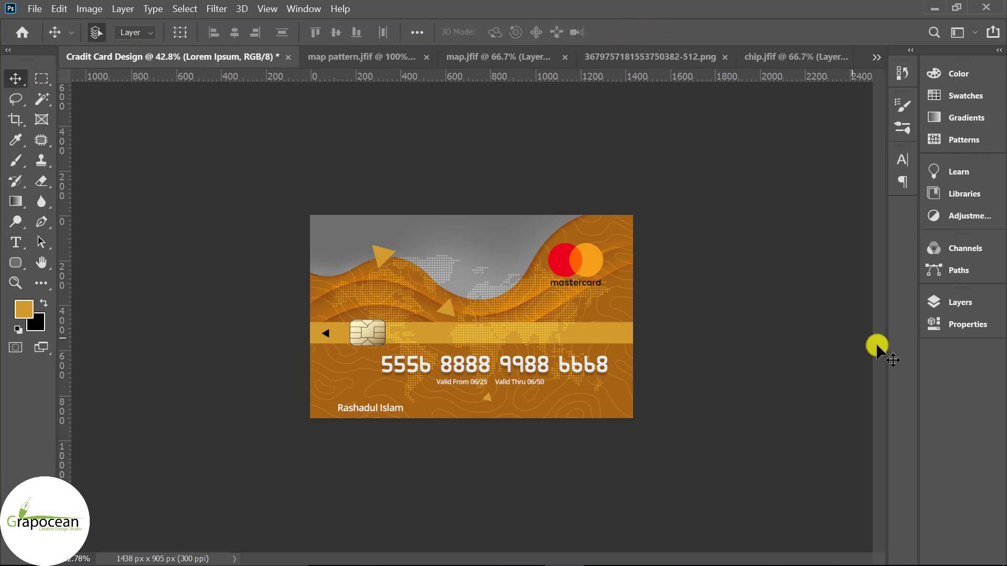
click(960, 302)
mouse_move(842, 501)
mouse_down()
mouse_move(847, 454)
mouse_move(829, 323)
mouse_move(806, 360)
mouse_up()
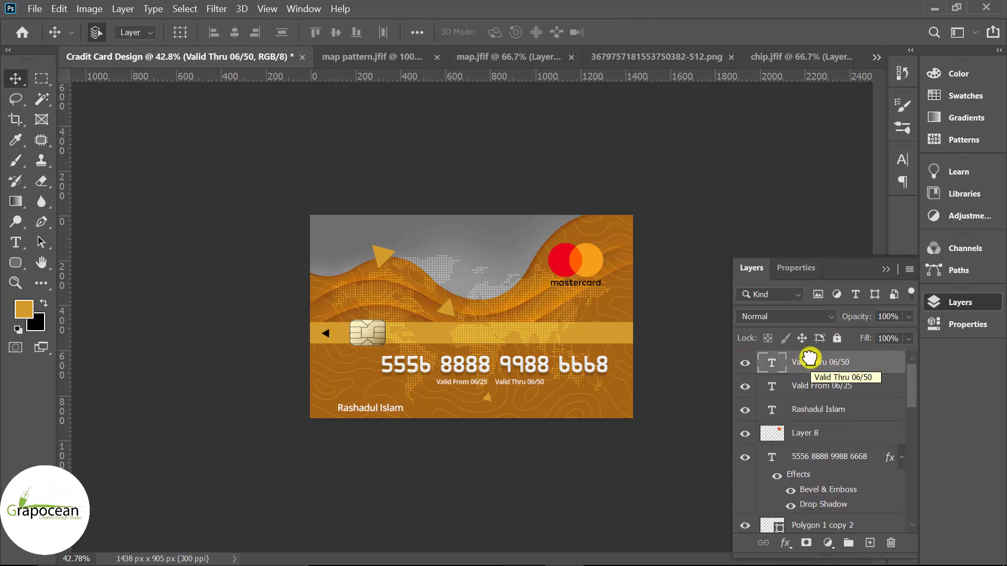
Replace the placeholder text with 'SSB BANK' and commit it.
click(836, 370)
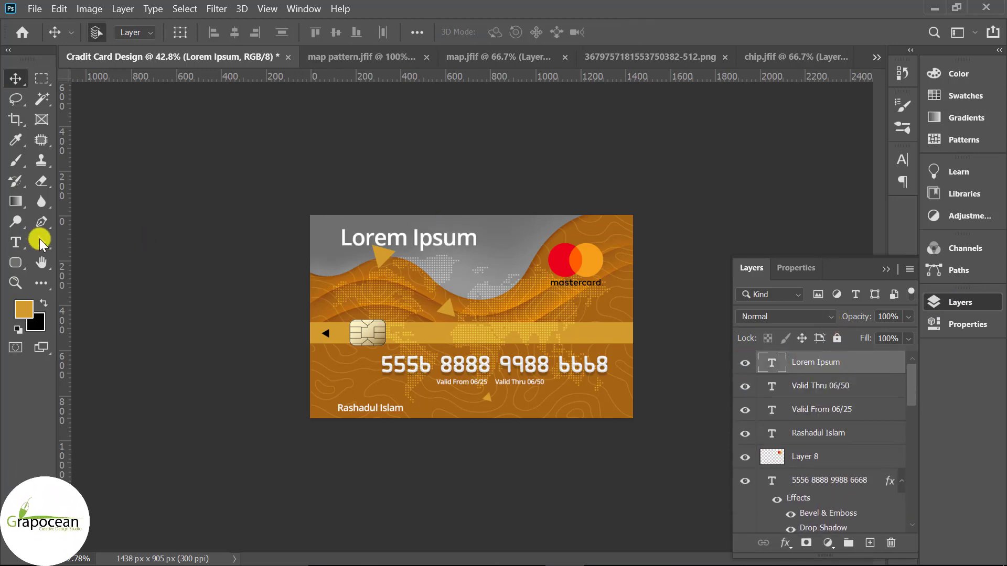
key(t)
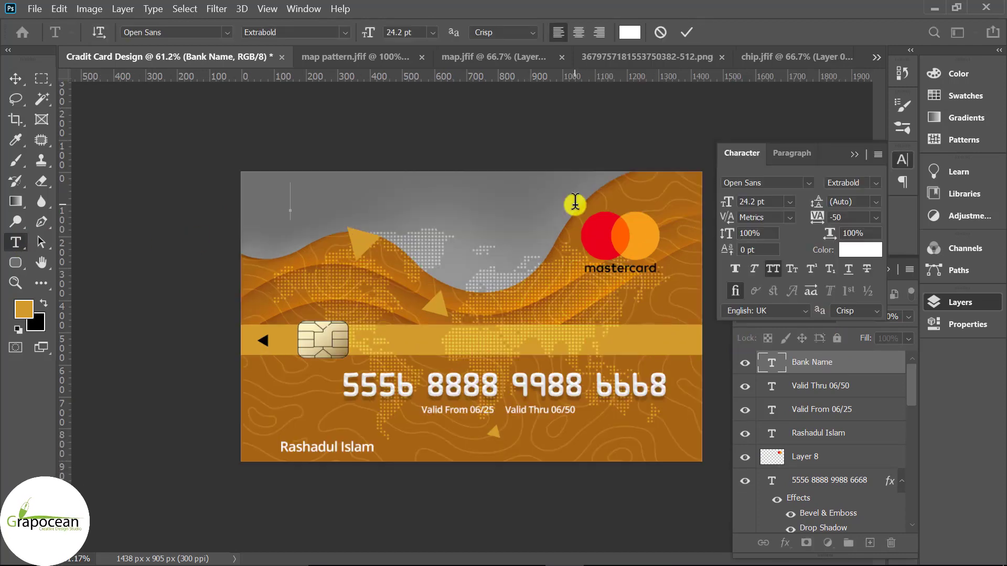
text(SS)
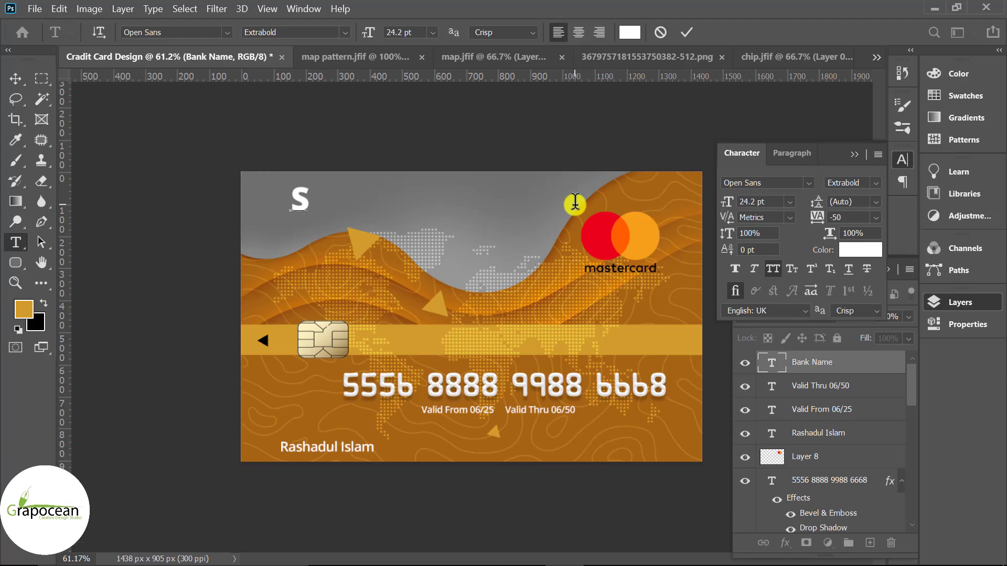
text(SB)
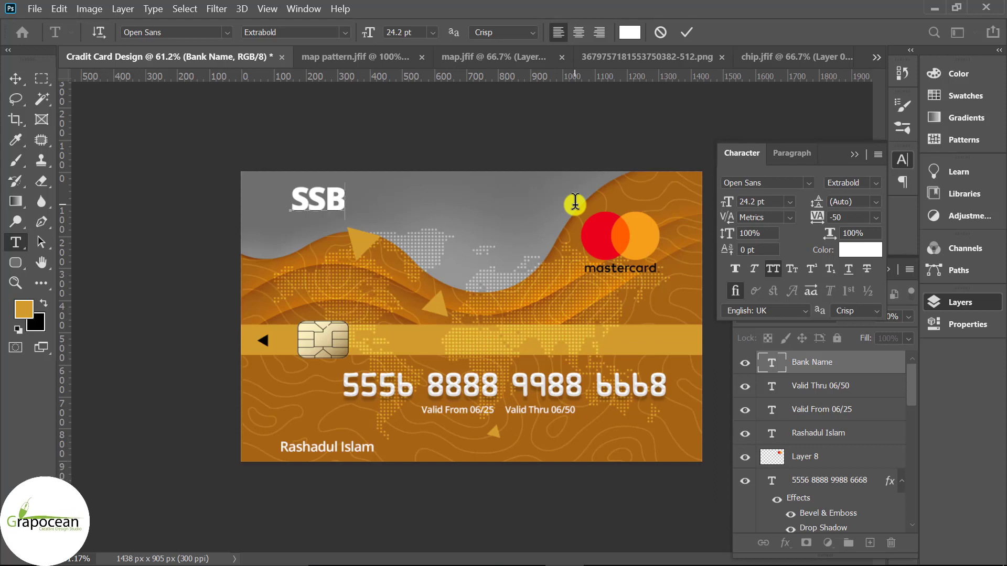
text( BANK)
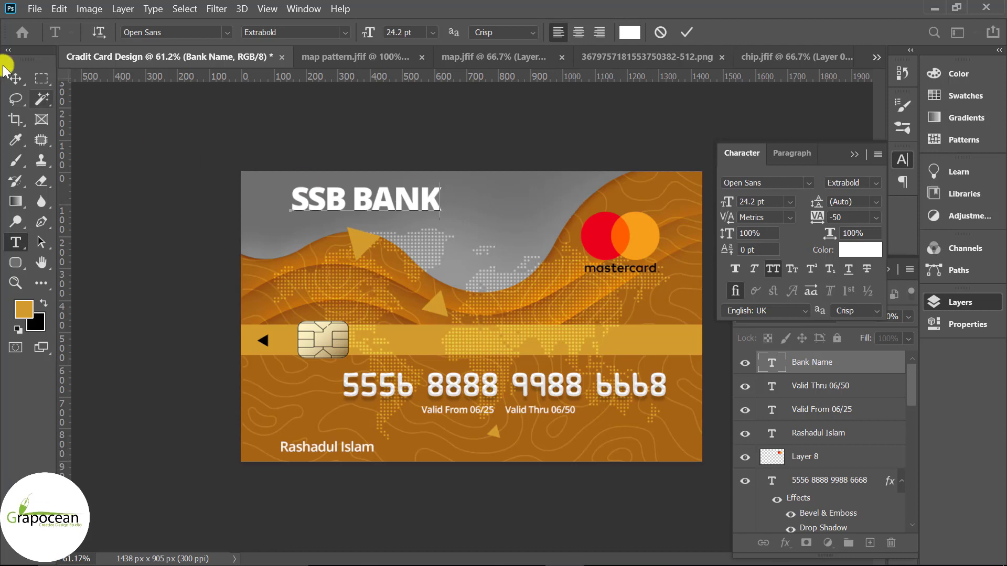
click(16, 79)
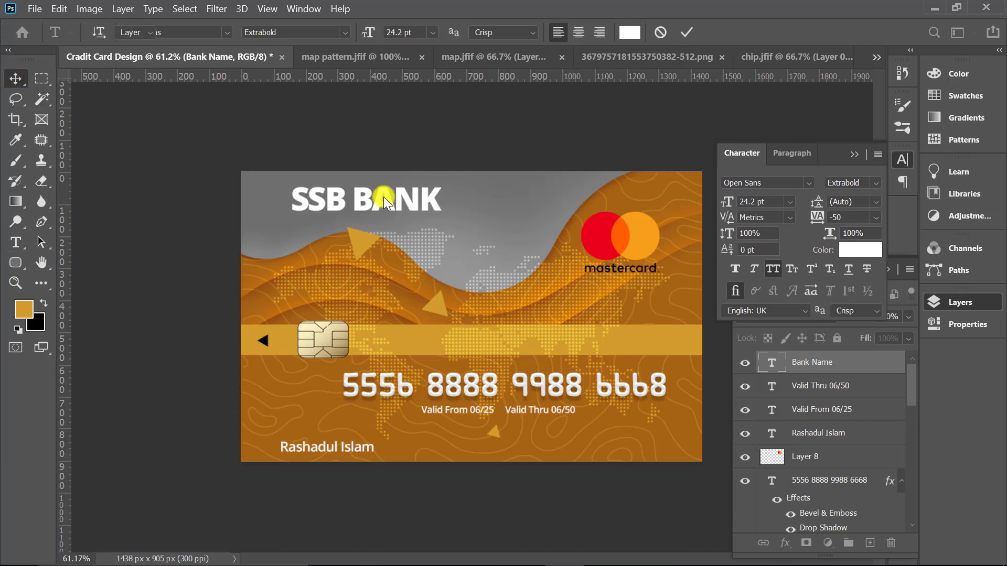
key(ctrl+minus)
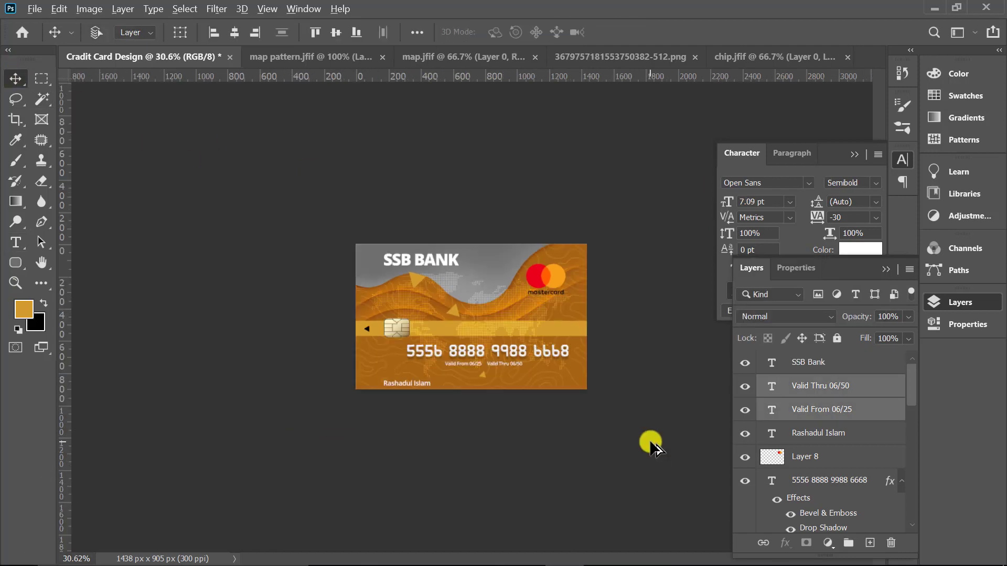
scroll(652, 445, up, 1)
scroll(525, 349, up, 2)
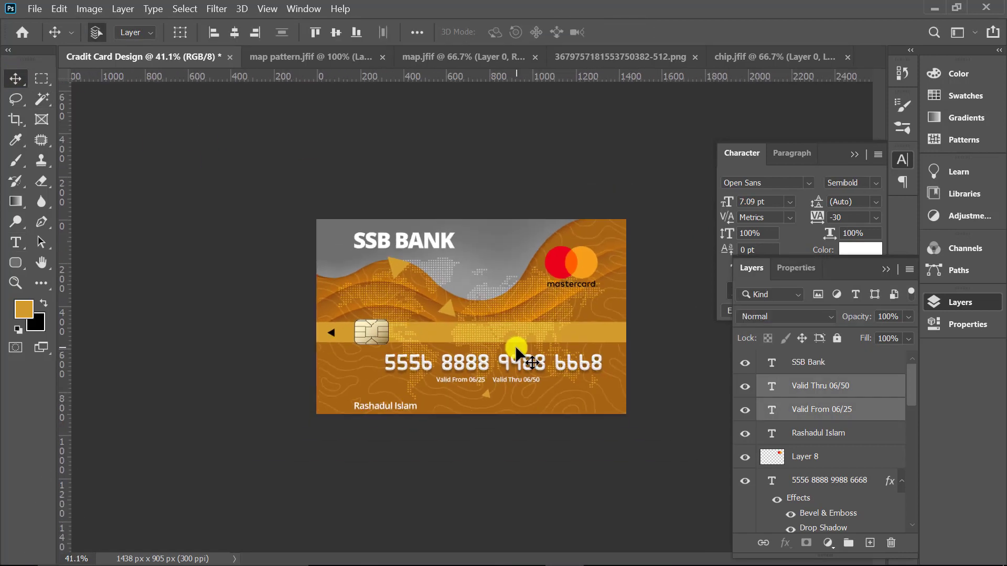